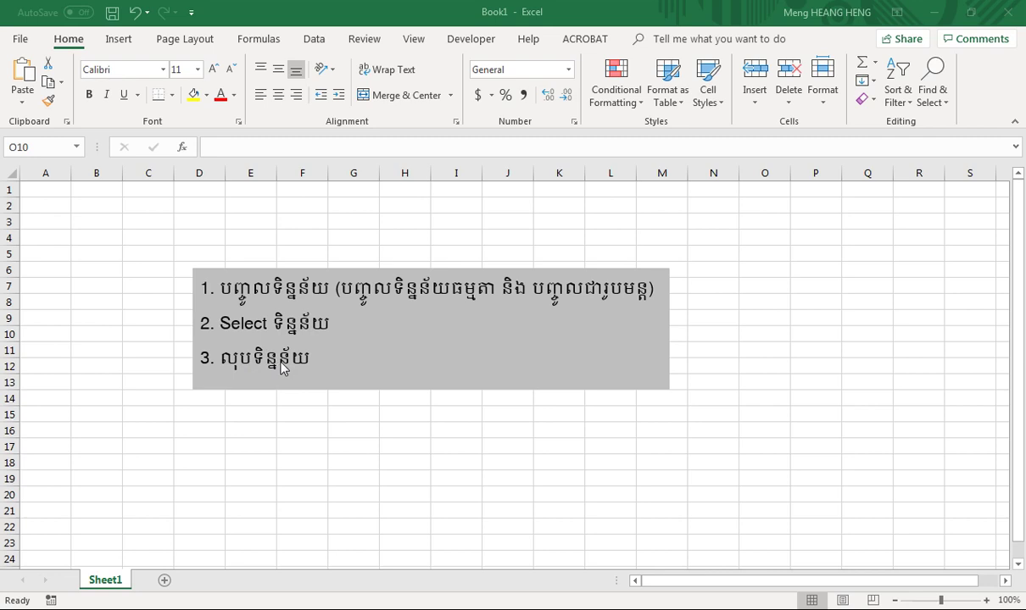
Move the text box with the lesson outline so that its upper-left corner lies at cell J17.
left_click(197, 268)
mouse_move(197, 268)
left_mouse_down()
mouse_move(418, 288)
mouse_move(531, 441)
left_mouse_up()
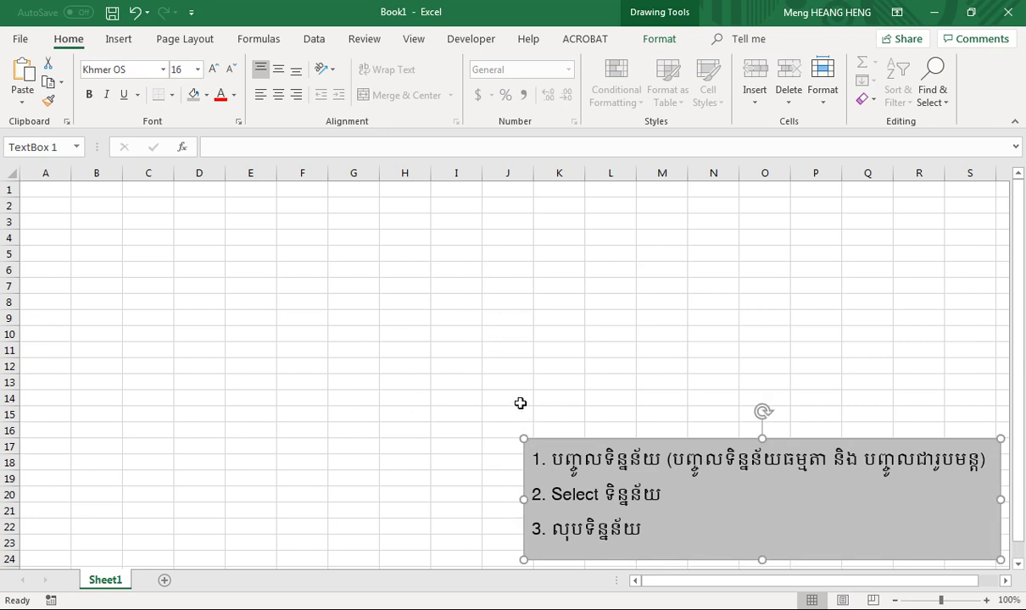
left_click(255, 300)
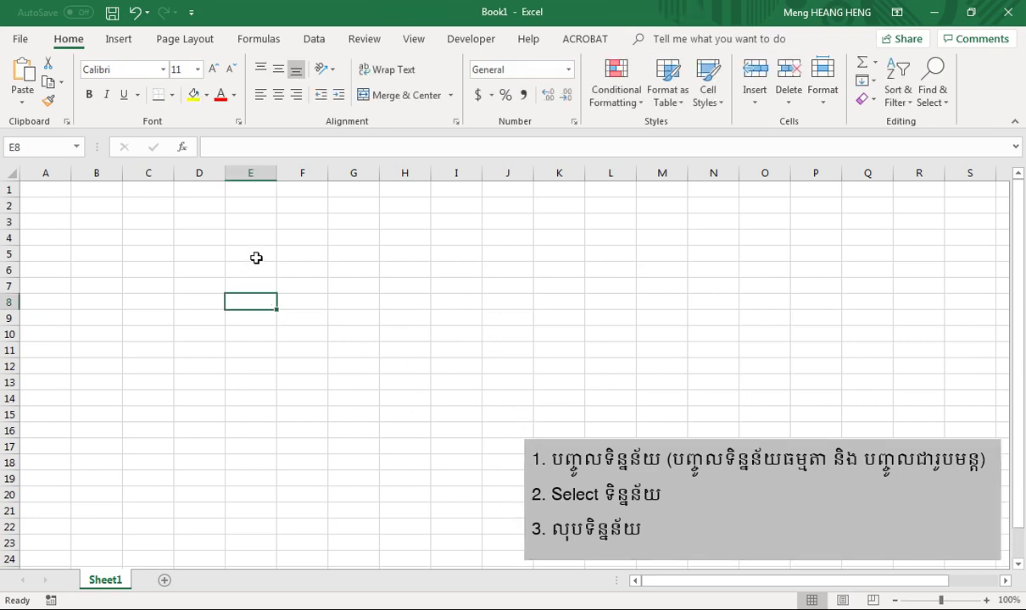
Select cell D5 and move the active cell one cell at a time through the neighbouring cells to C9.
left_click(182, 253)
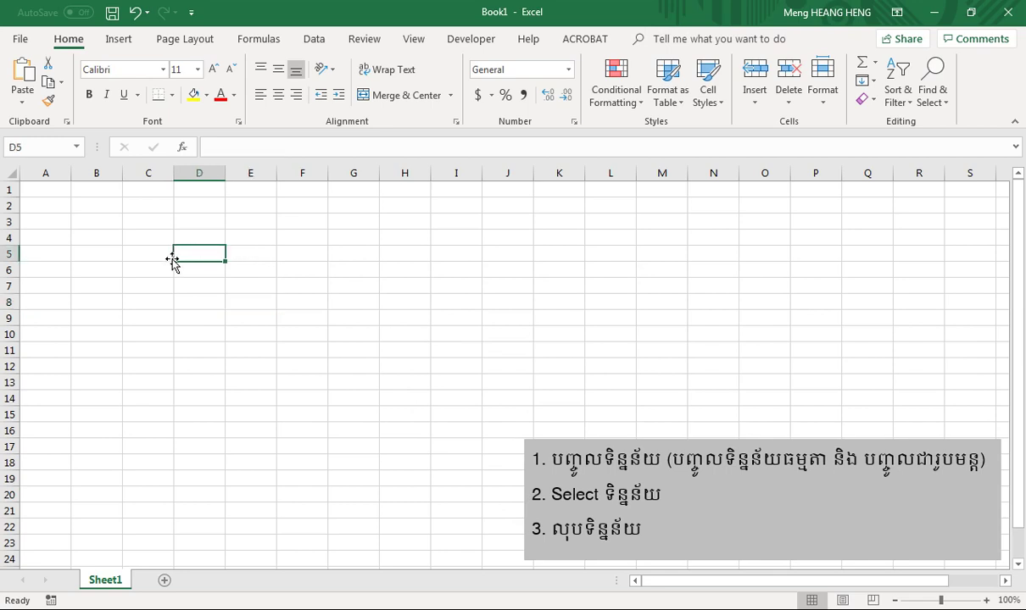
key("Left")
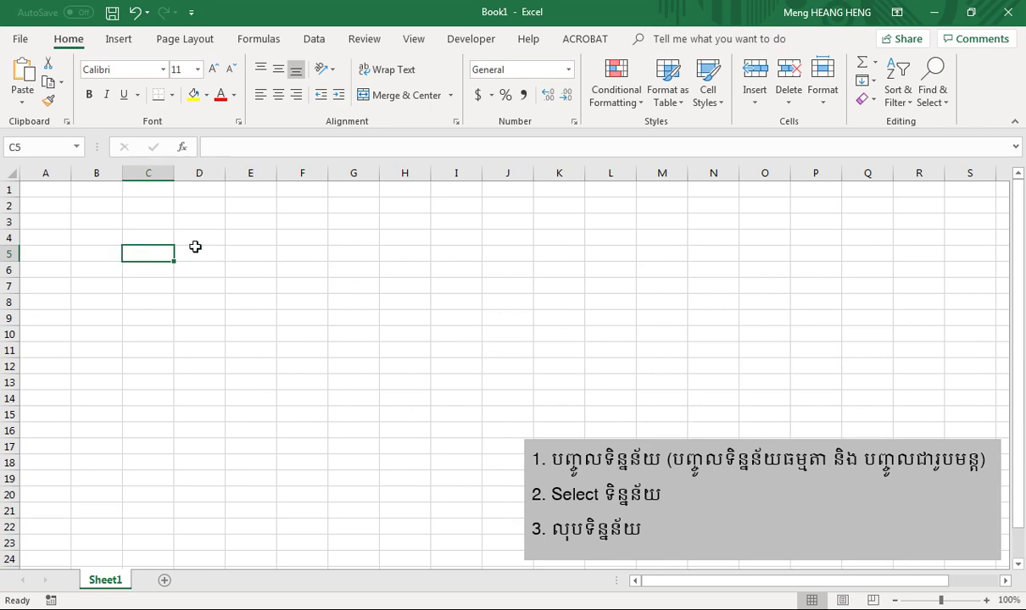
key("Down")
key("Right")
key("Right")
key("Down")
key("Left")
key("Left")
key("Down")
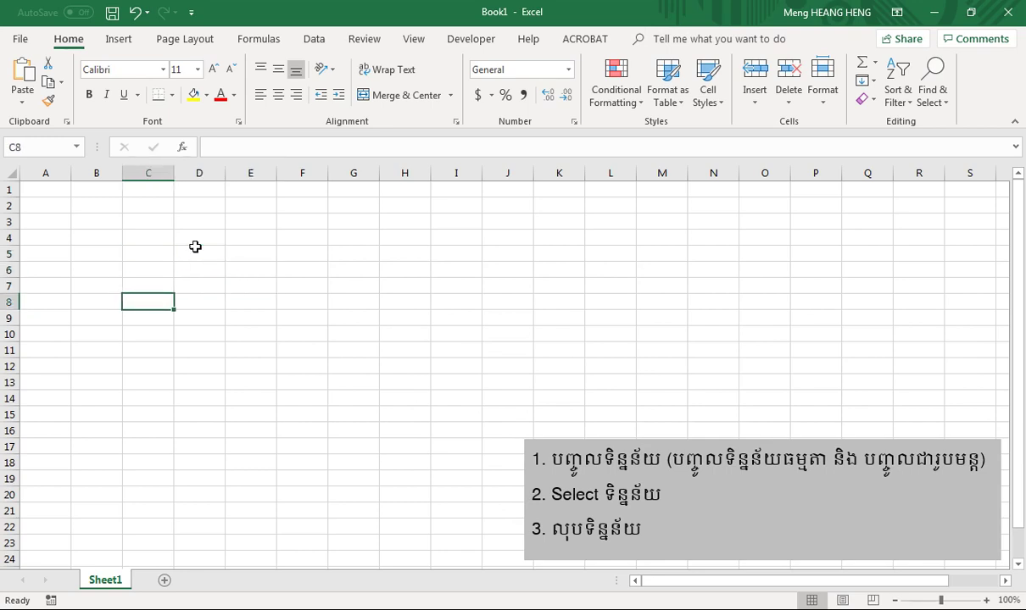
key("Down")
key("Down")
key("Right")
key("Left")
key("Up")
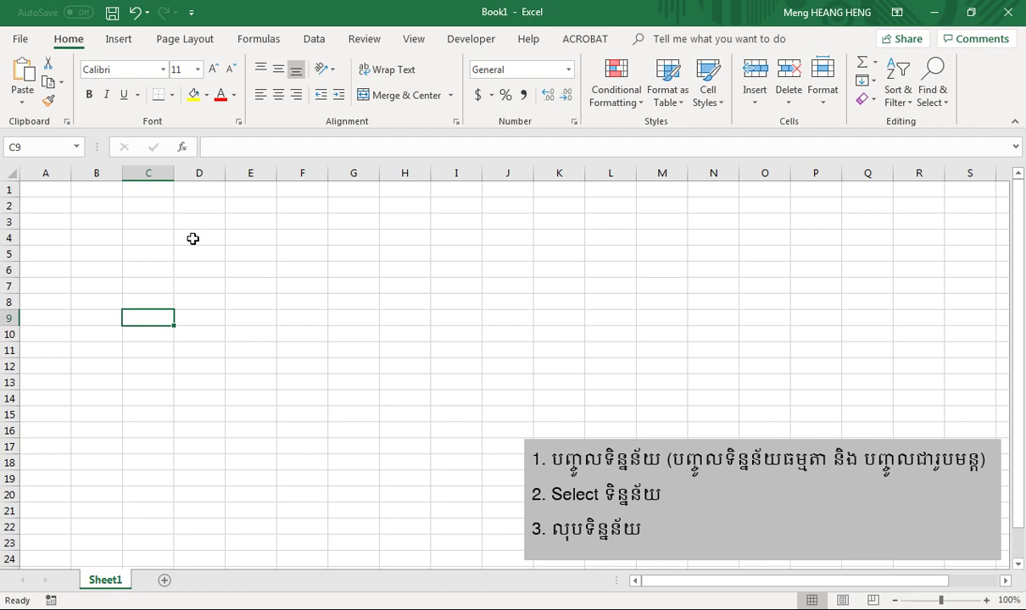
Select the single cells D4, D6, E7, G7 and D12 one after another.
left_click(193, 239)
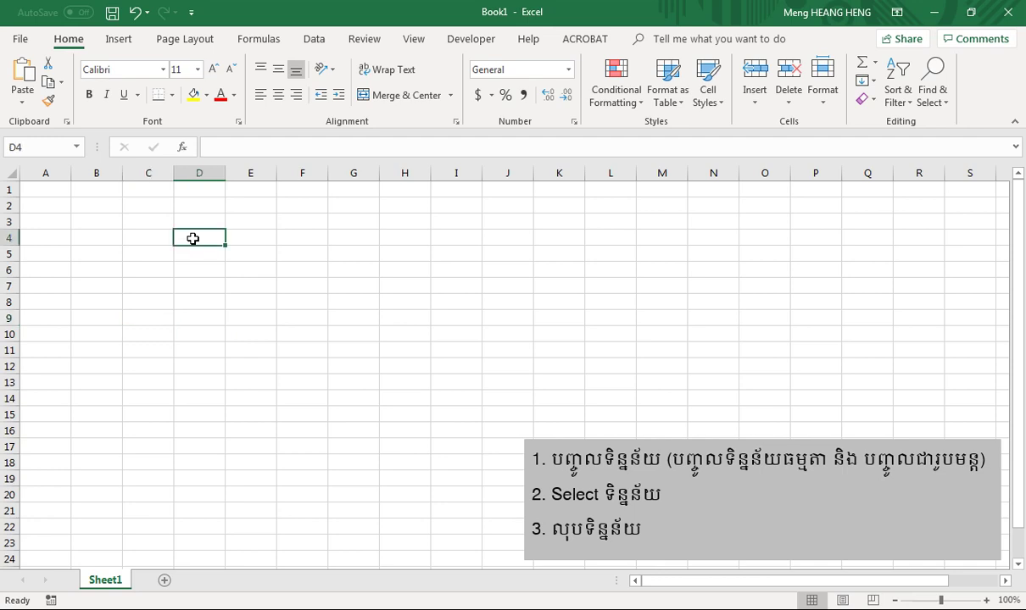
left_click(187, 270)
left_click(251, 286)
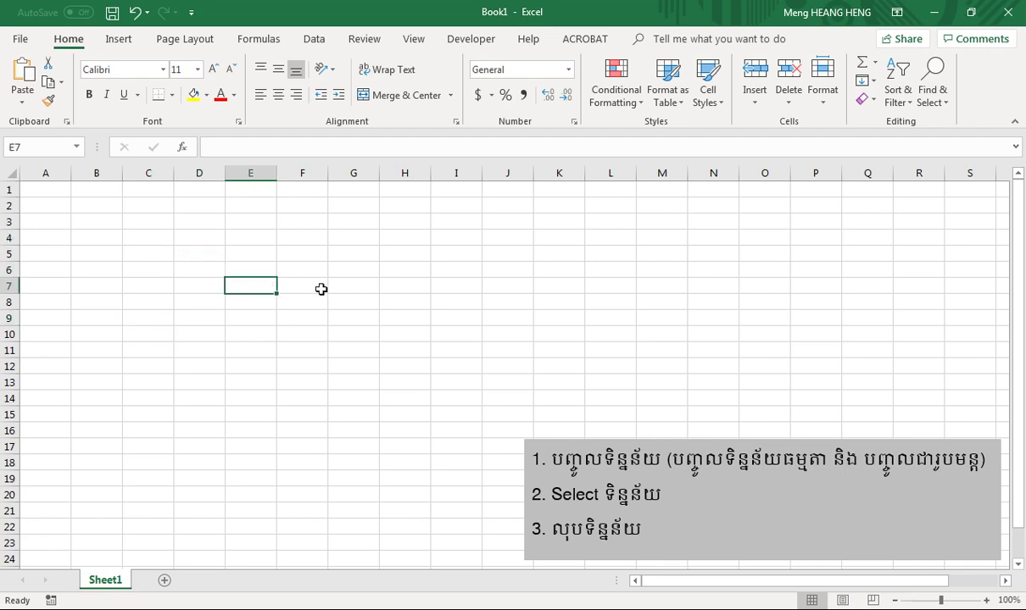
left_click(354, 286)
left_click(203, 364)
Enter the text "Now I am insert Data" in cell D5.
left_click(193, 253)
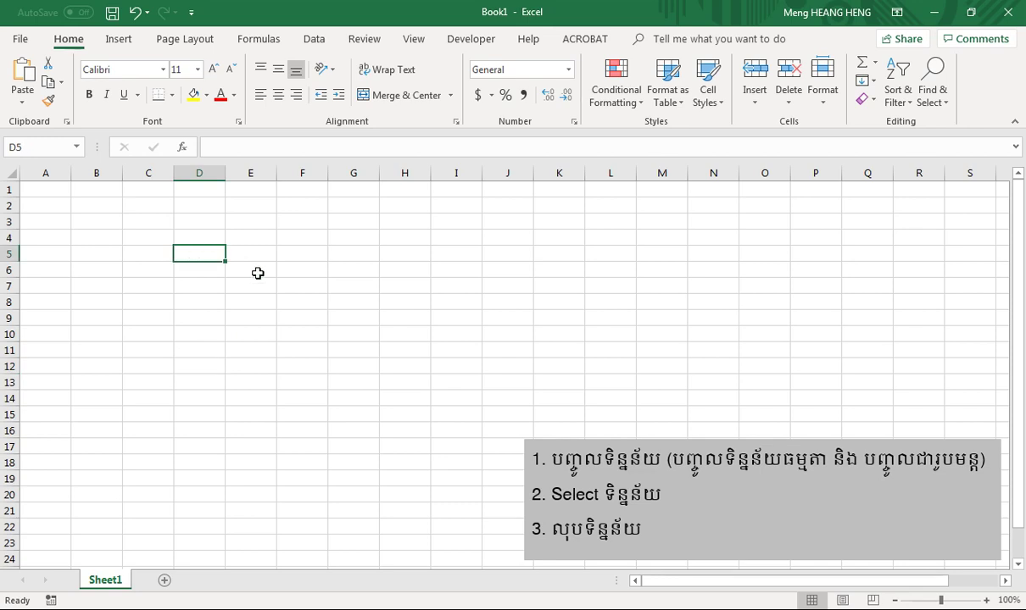
type("Now I")
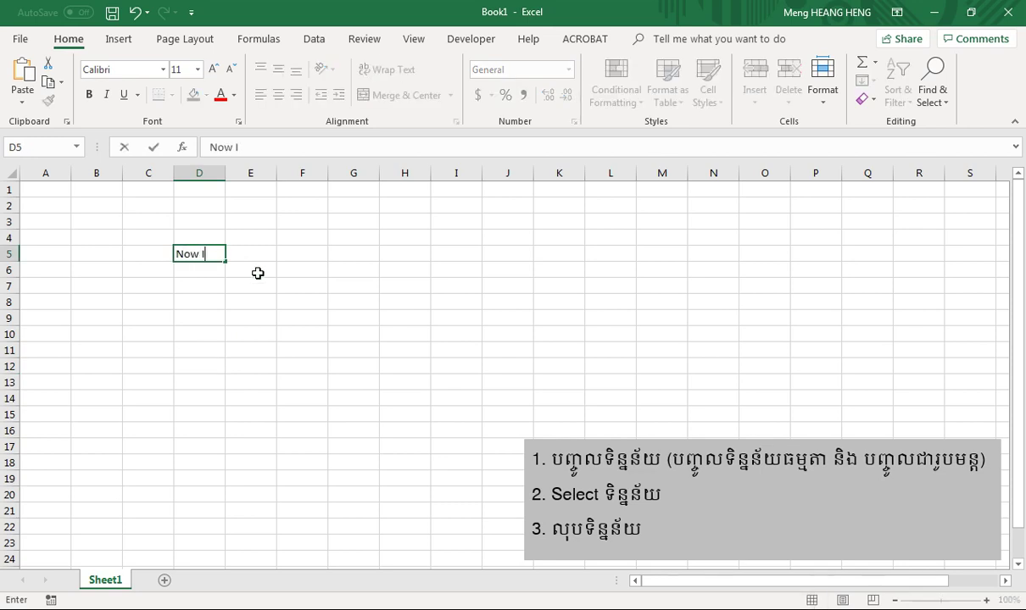
type(" am insert Data")
key("Return")
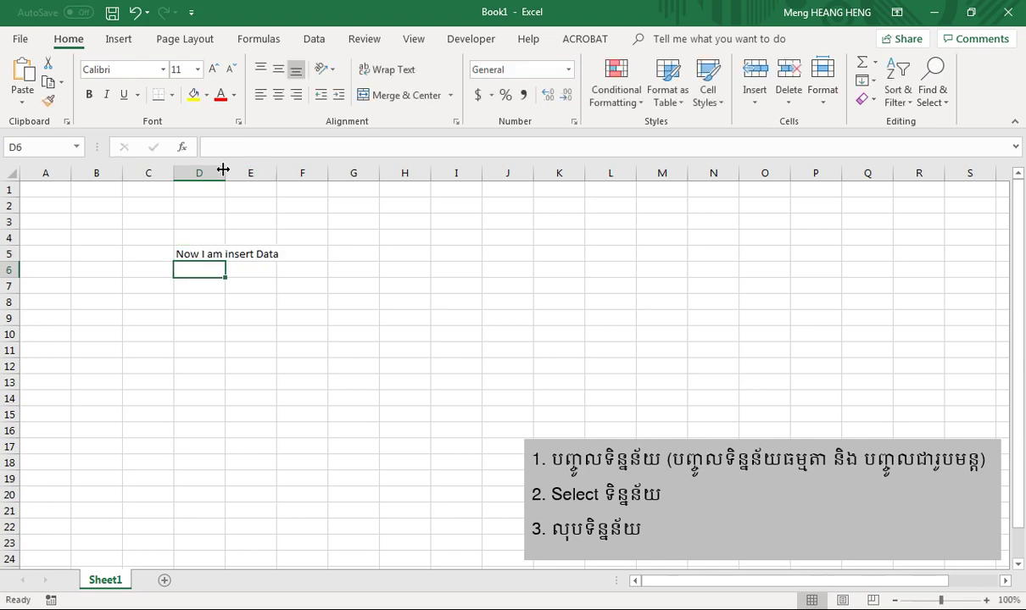
Widen column D and make row 5 several times taller, and centre cell D5's content horizontally and vertically.
left_click_drag(223, 169, 310, 169)
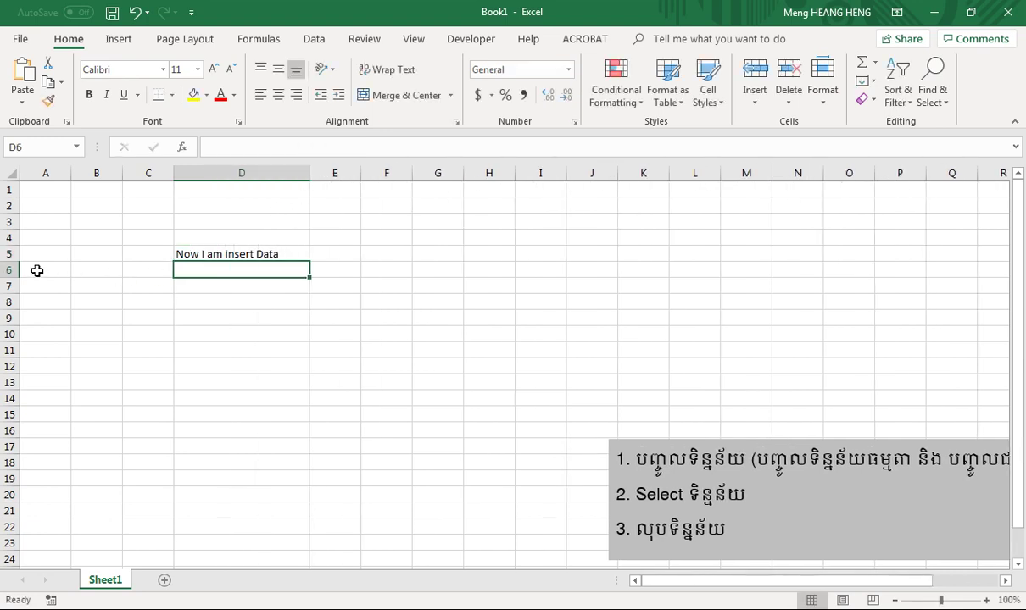
left_click_drag(14, 262, 26, 323)
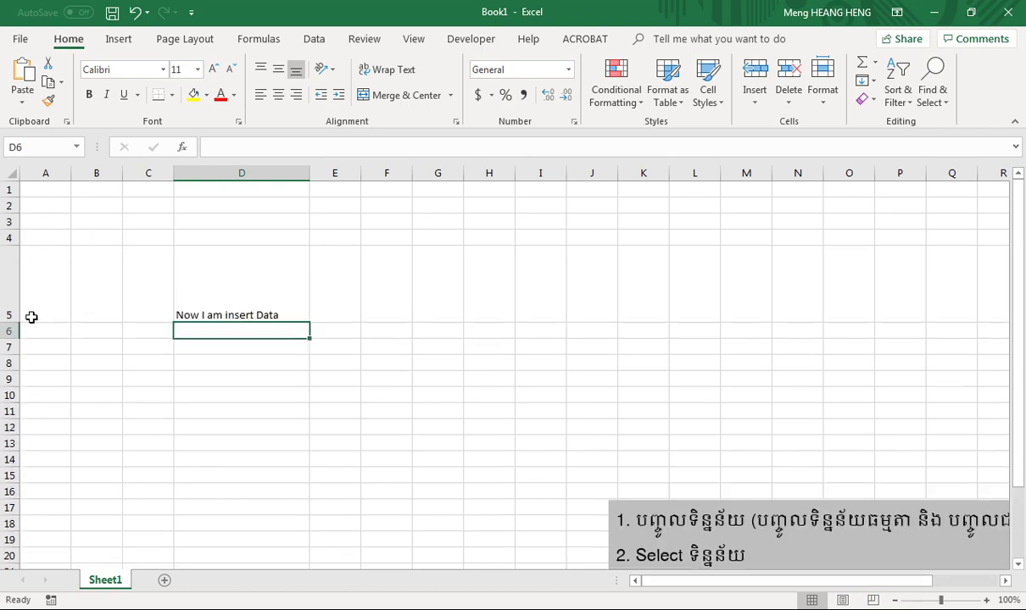
left_click(221, 278)
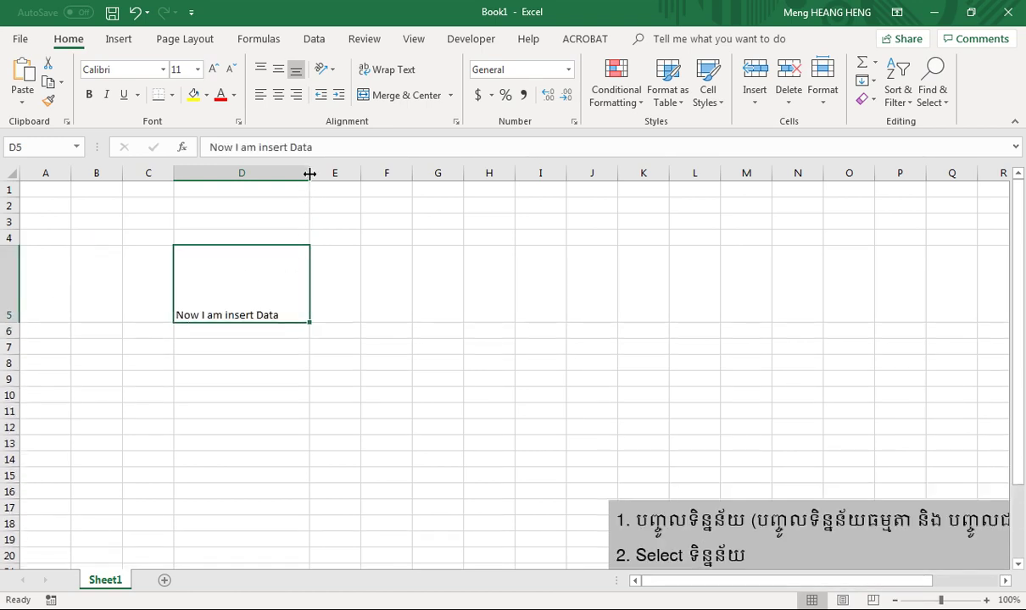
left_click_drag(309, 173, 367, 173)
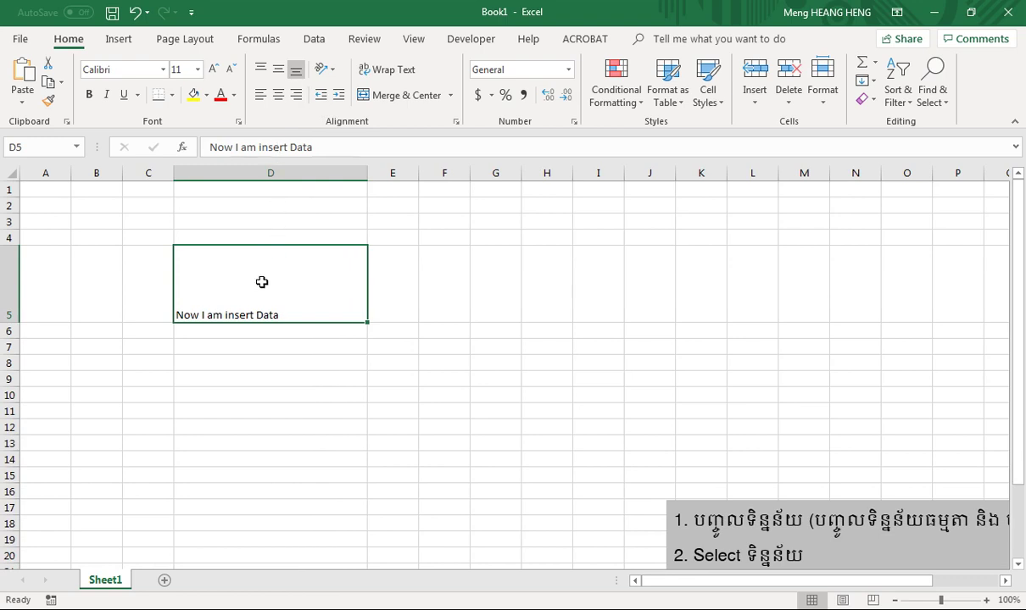
left_click(278, 95)
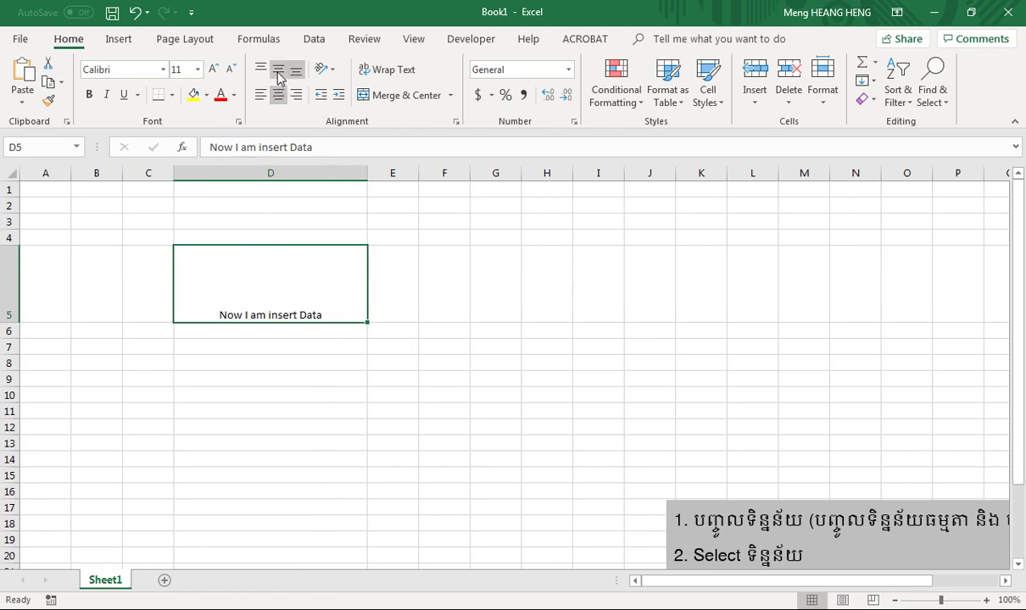
left_click(279, 72)
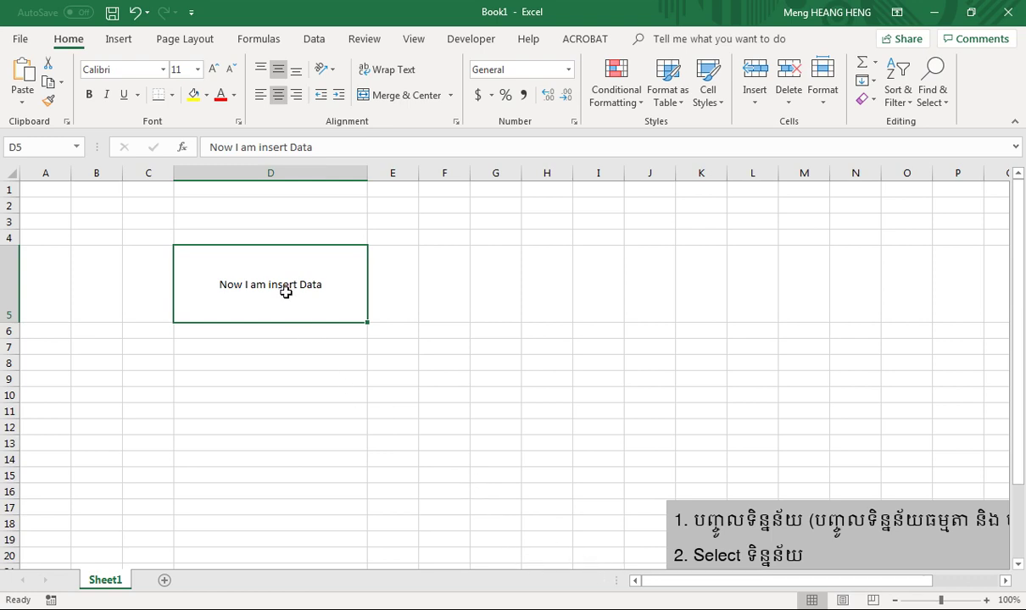
Replace the content of cell D5 with 12222#$%% and clear the cell again.
type("122")
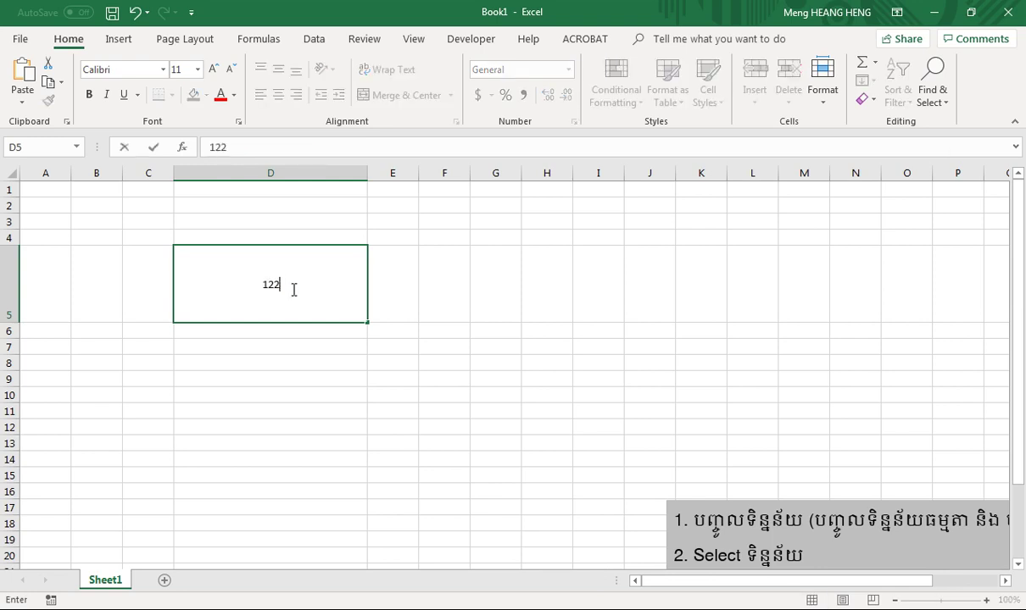
type("22#$%%")
key("Return")
left_click(323, 293)
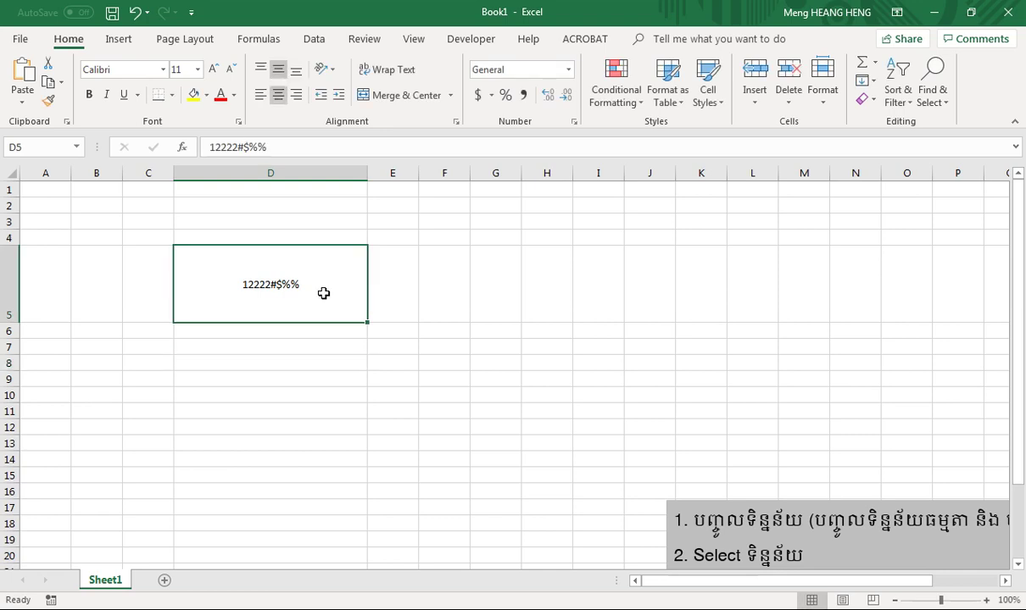
key("BackSpace")
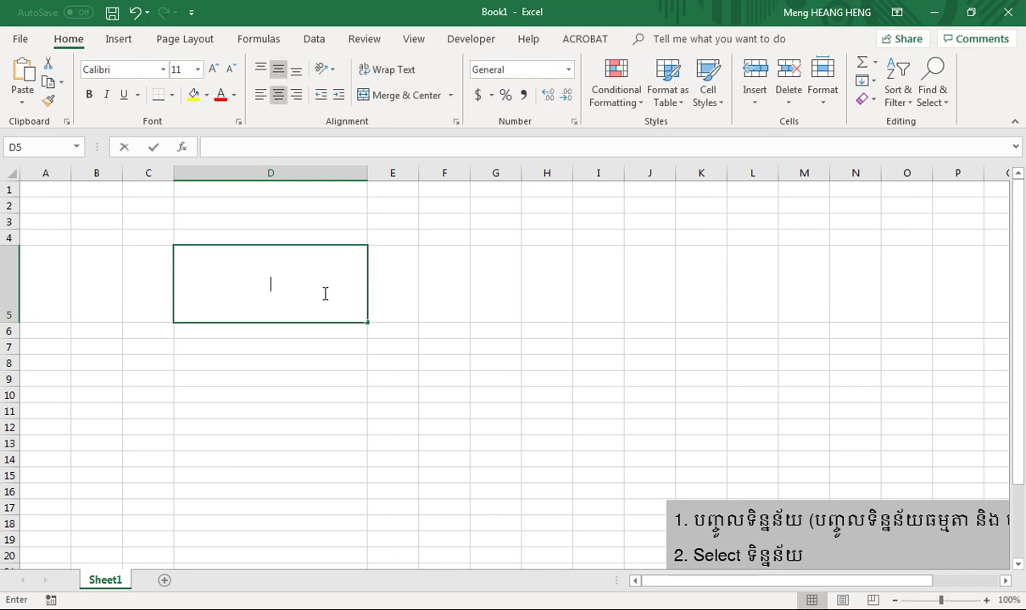
left_click(302, 374)
Enter the formula =sum(2,3) in cell D5.
left_click(243, 292)
double_click(242, 289)
type("=")
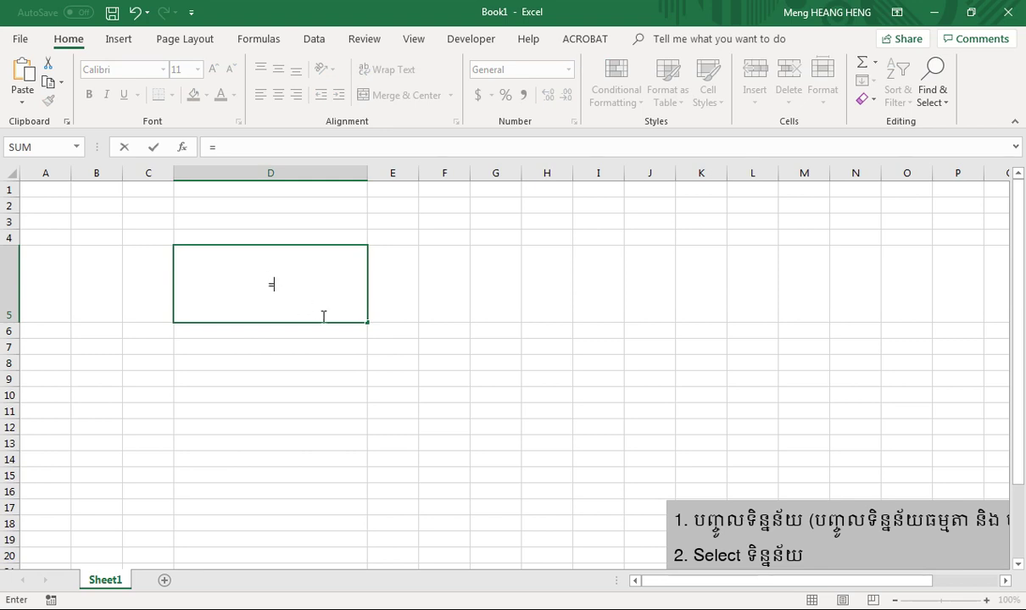
type("sum")
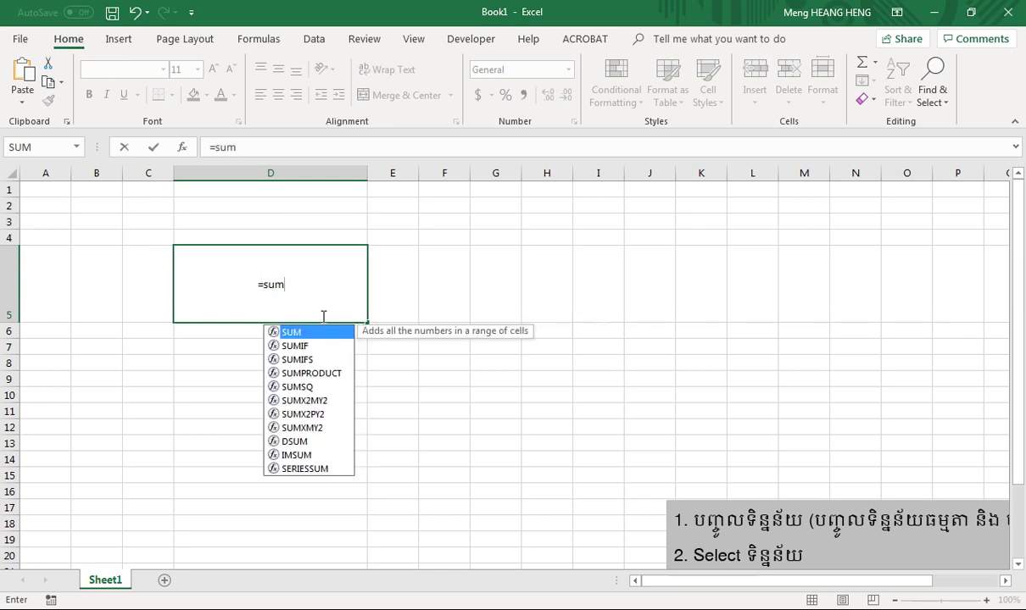
type("(")
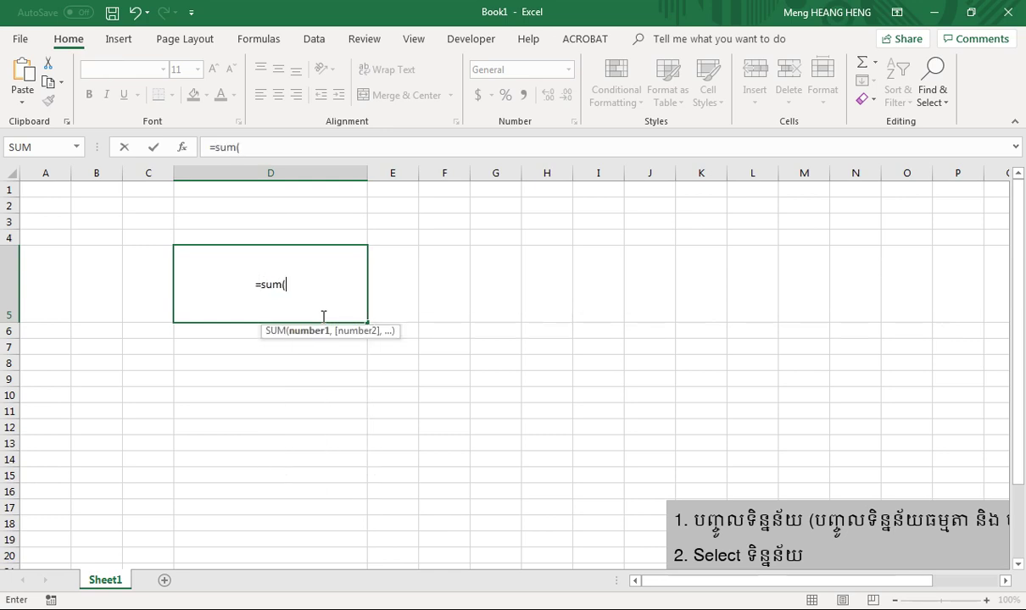
type("2,3")
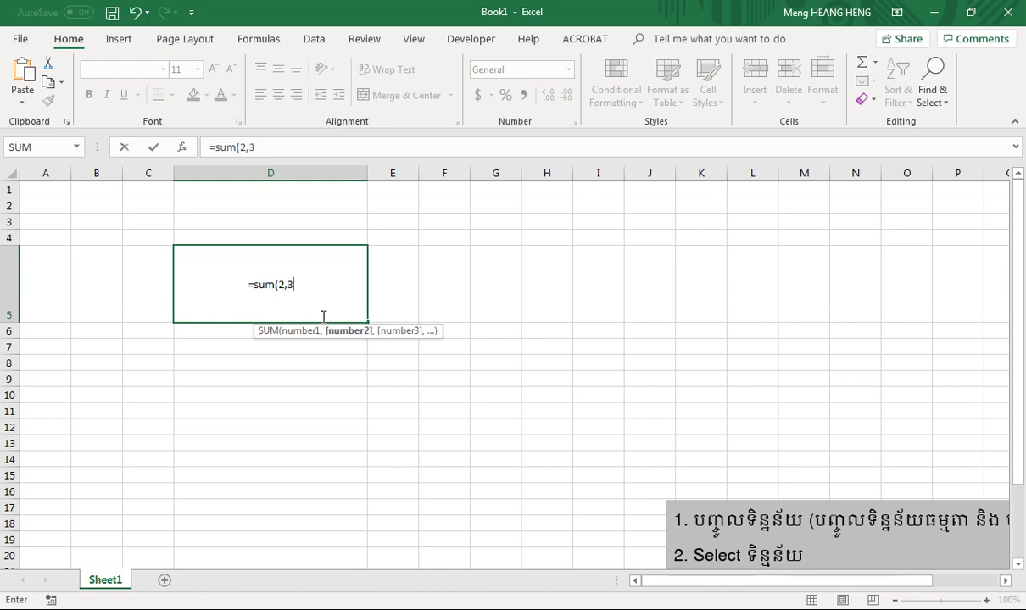
type(")")
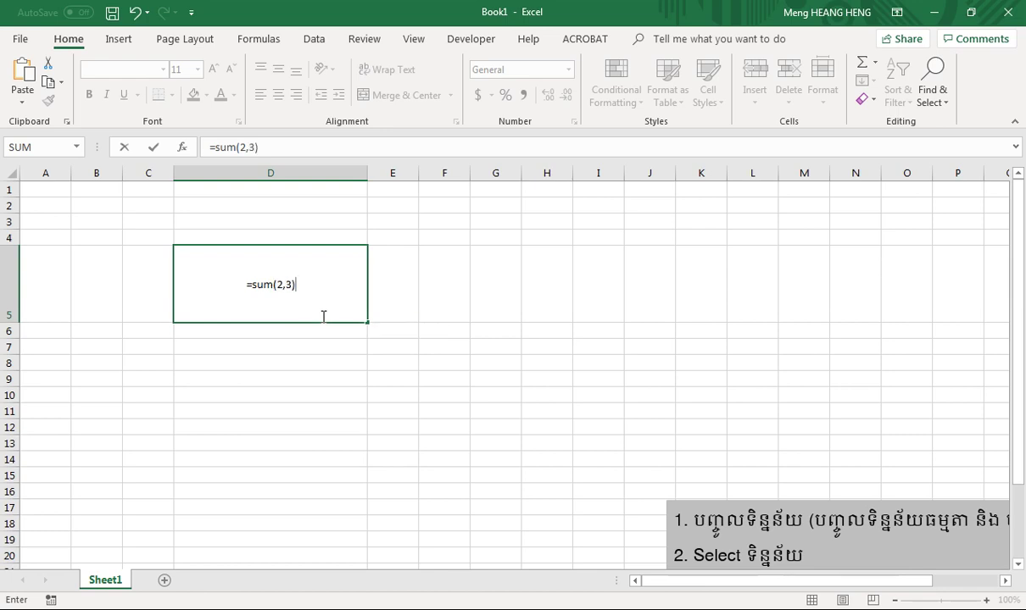
key("Return")
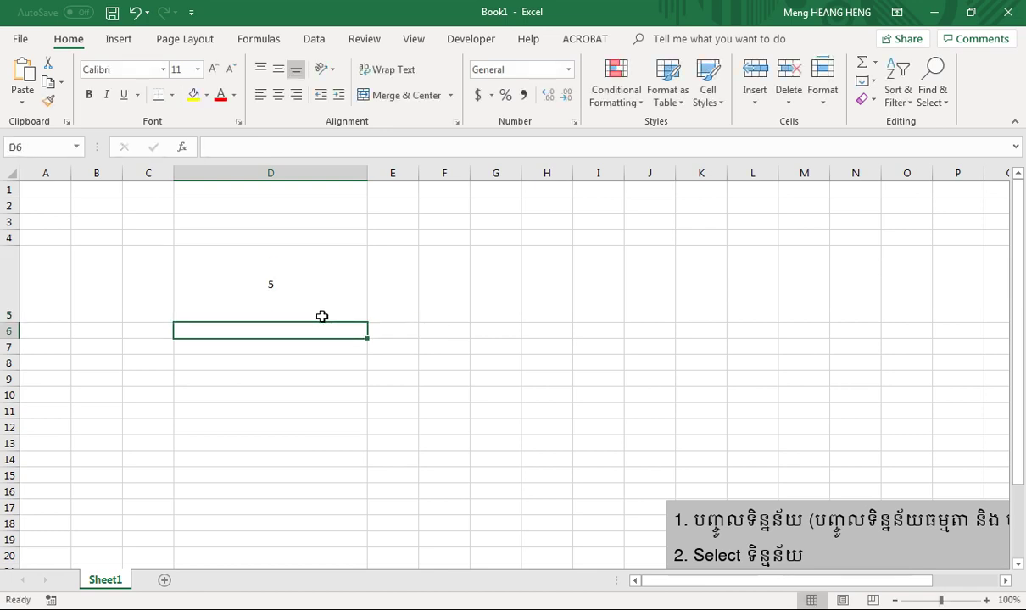
Edit the formula in cell D5, replacing the SUM function so that it reads =2+5.
left_click(274, 268)
double_click(277, 300)
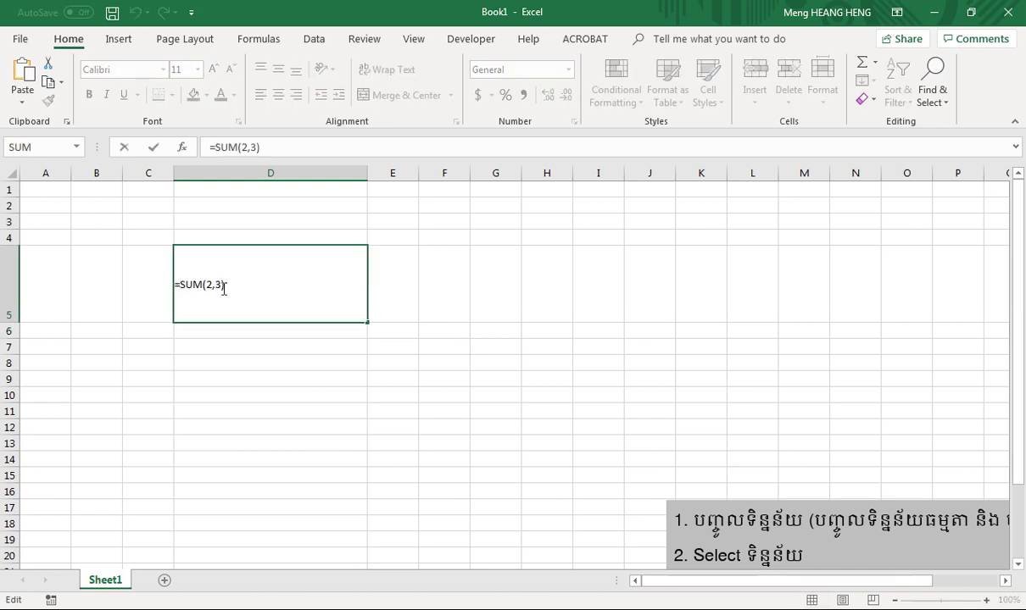
left_click_drag(226, 285, 179, 285)
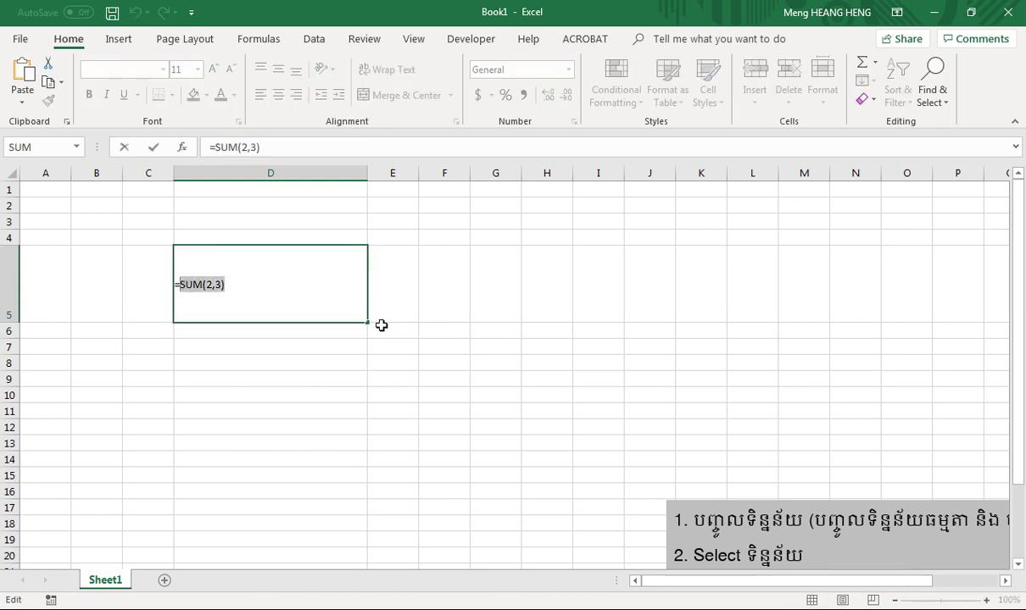
type("2")
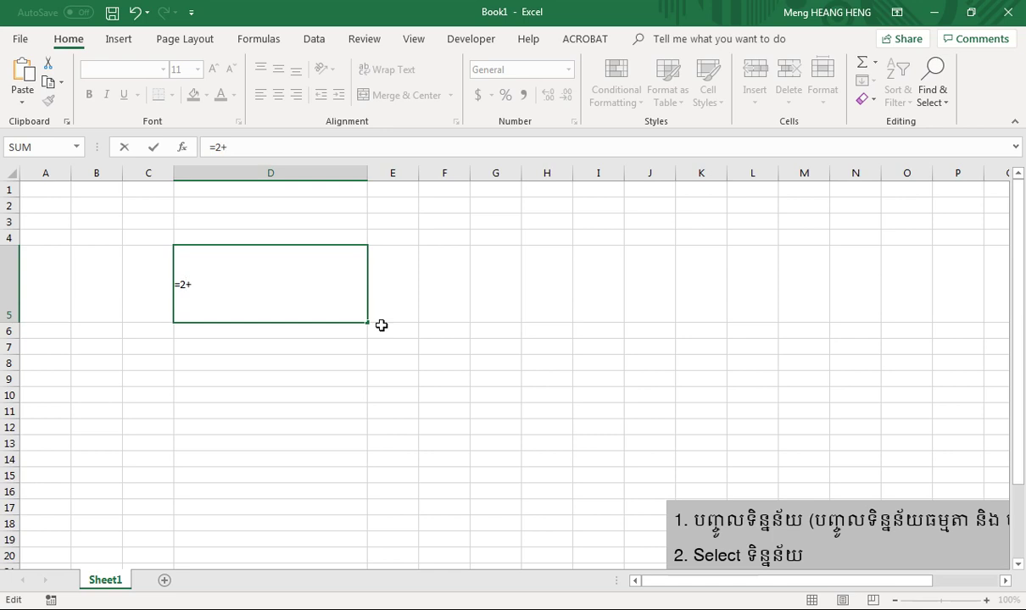
type("+5")
key("Return")
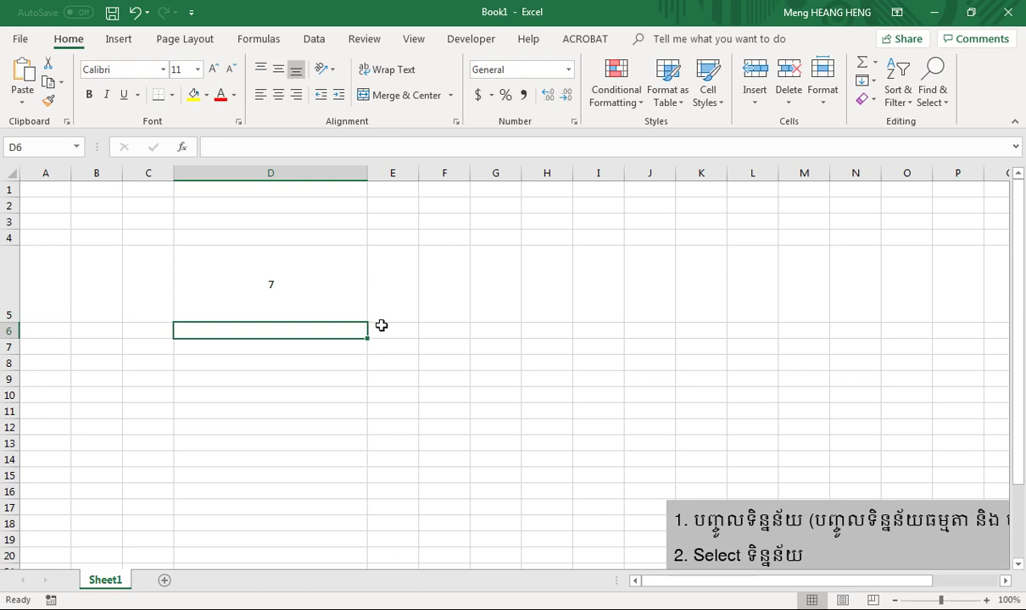
Overwrite the formula in cell D5 with the text sfsdfasdfsd and erase that text.
left_click(287, 289)
type("sfsdfasdfsd")
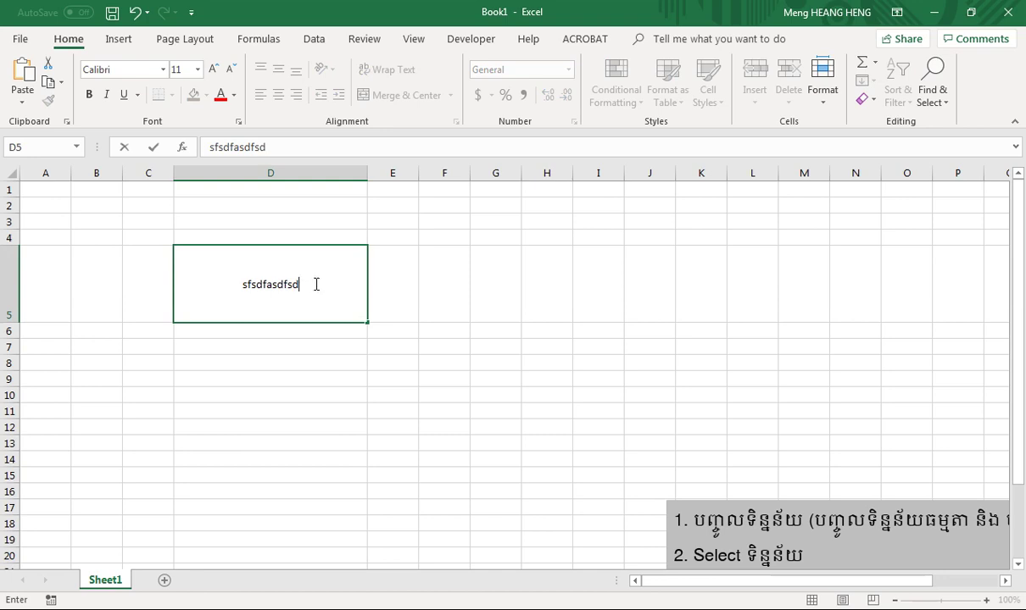
left_click_drag(303, 285, 244, 285)
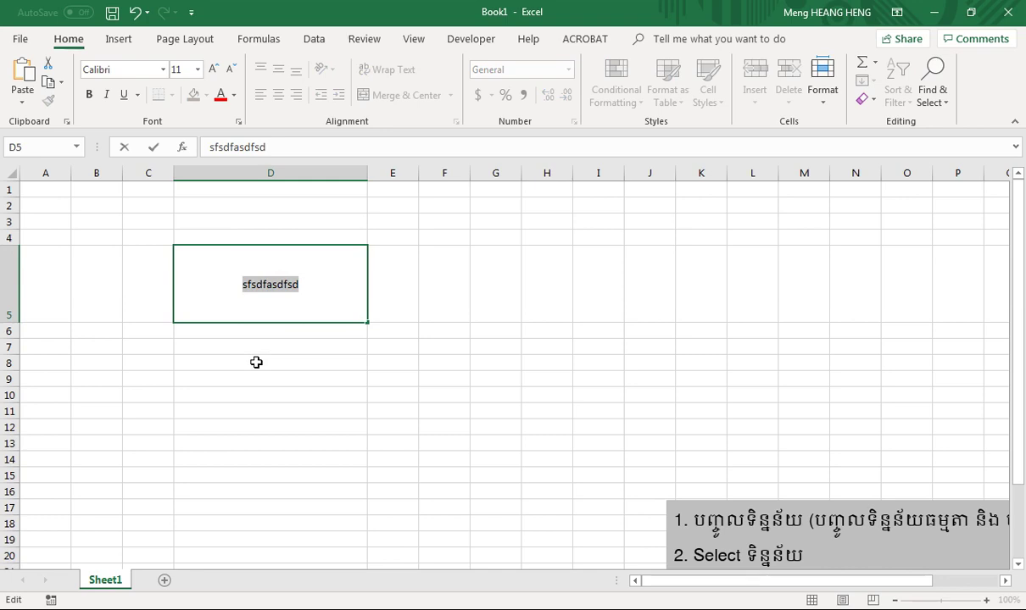
key("BackSpace")
type("=")
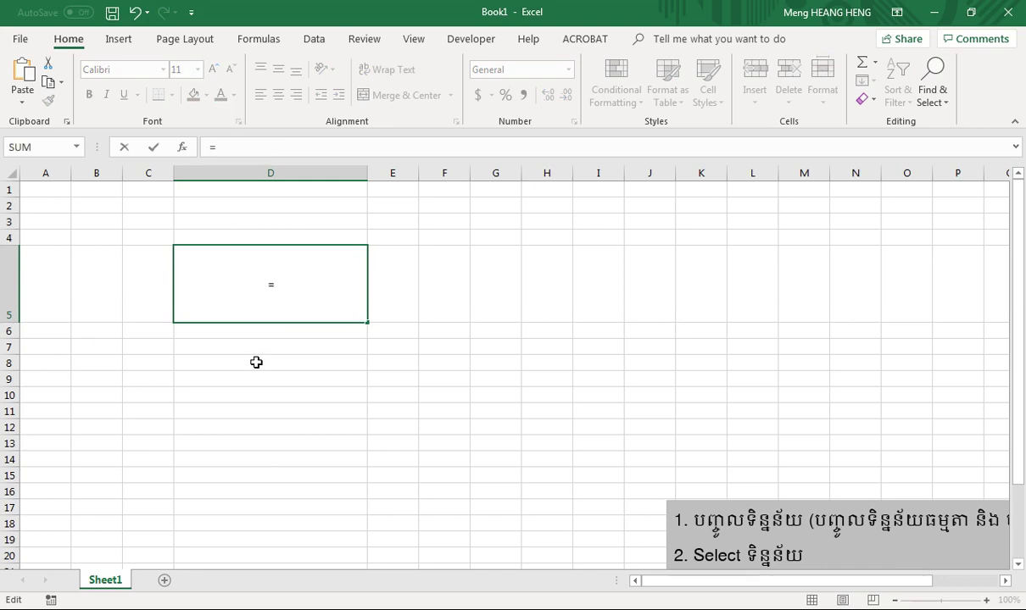
type("sd")
key("BackSpace")
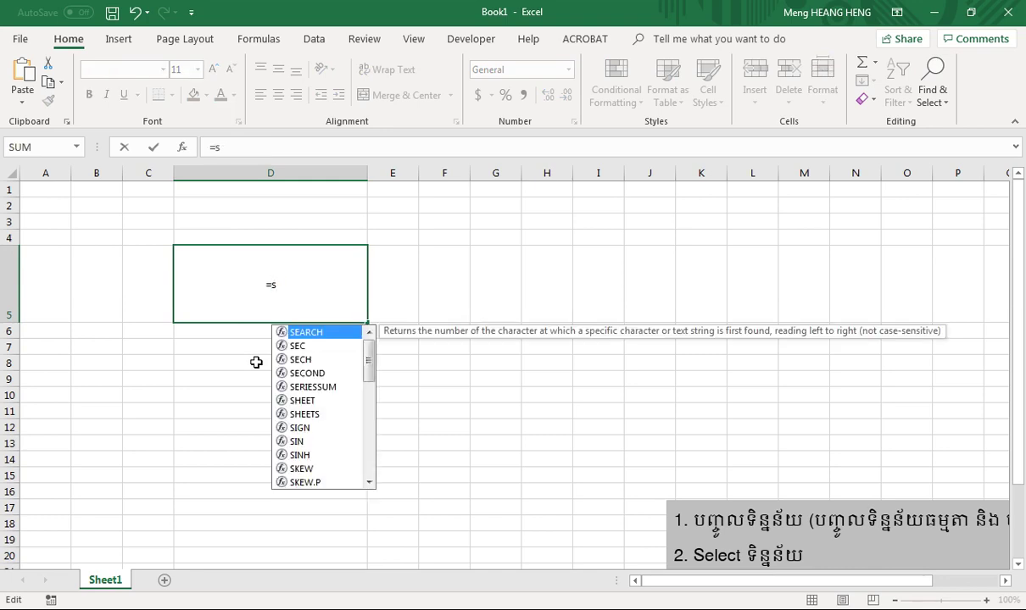
key("BackSpace")
key("BackSpace")
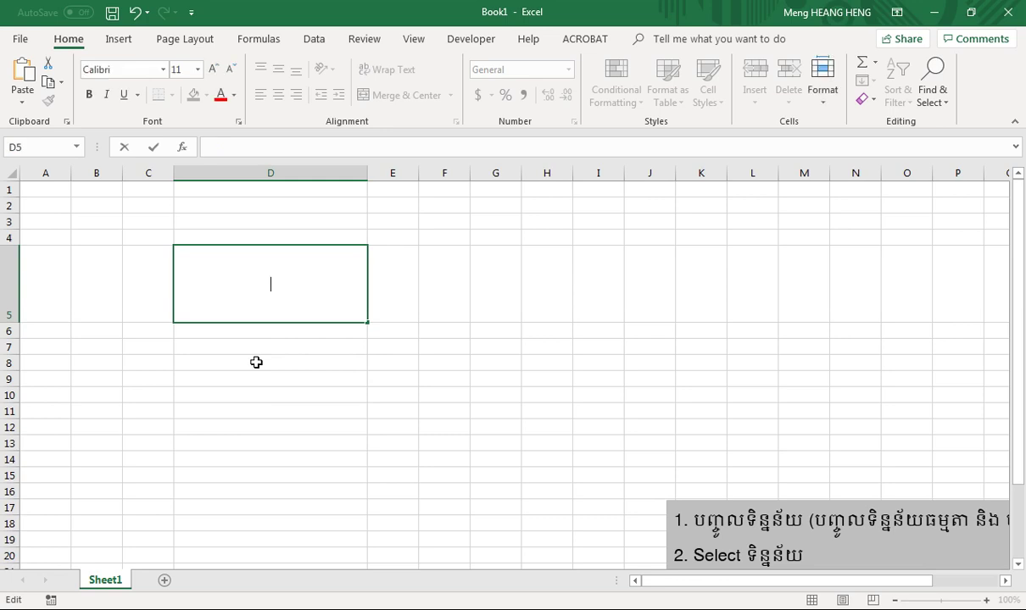
Undo the last change to cell D5 and reduce the height of row 5.
left_click(48, 344)
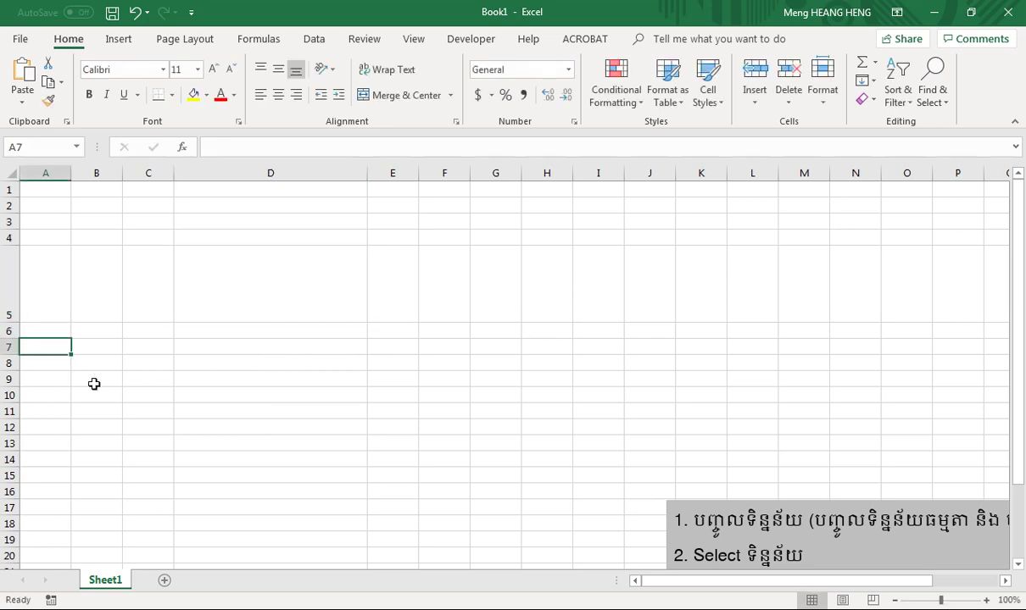
key("ctrl+z")
left_click_drag(10, 323, 10, 269)
left_click(156, 338)
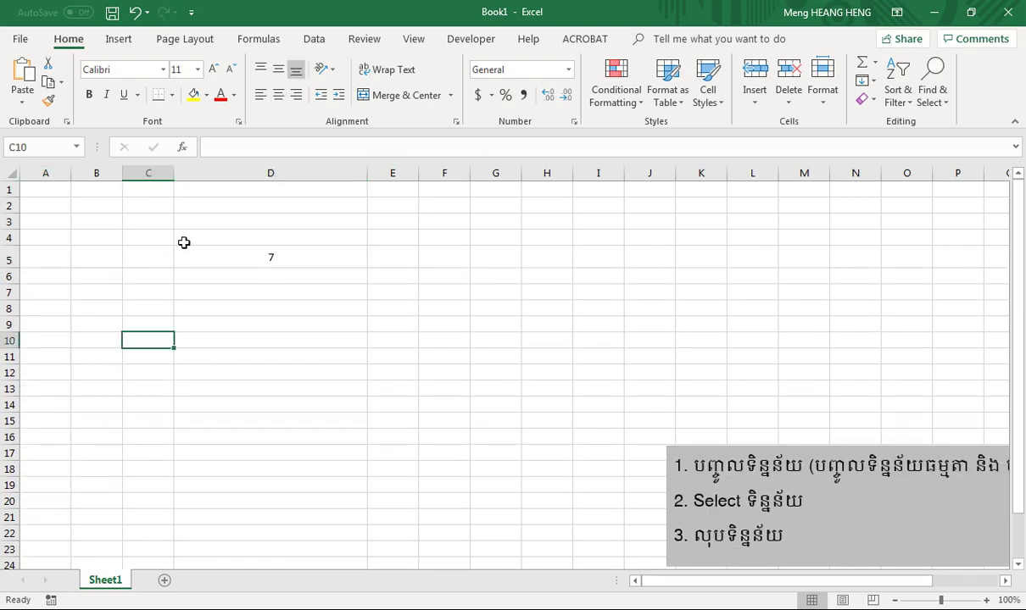
Undo the earlier edits to cell D5 together with the resizing of row 5 and column D.
key("ctrl+z")
key("ctrl+z")
key("ctrl+z")
key("ctrl+z")
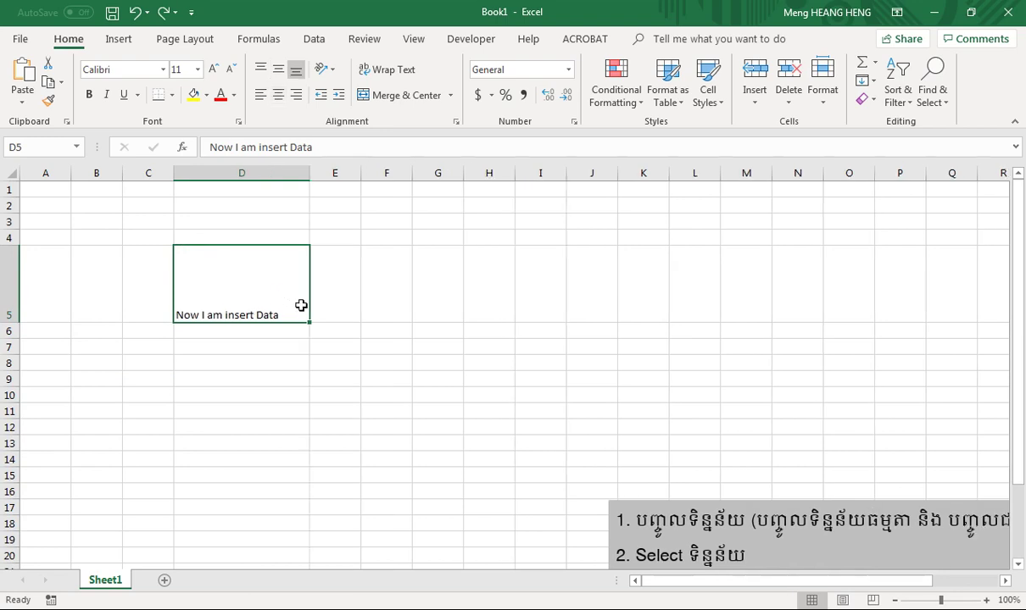
key("ctrl+z")
key("ctrl+z")
Delete the text in cell D5 so the sheet is empty.
left_click(252, 296)
left_click(200, 254)
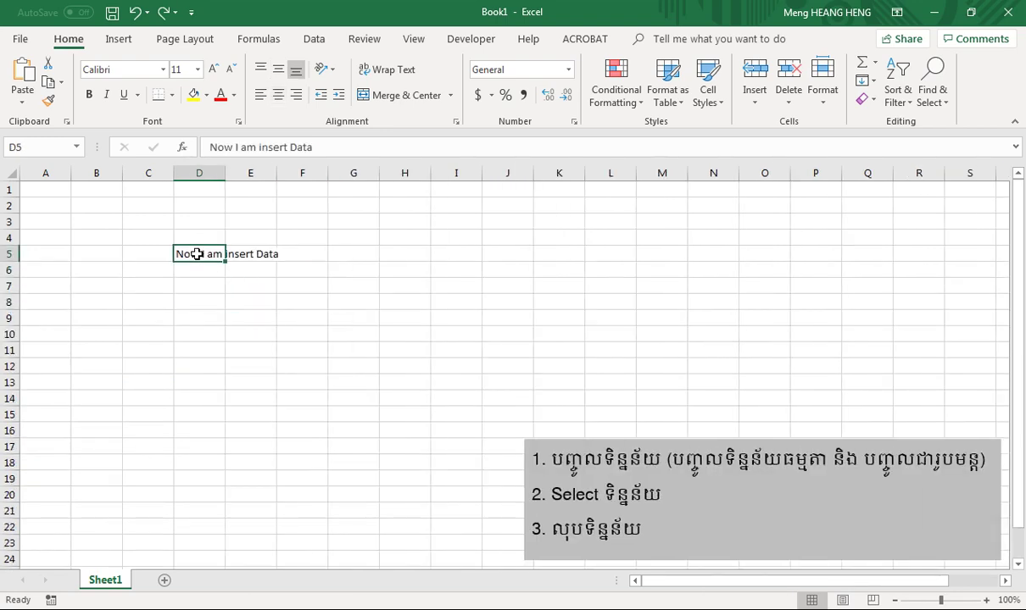
key("BackSpace")
left_click(207, 303)
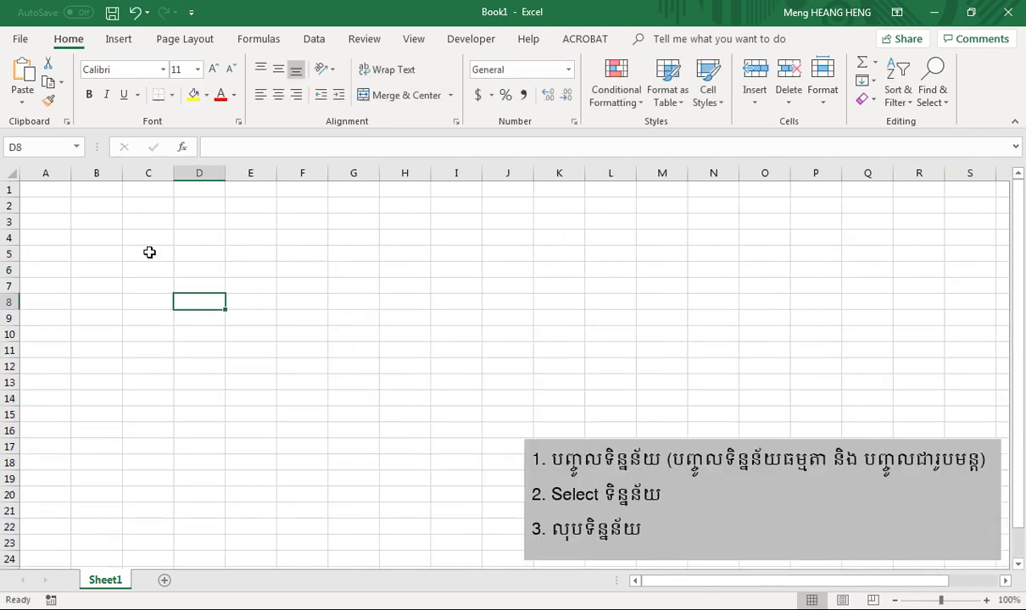
Enter the column headers A, B and A+B in cells C5, D5 and E5.
left_click(149, 252)
type("A")
key("Tab")
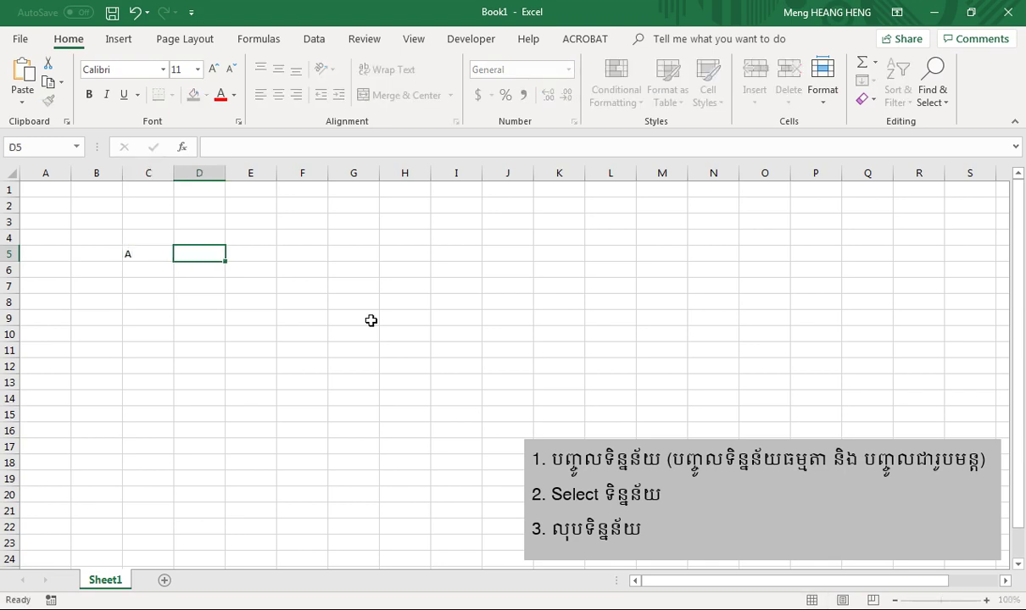
type("B")
key("Tab")
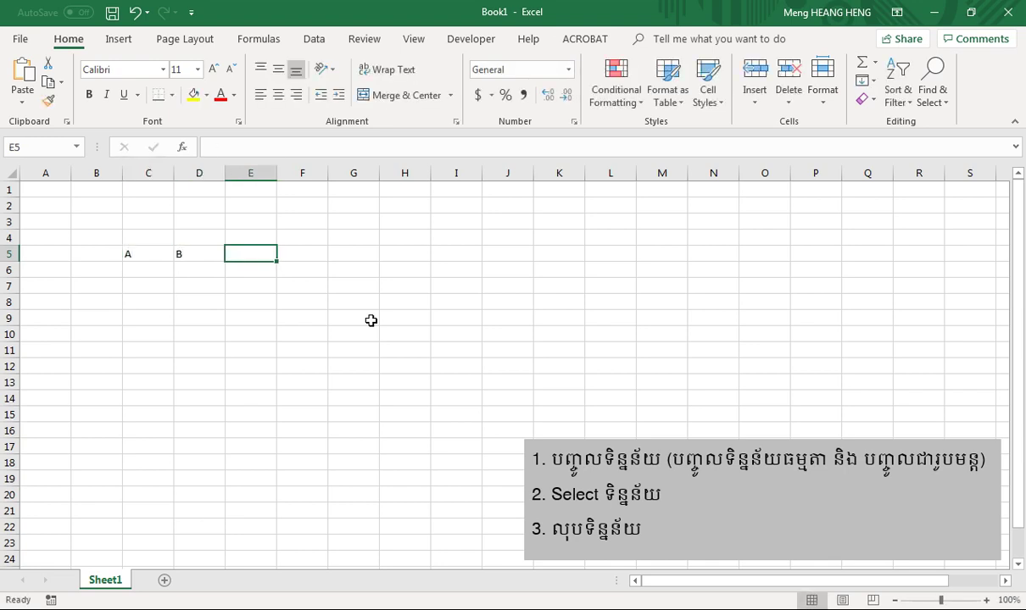
type("A+")
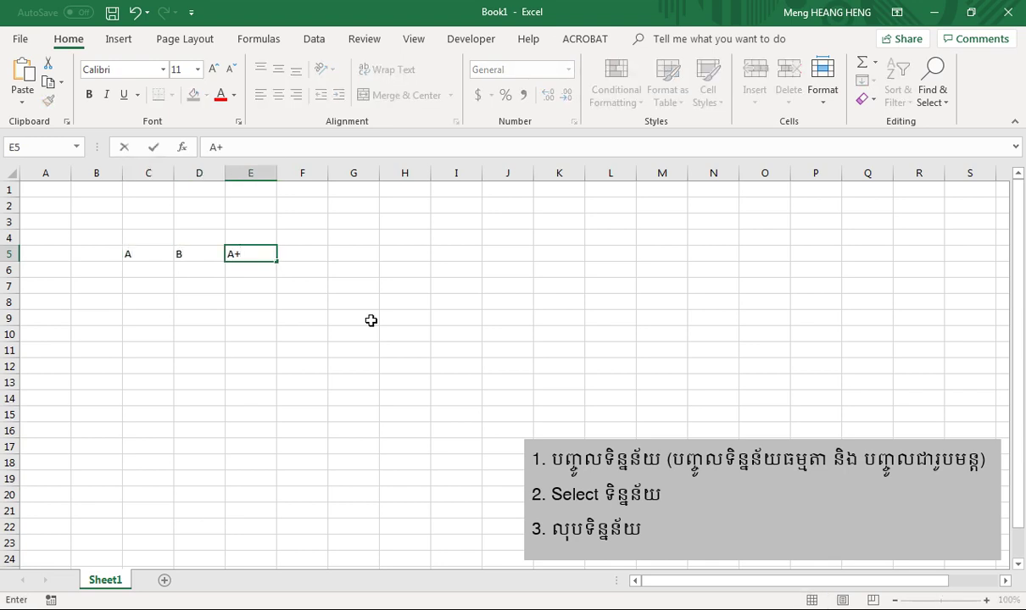
type("B")
key("Tab")
Enter the column headers A-B, A/B and A*B in cells F5, G5 and H5.
type("A-")
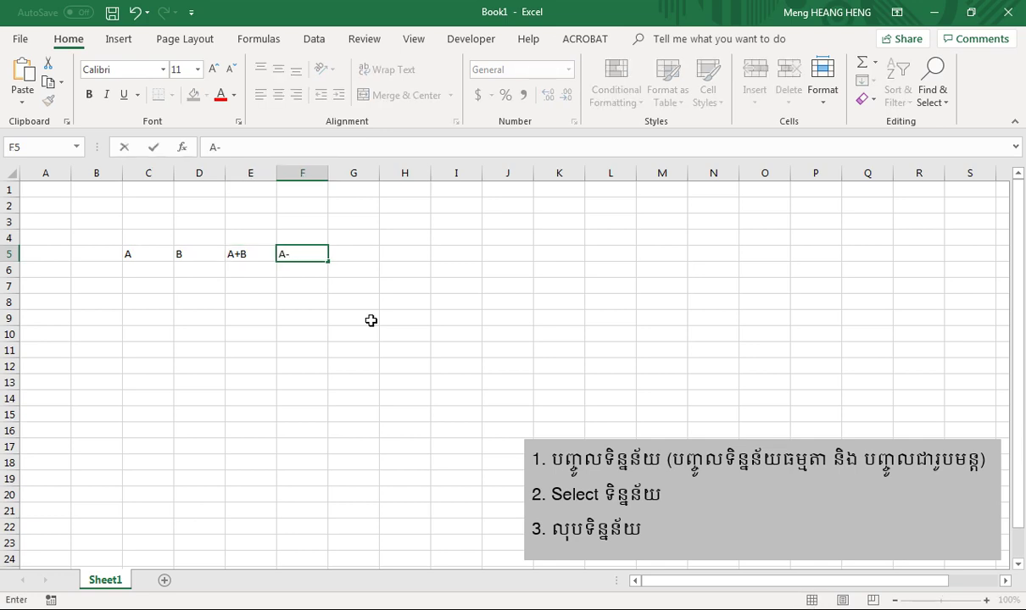
type("B")
key("Tab")
type("A")
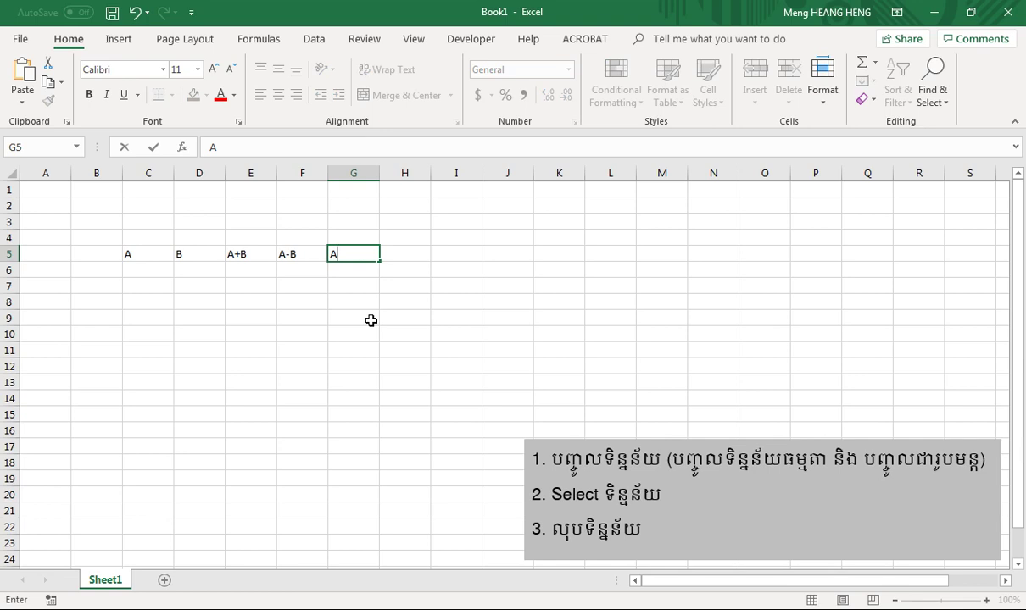
type("?")
type("/")
type("B")
key("Tab")
type("A")
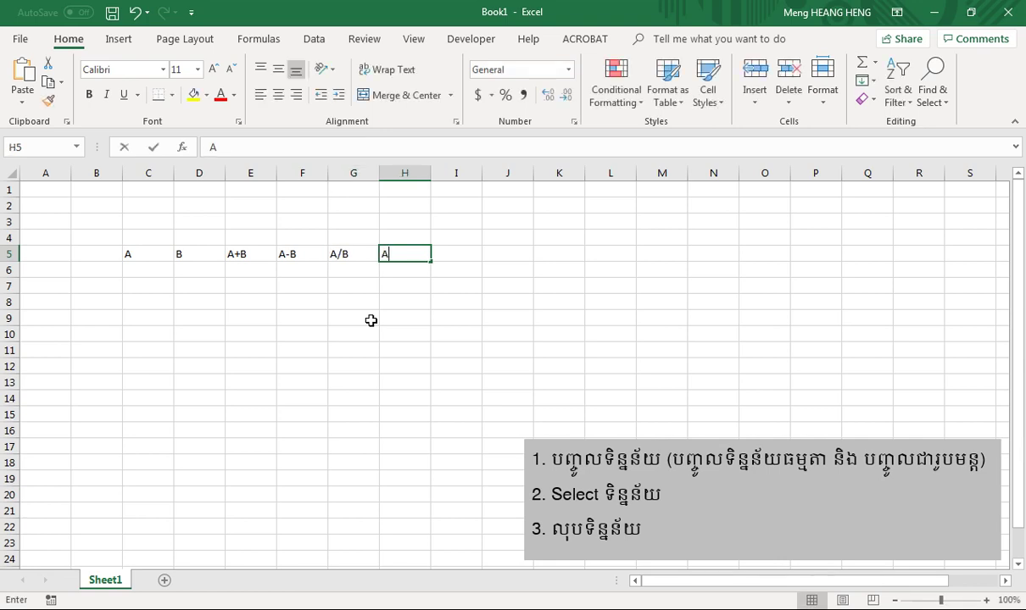
type("*B")
key("Return")
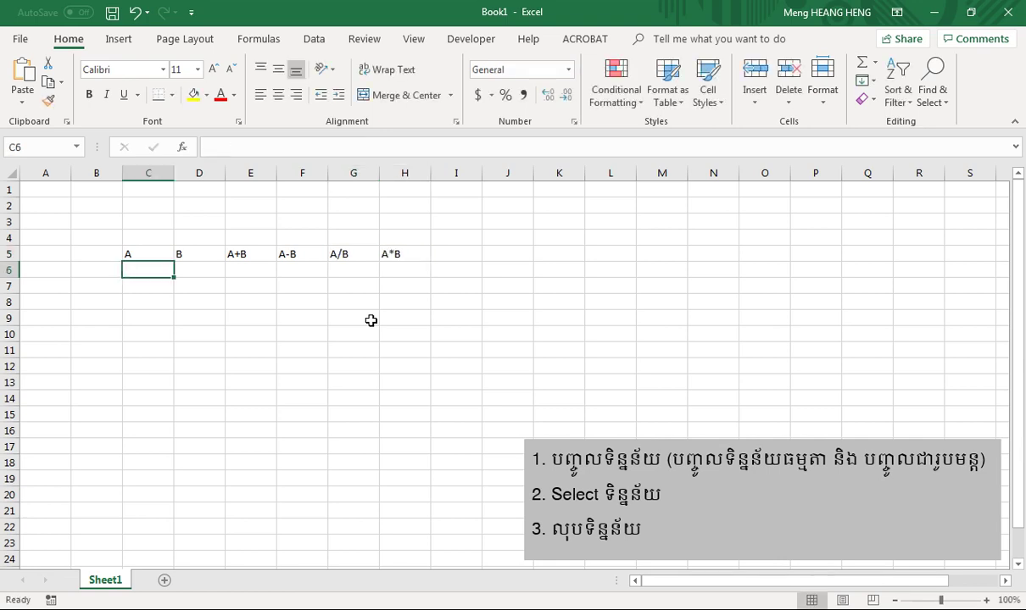
Make the headers in C5:H5 bold and centre them horizontally and vertically.
left_click_drag(131, 256, 397, 254)
left_click(89, 95)
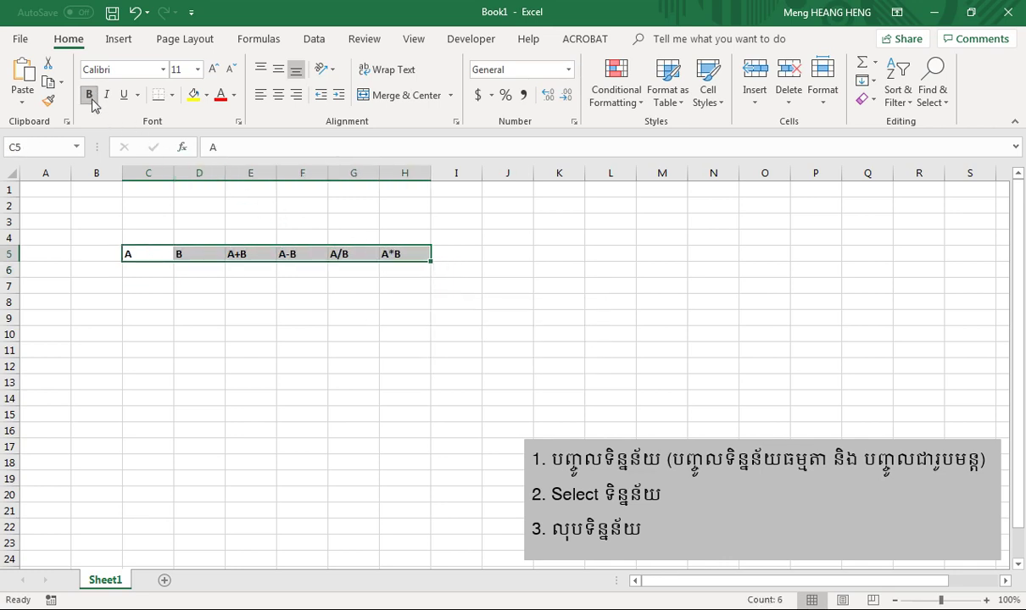
left_click(278, 94)
left_click(278, 69)
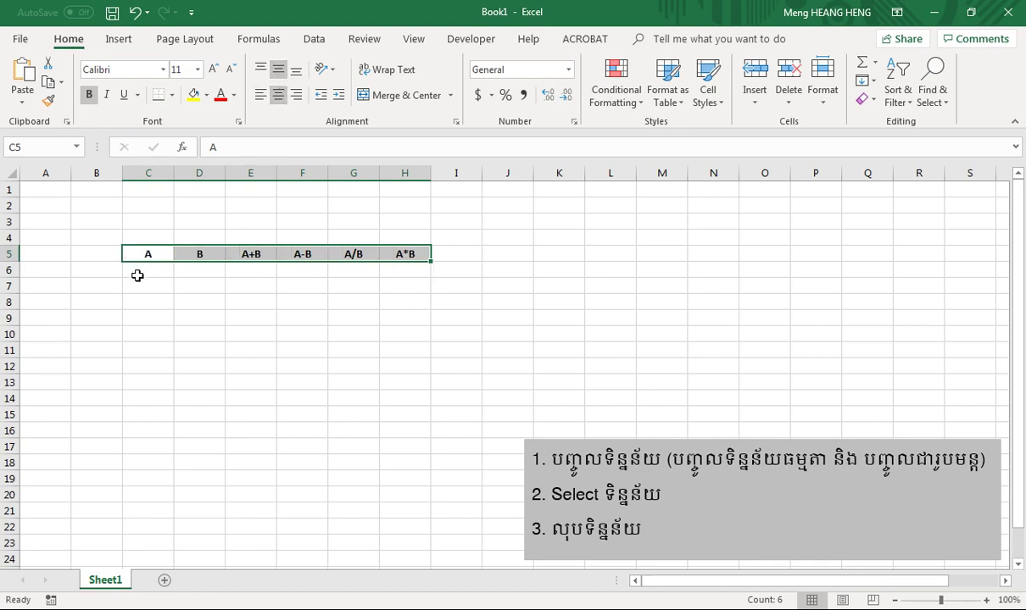
Give the header cells C5:H5 a light grey fill and all borders.
left_click(208, 96)
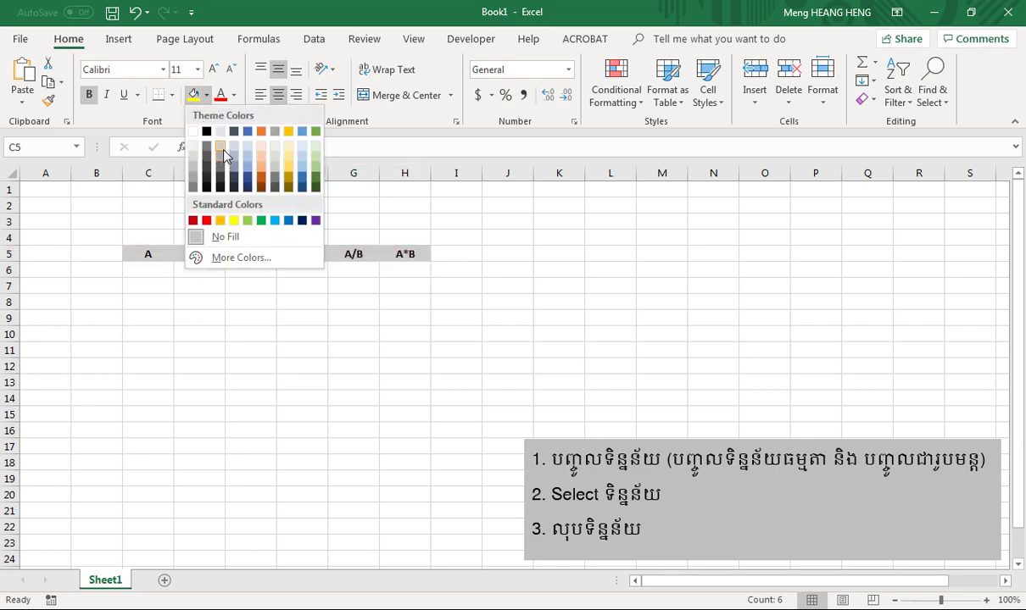
left_click(223, 151)
left_click(172, 95)
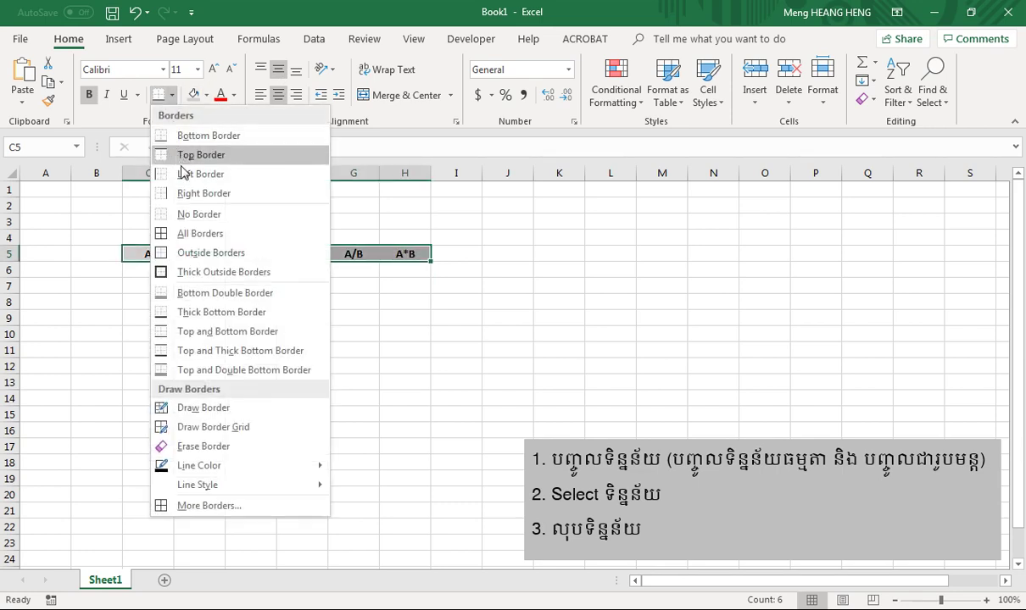
left_click(188, 233)
left_click(191, 302)
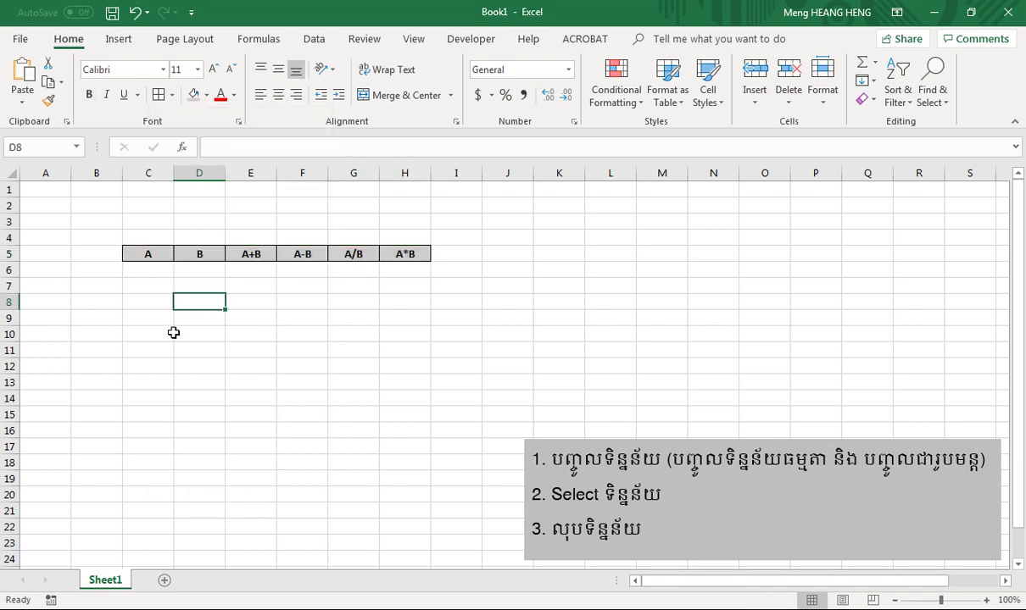
Enter the values 3, 4 and 5 under header A in cells C6 to C8.
left_click(143, 271)
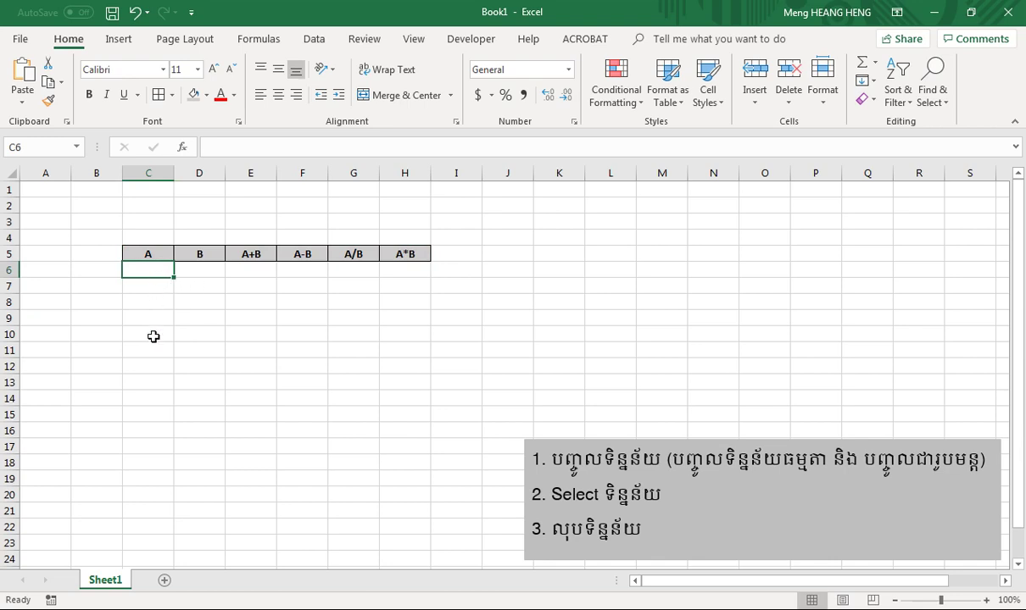
type("3")
key("Return")
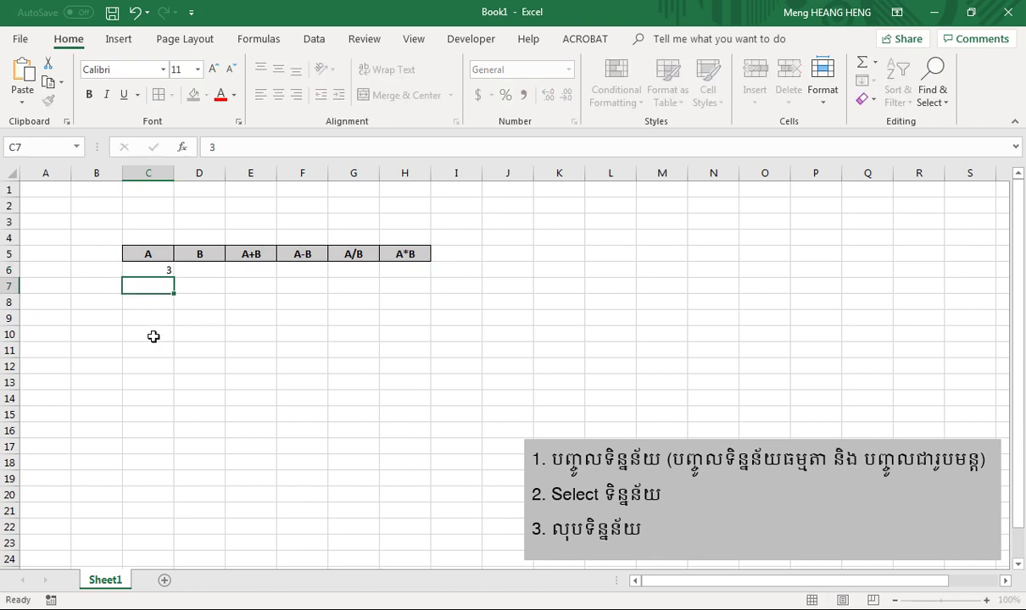
type("4")
key("Return")
type("5")
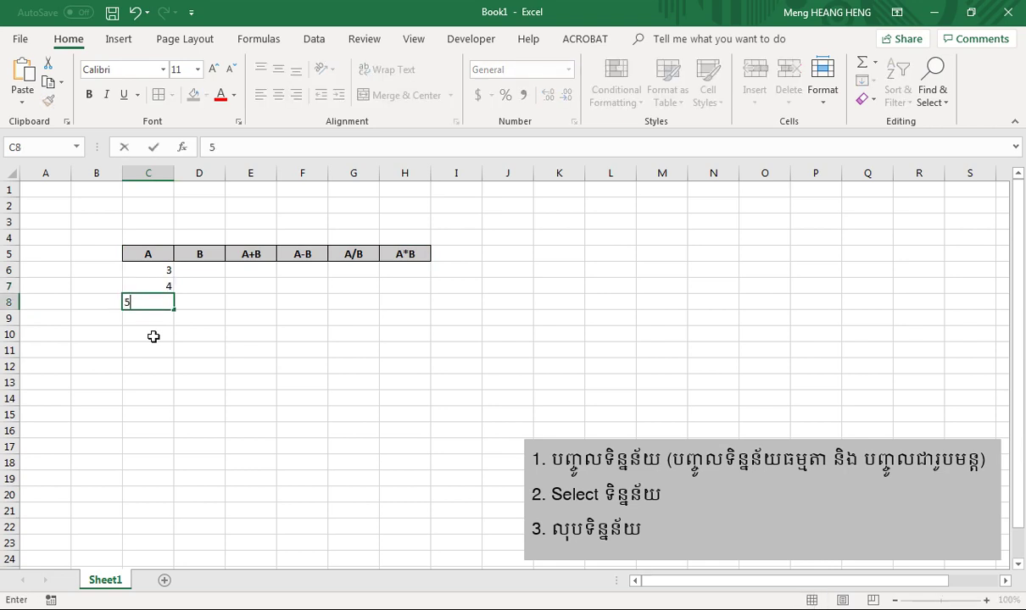
key("Tab")
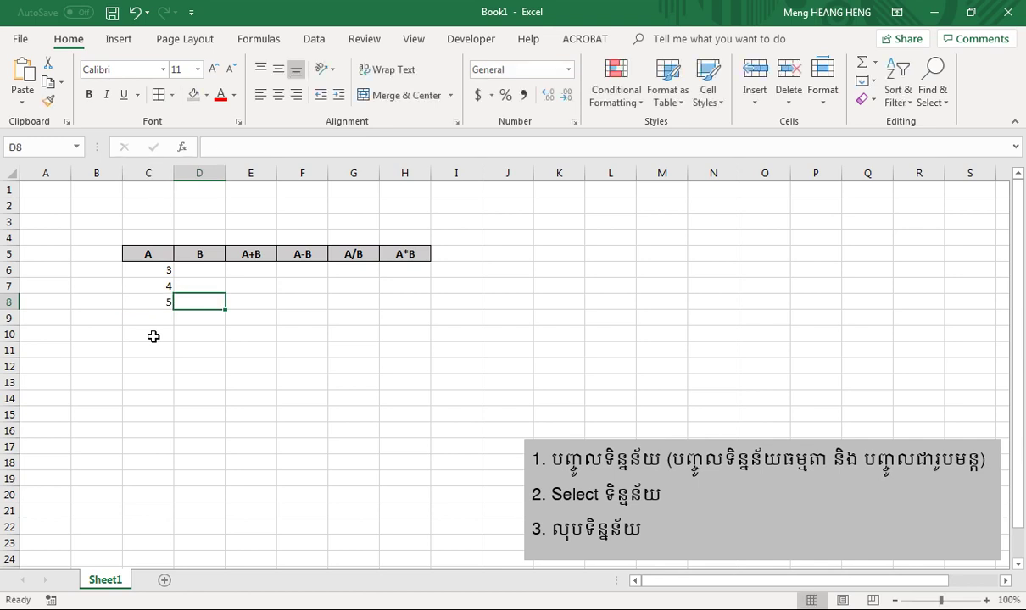
Enter 2 in cell D8 and the values 4, 7 and 8 in cells C9 to C11.
type("22")
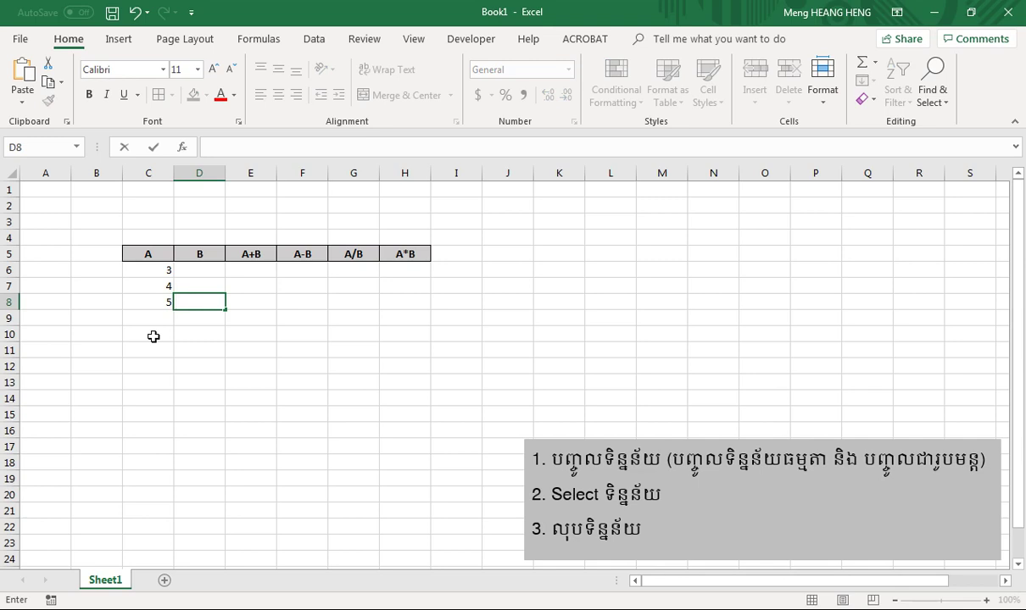
key("Return")
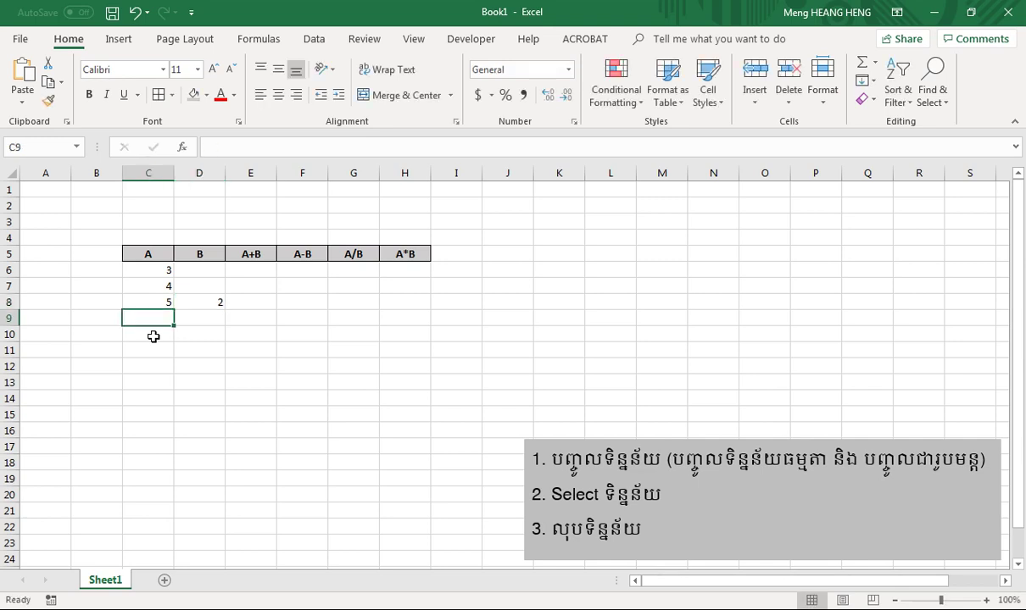
type("4")
key("Return")
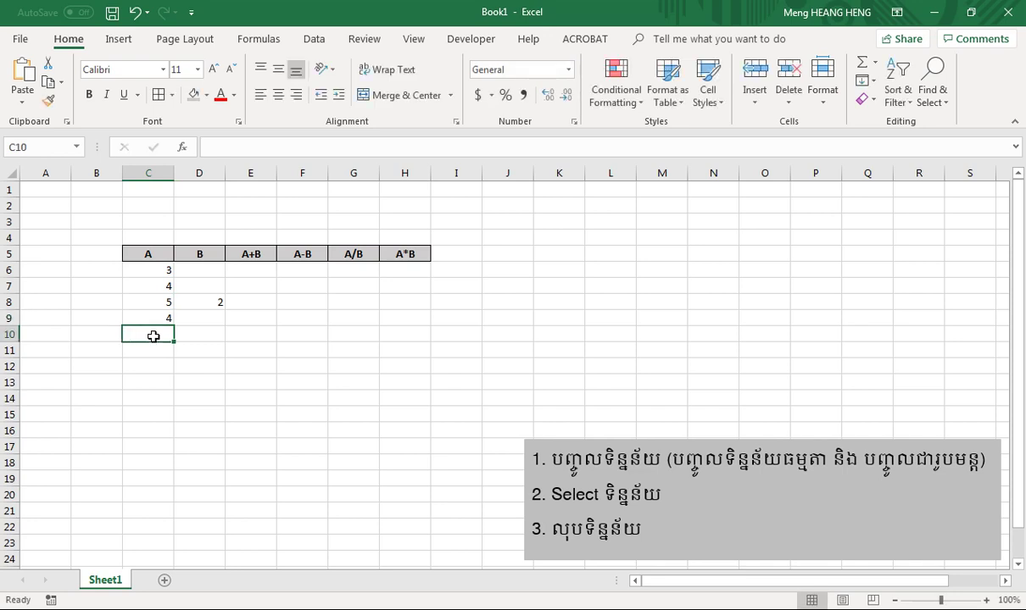
type("7")
key("Return")
type("8")
key("Return")
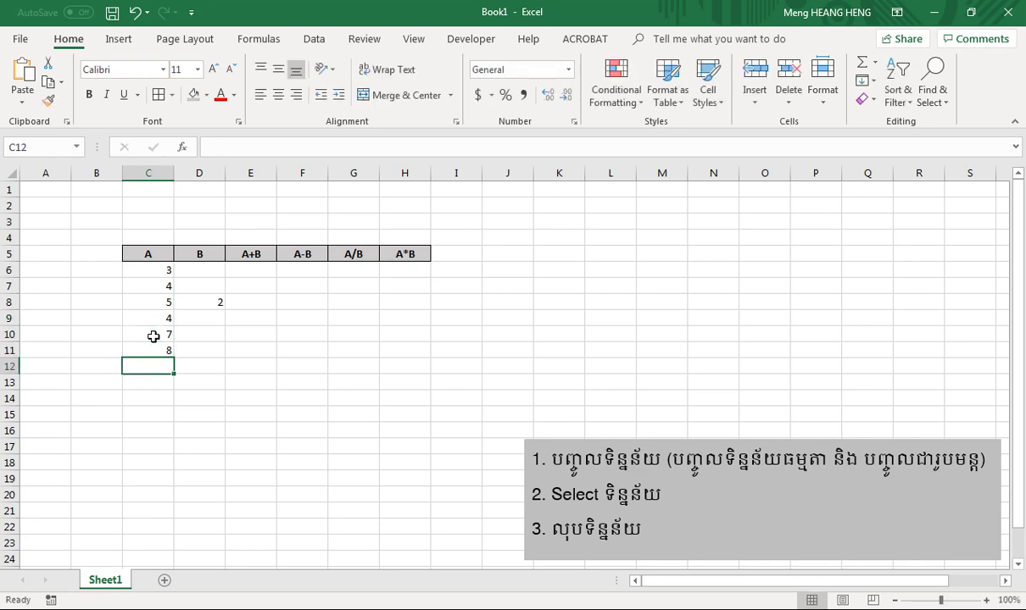
Complete column B with 3 in D6, 2 in D7, and 3, 7 and 4 in D9 to D11.
left_click(204, 267)
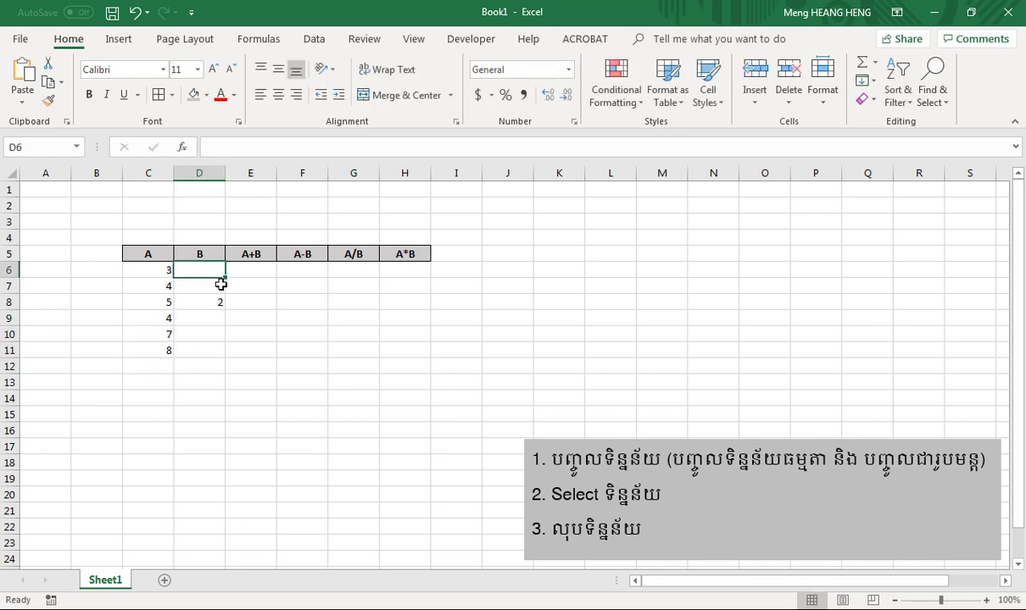
type("3")
key("Return")
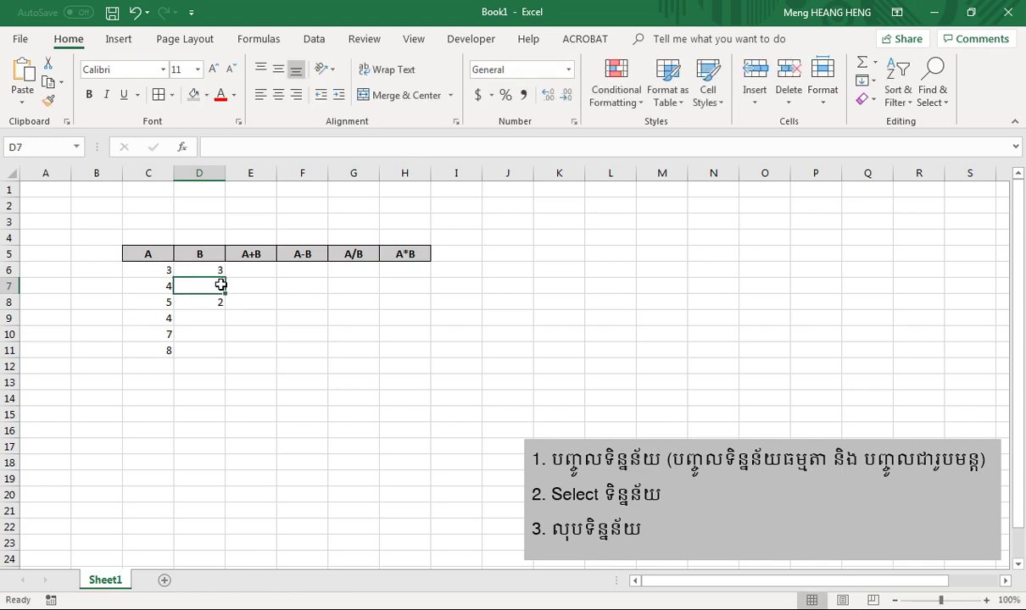
key("Return")
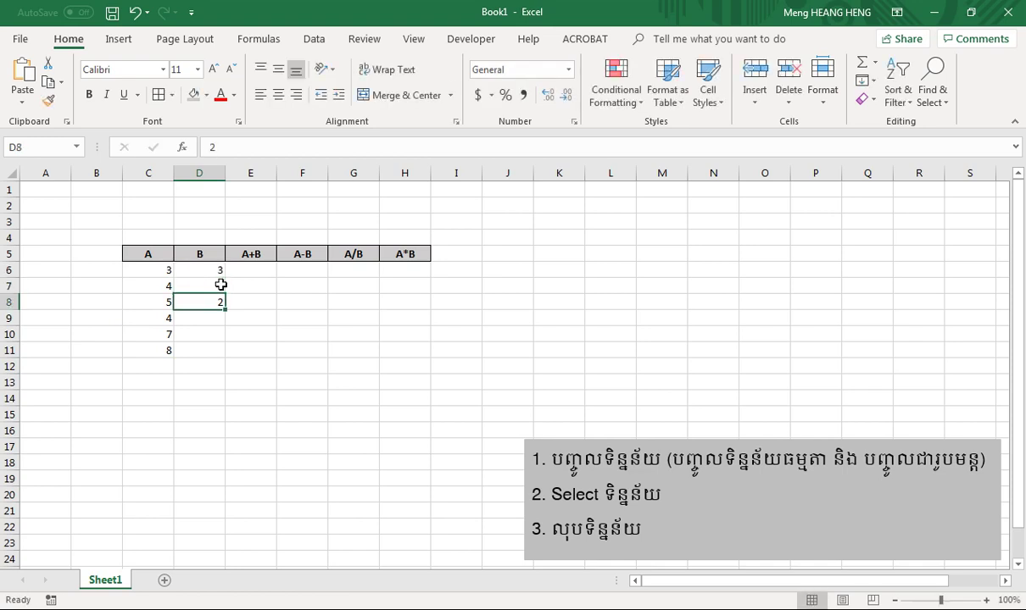
key("Return")
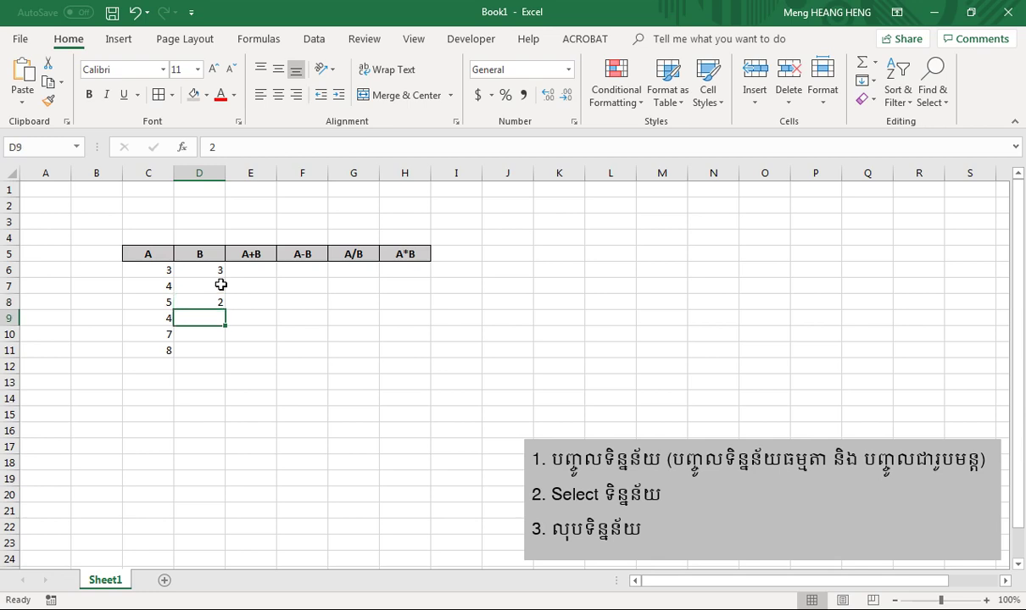
type("3")
key("Return")
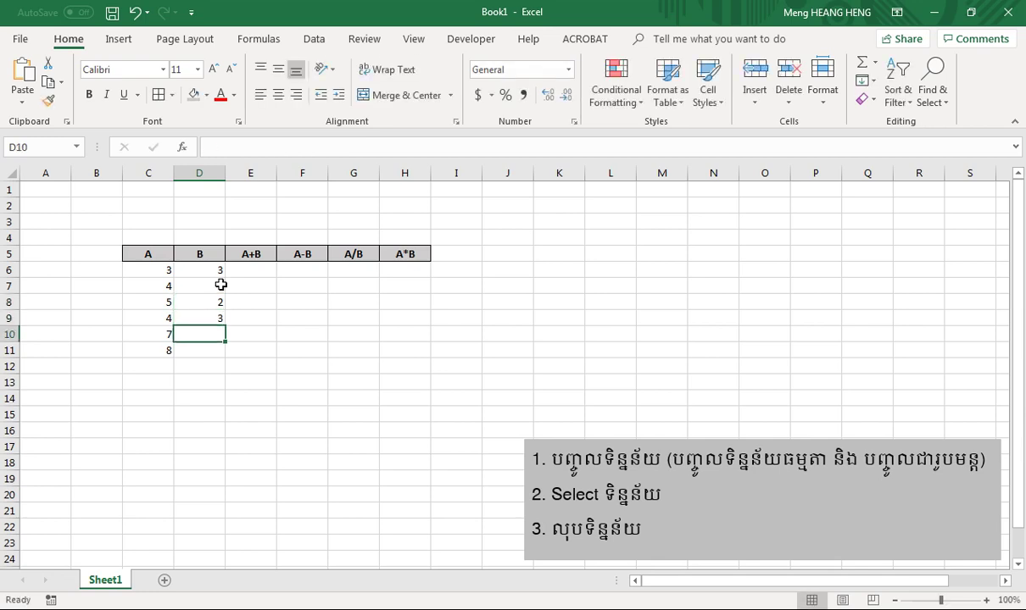
type("7")
key("Return")
type("4")
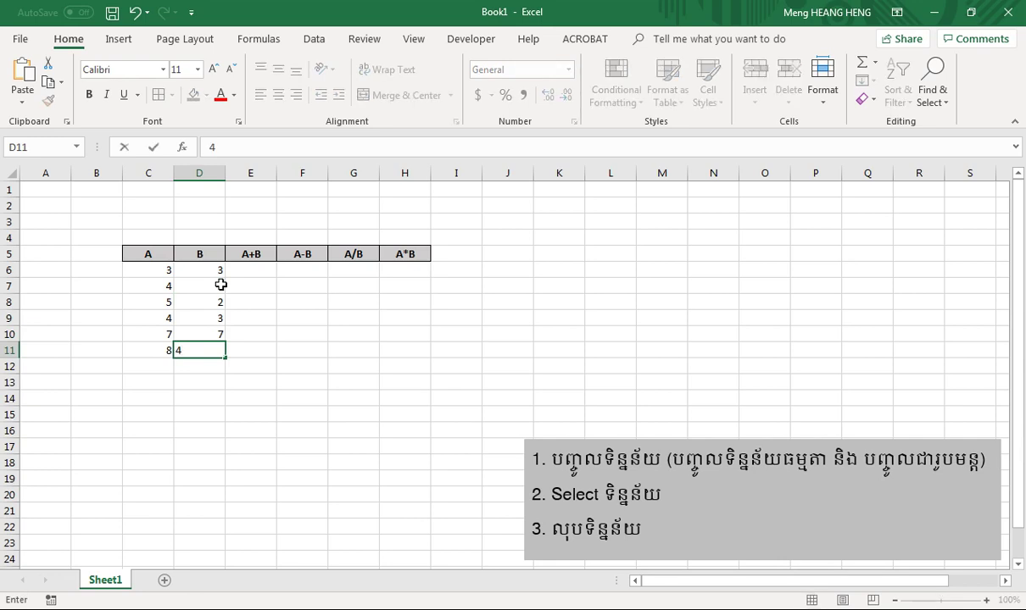
key("Return")
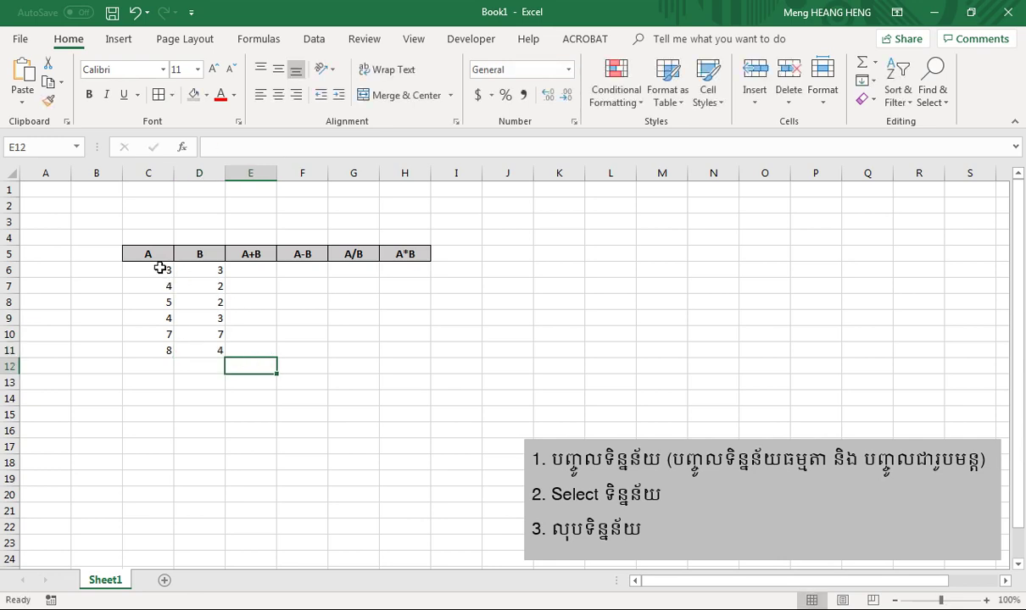
Centre the values in C6:D11 horizontally and vertically, and apply all borders to the range C6:H12.
left_click_drag(160, 269, 205, 348)
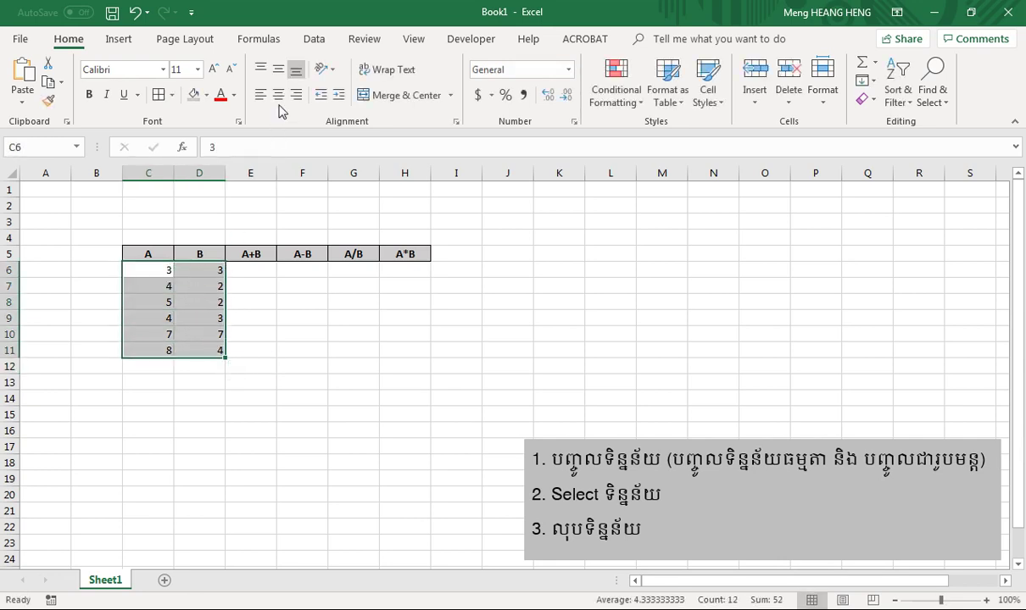
left_click(199, 398)
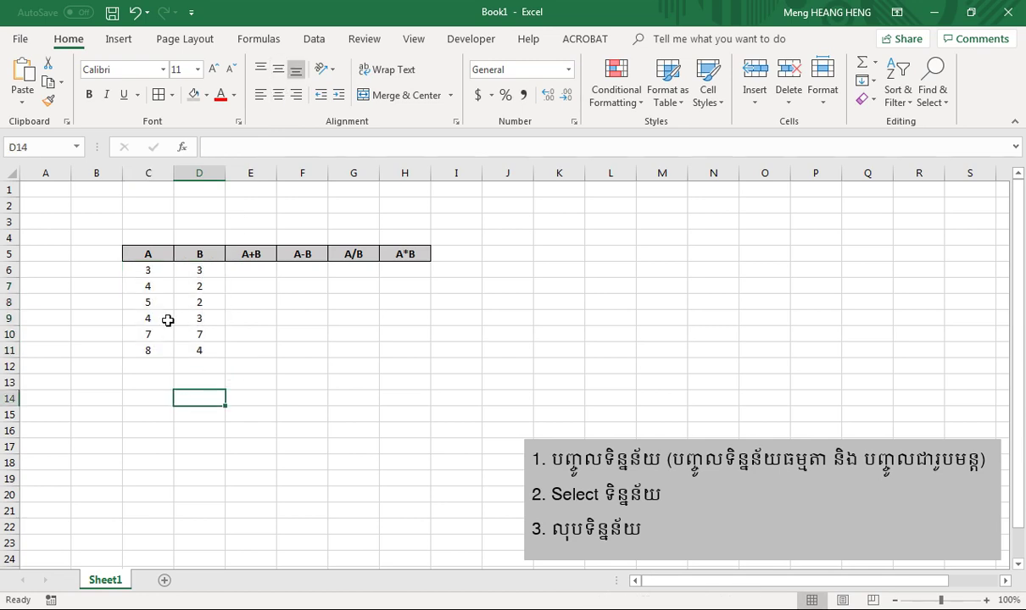
left_click_drag(147, 273, 416, 366)
left_click(159, 94)
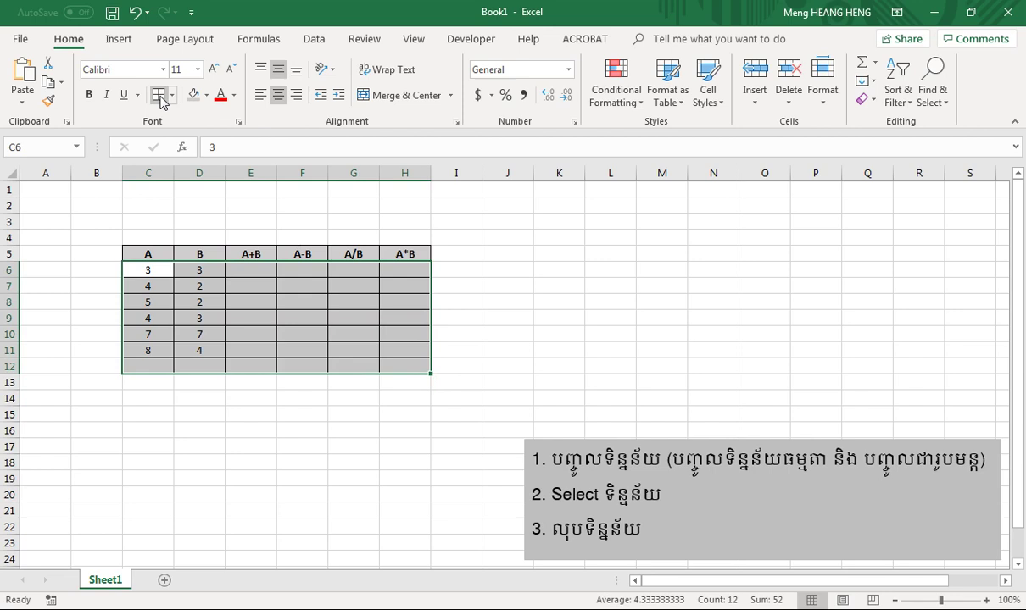
Fill the table body C6:H12 with the lightest grey theme colour below white.
left_click(205, 96)
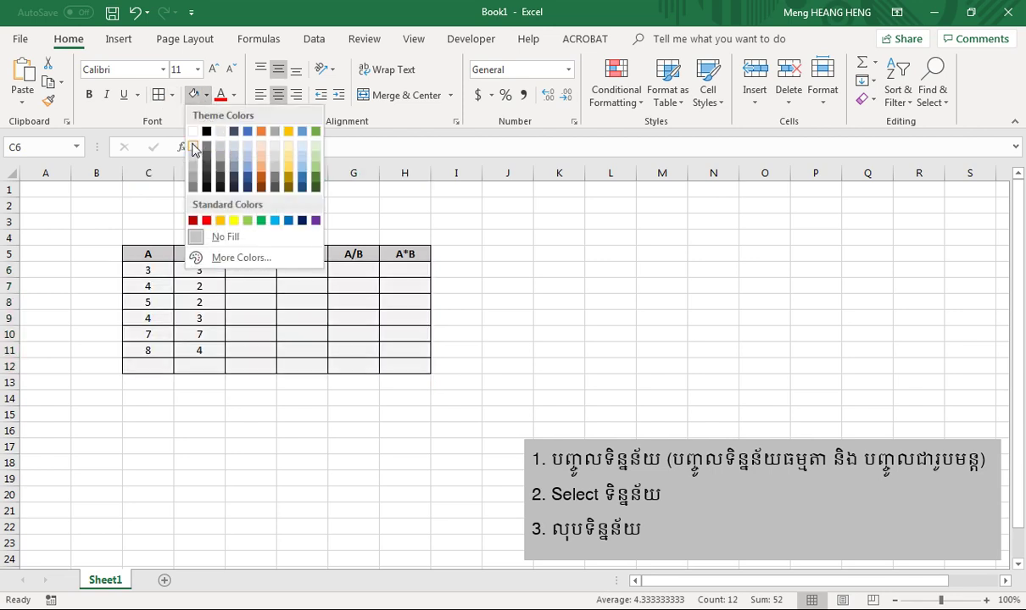
left_click(194, 148)
left_click(252, 414)
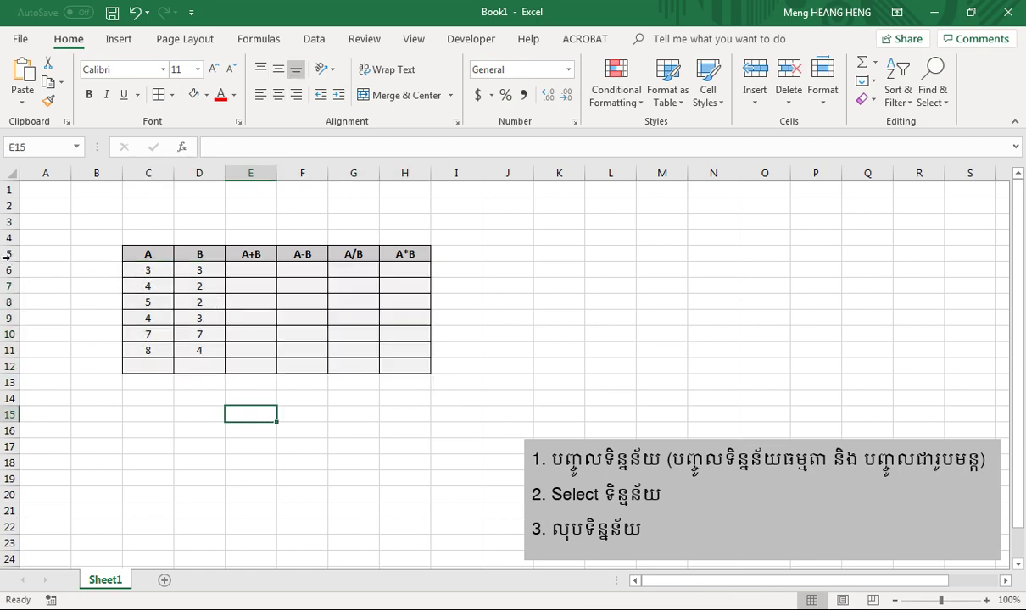
Set the height of rows 5 to 12 to 20.
left_click_drag(7, 254, 17, 361)
right_click(9, 299)
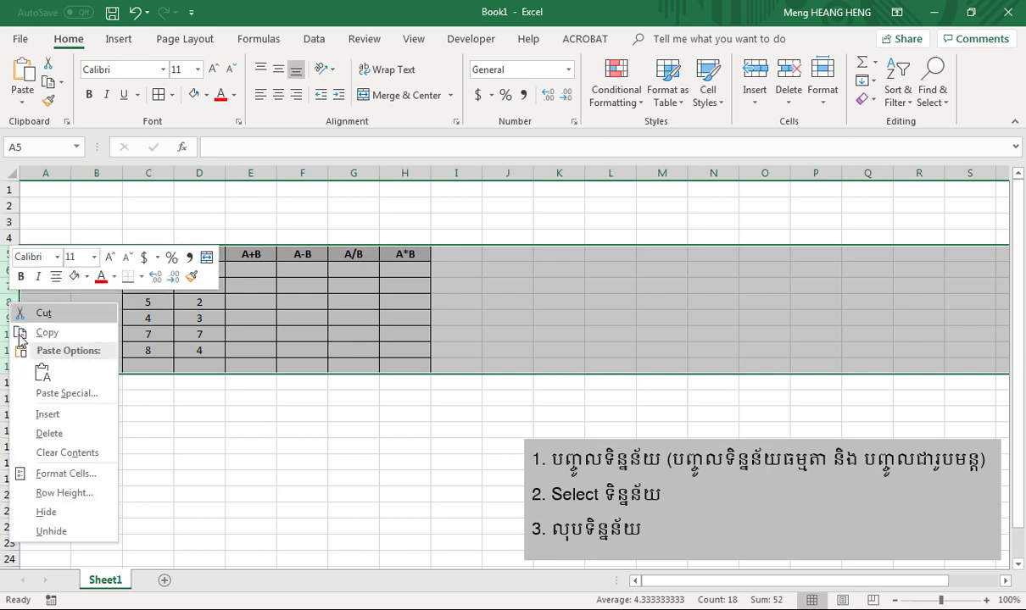
left_click(59, 493)
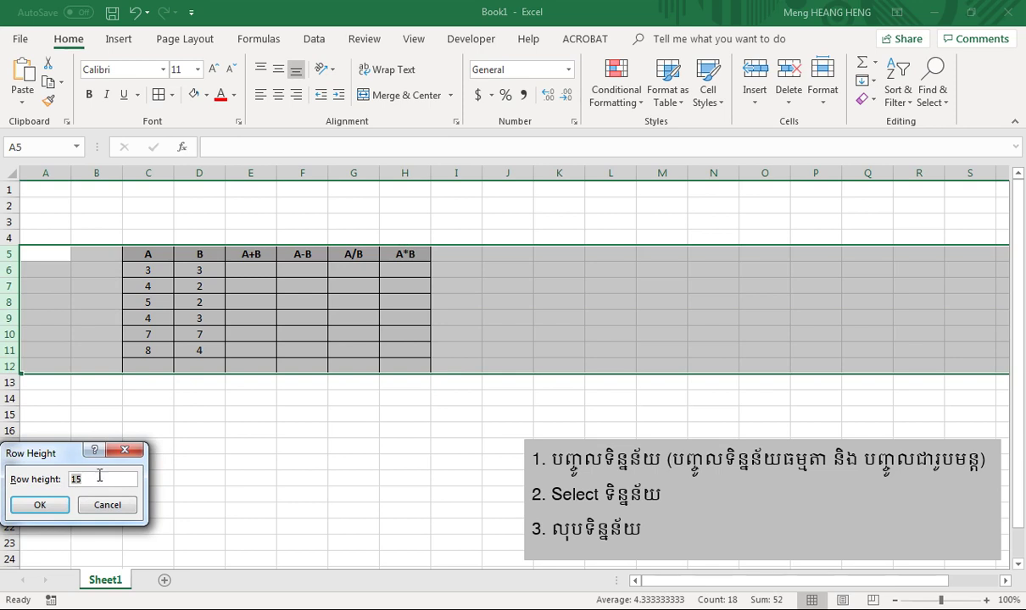
type("20")
key("Return")
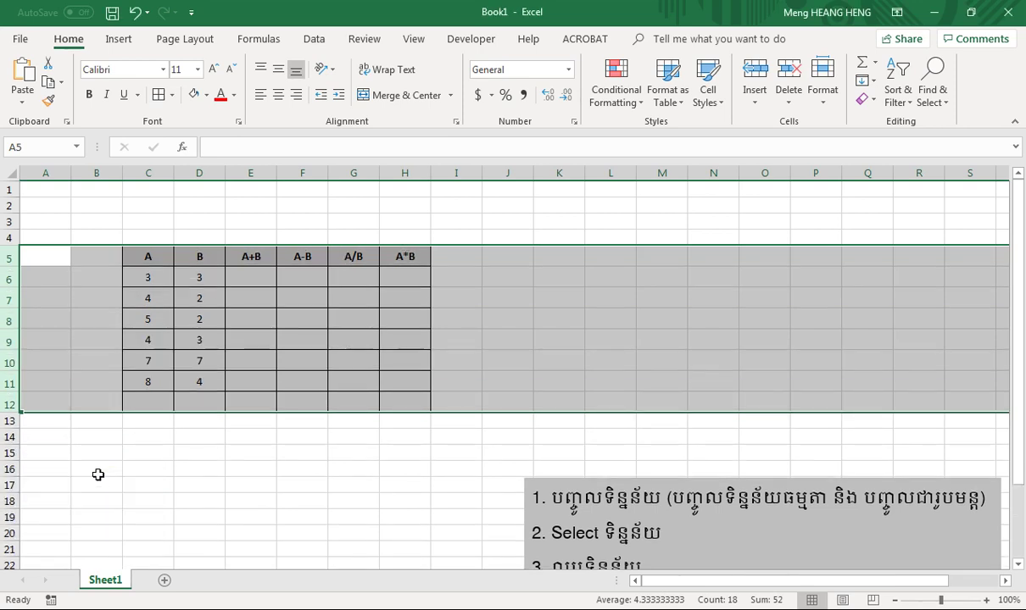
left_click(180, 469)
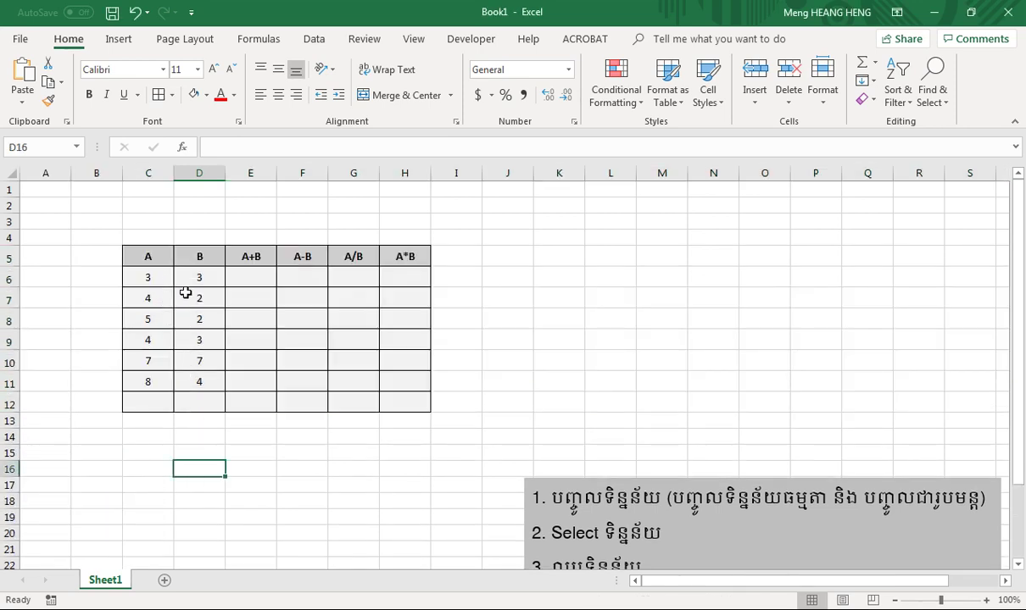
Centre the empty result cells E6:H12 horizontally and vertically.
mouse_move(253, 284)
left_mouse_down()
mouse_move(318, 300)
mouse_move(392, 408)
left_mouse_up()
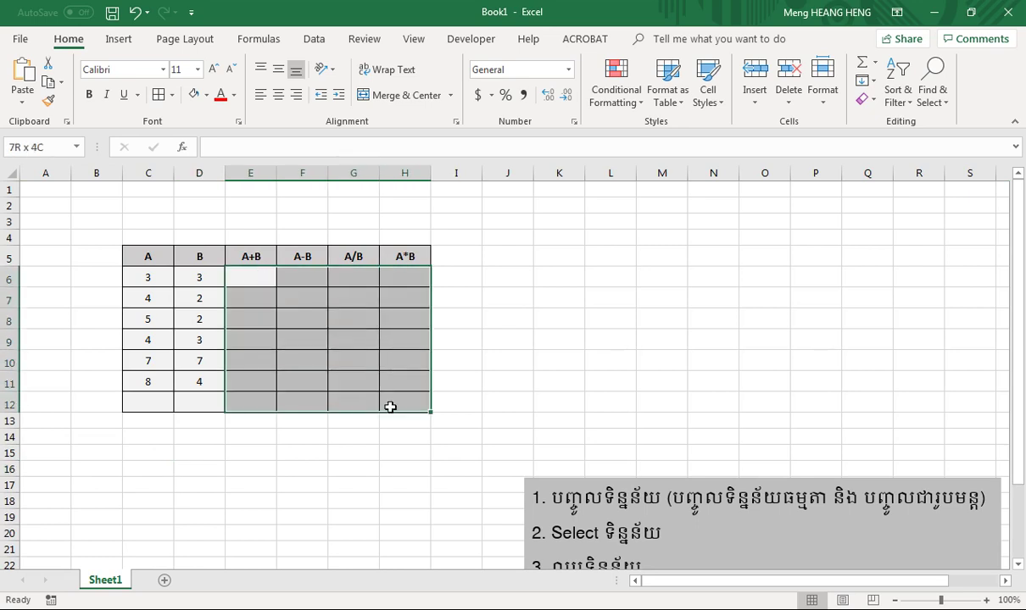
left_click(279, 69)
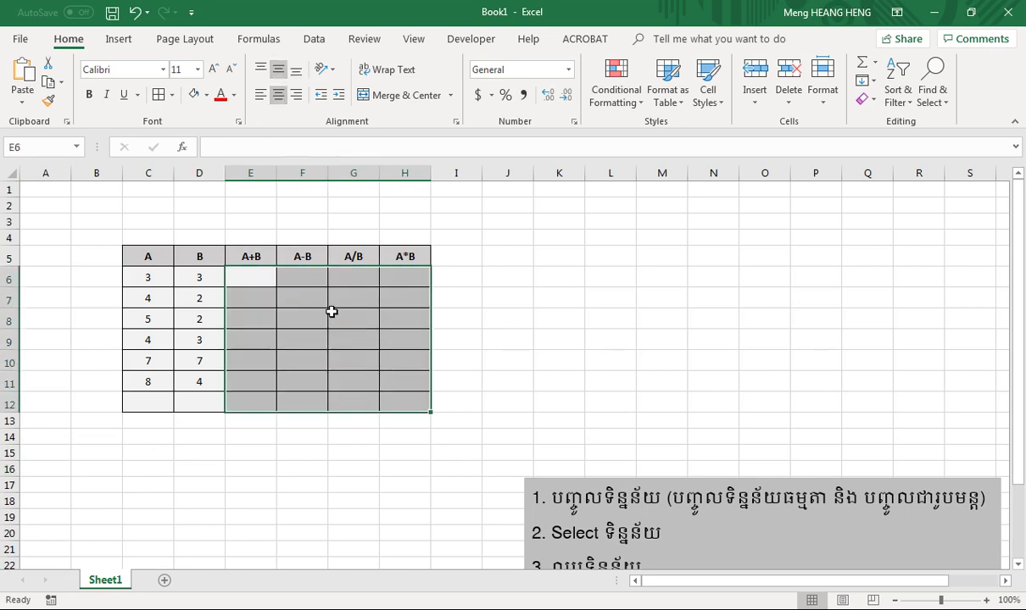
left_click(245, 278)
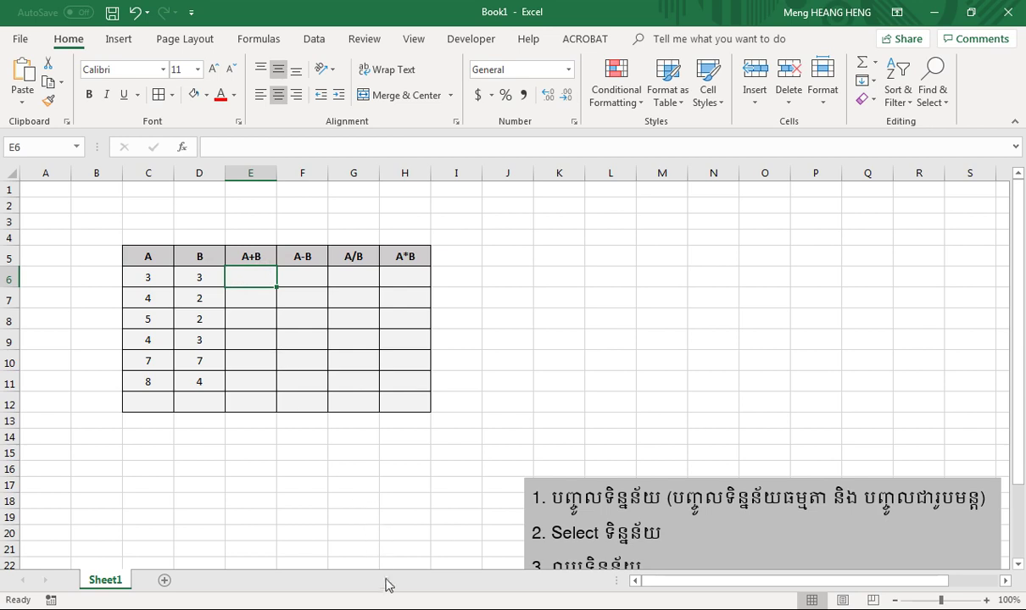
Enter the formula =SUM(C6:D6) in cell E6 under the A+B header.
left_click(250, 288)
type("=")
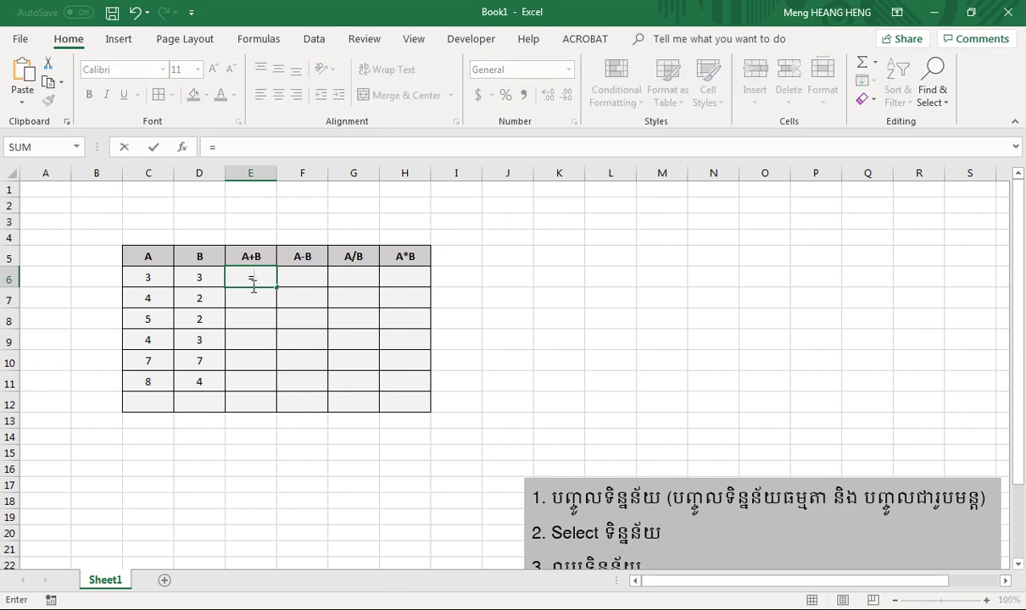
type("sum")
key("Tab")
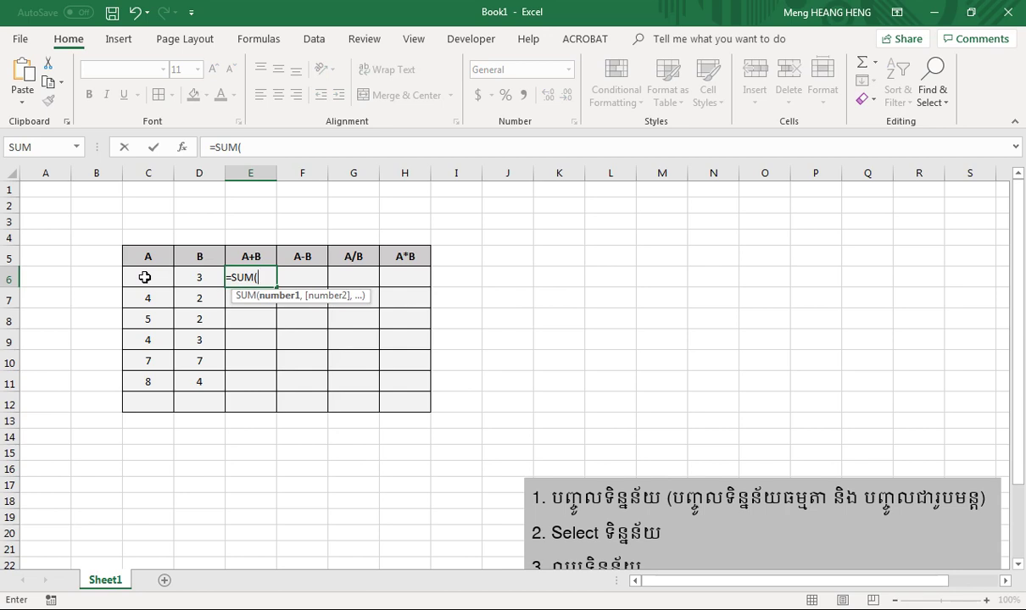
left_click_drag(145, 277, 184, 277)
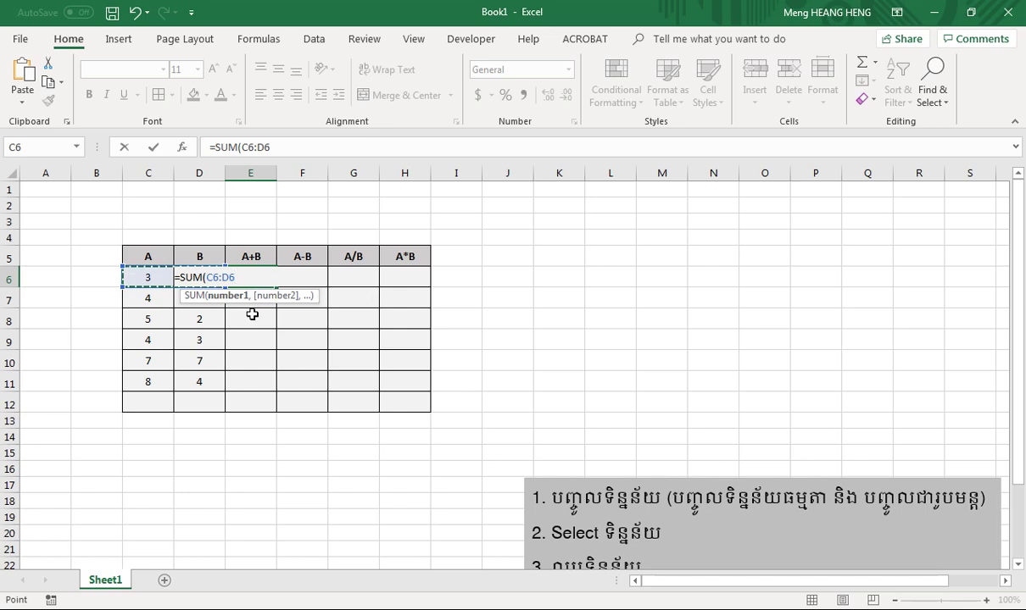
type(")")
key("Return")
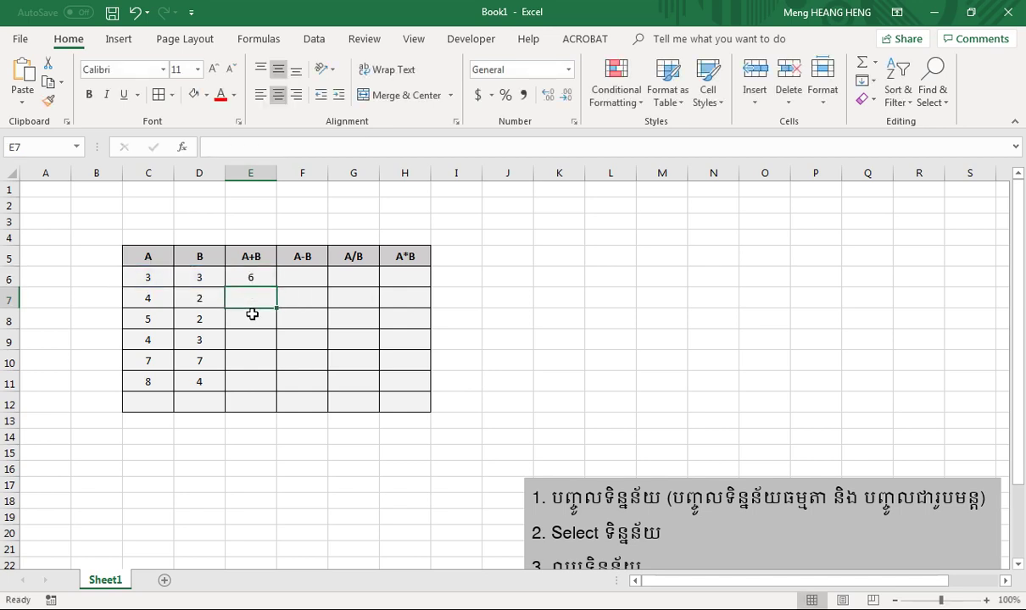
Copy the SUM formula from E6 down the A+B column to cell E12.
left_click(243, 277)
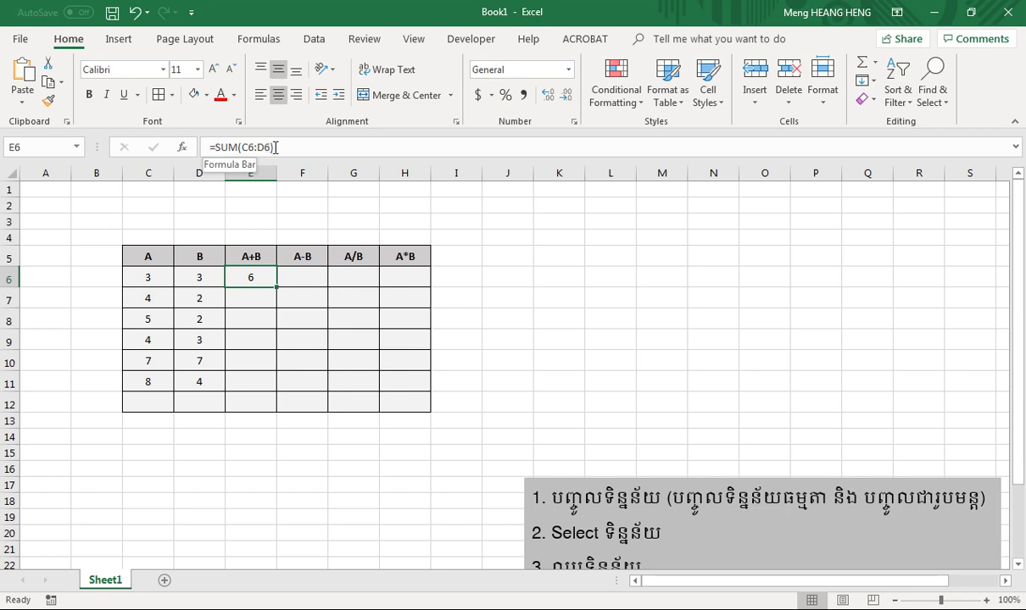
left_click(213, 278)
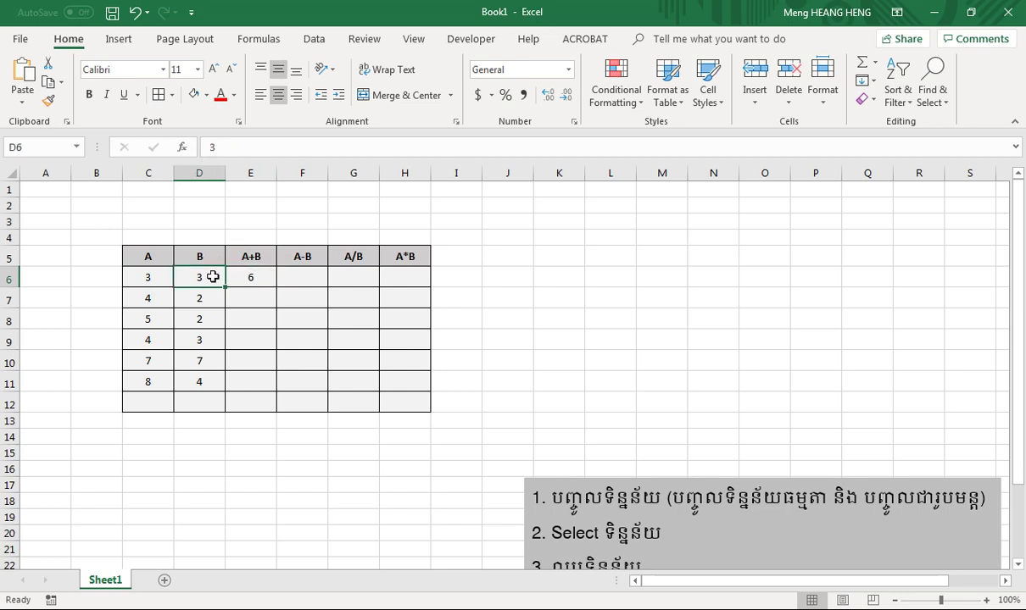
left_click(235, 276)
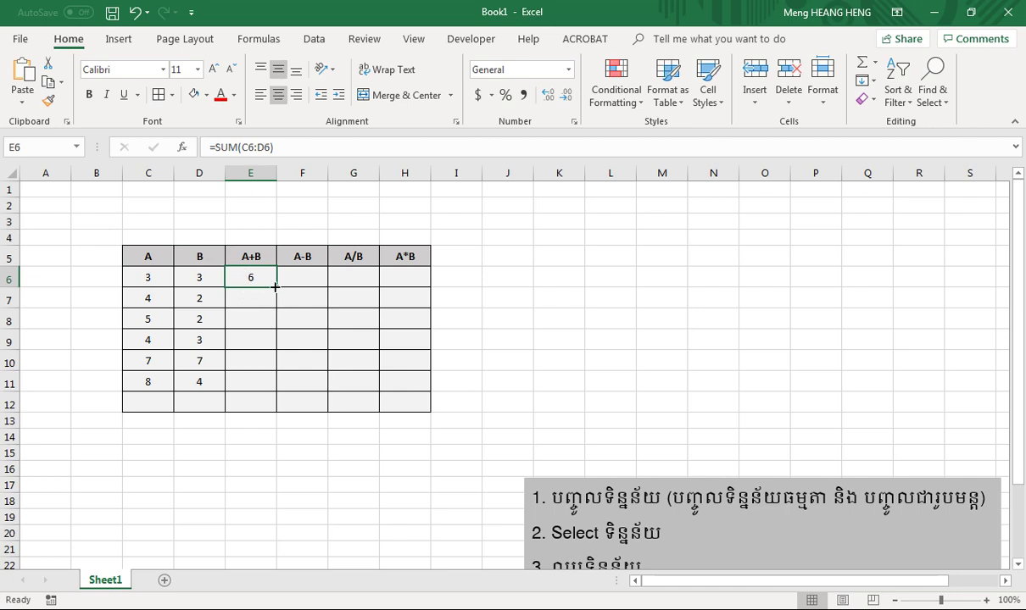
left_click_drag(275, 287, 270, 403)
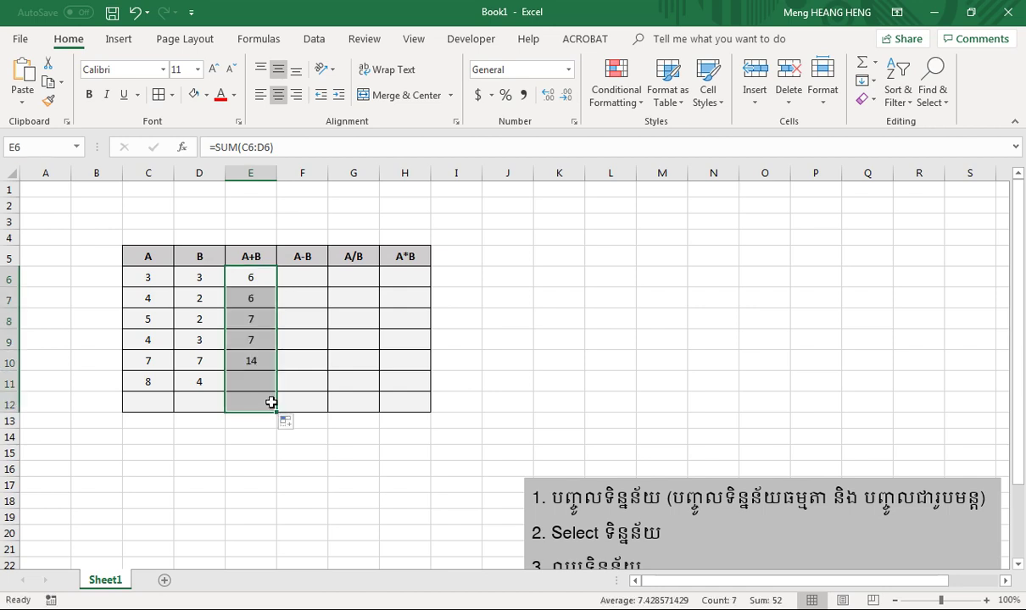
left_click(256, 435)
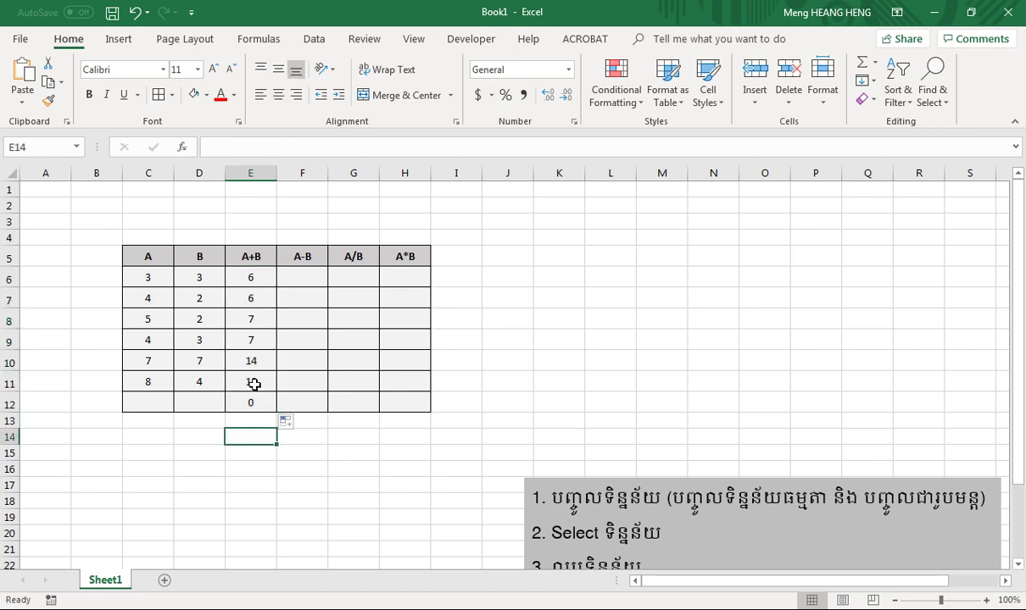
Examine the cell references in the copied SUM formulas throughout the A+B column.
left_click(254, 384)
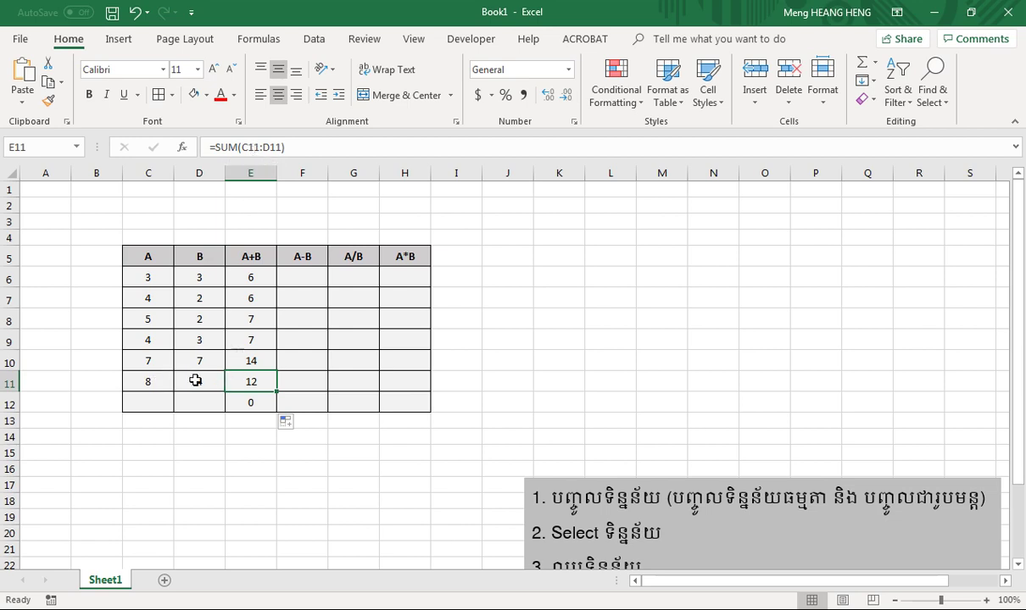
left_click(252, 282)
left_click(259, 299)
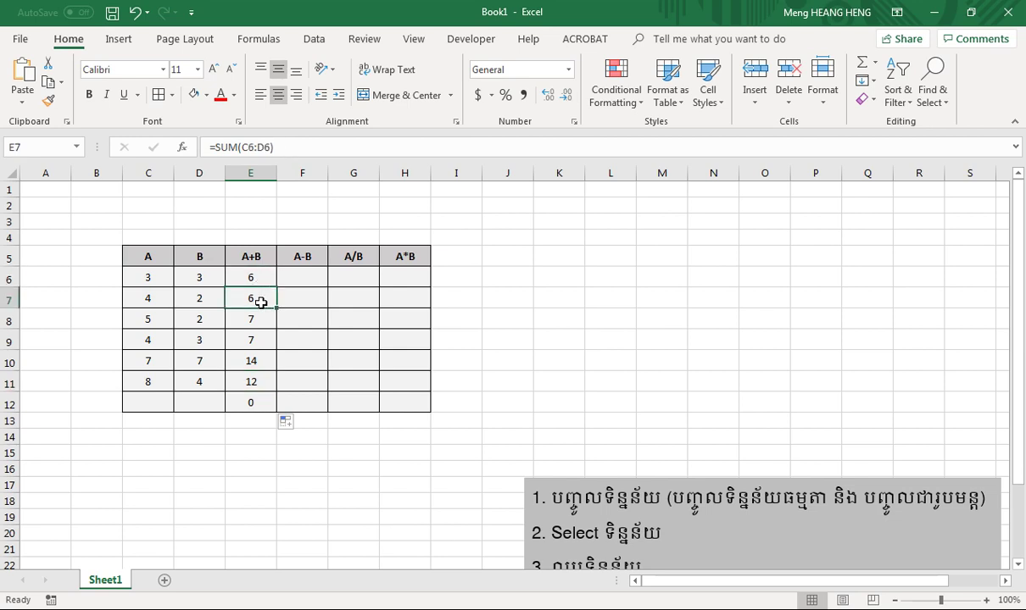
key("Down")
key("Down")
key("Down")
key("Down")
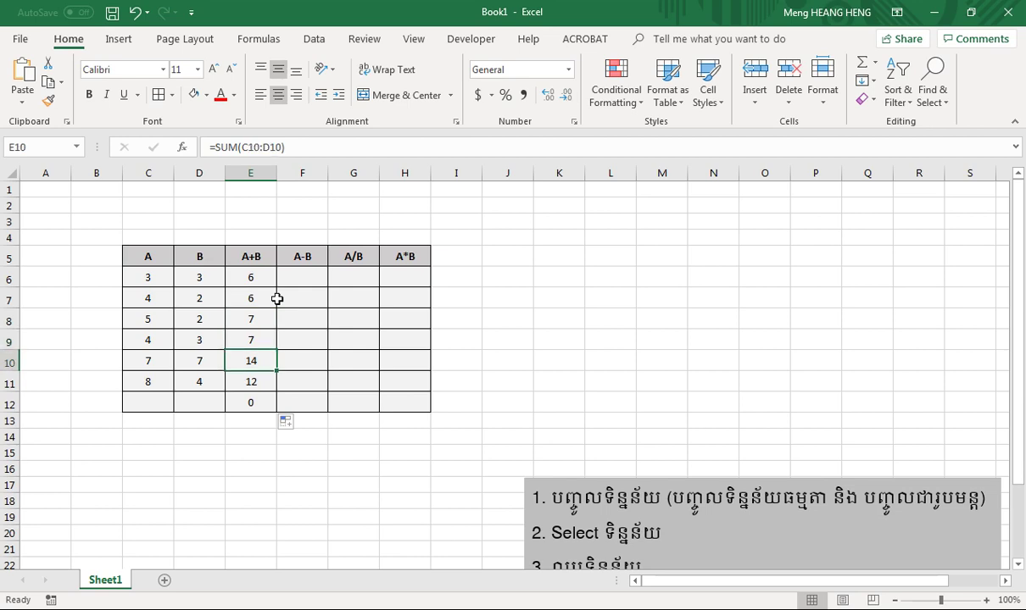
key("Up")
key("Up")
key("Up")
key("Up")
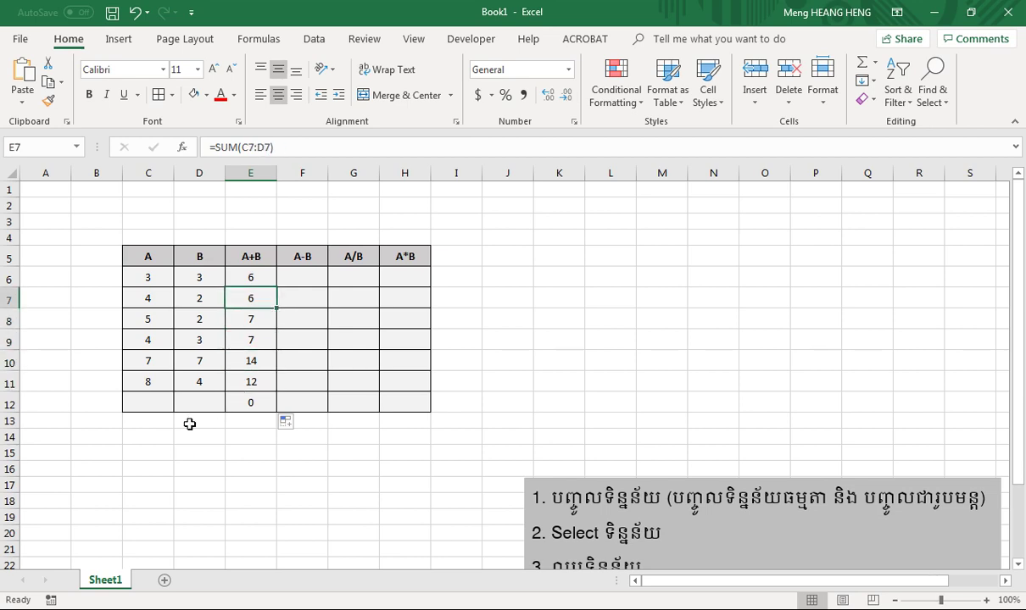
Enter 10 in C12 and 2 in D12, and check the sum in E12.
left_click(152, 403)
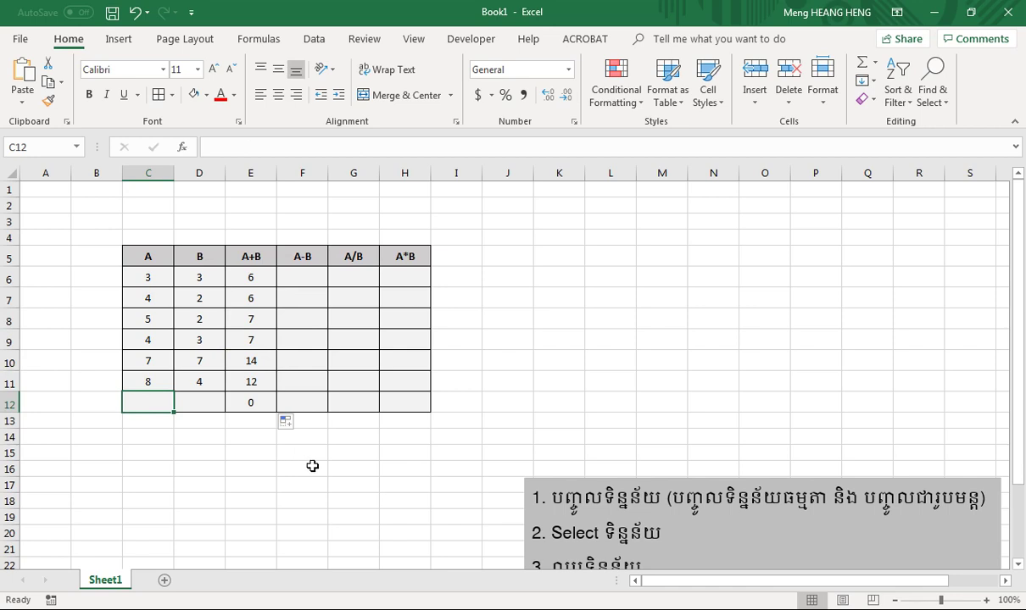
type("10")
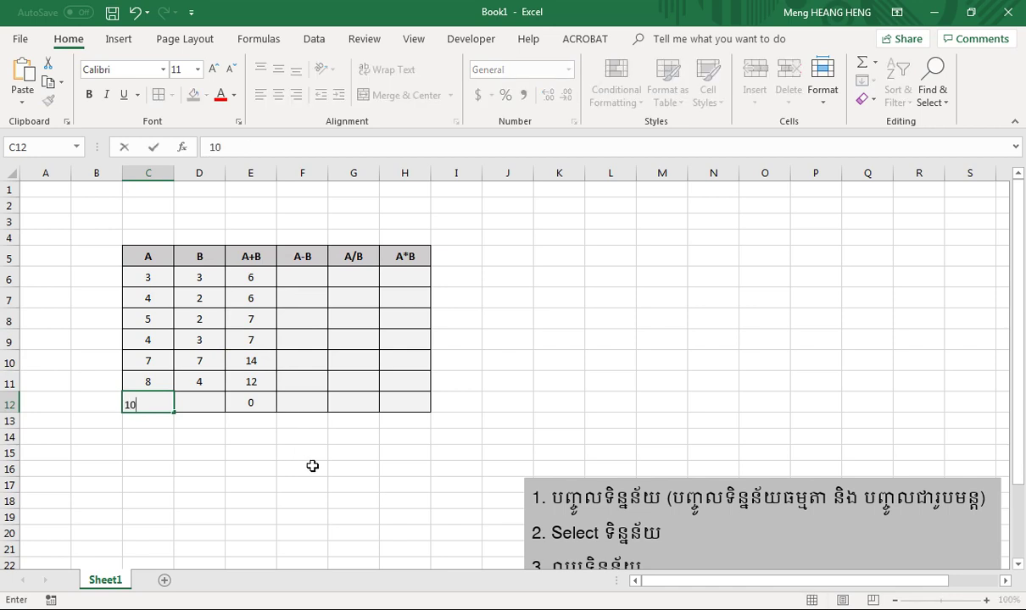
key("Return")
key("Right")
key("Up")
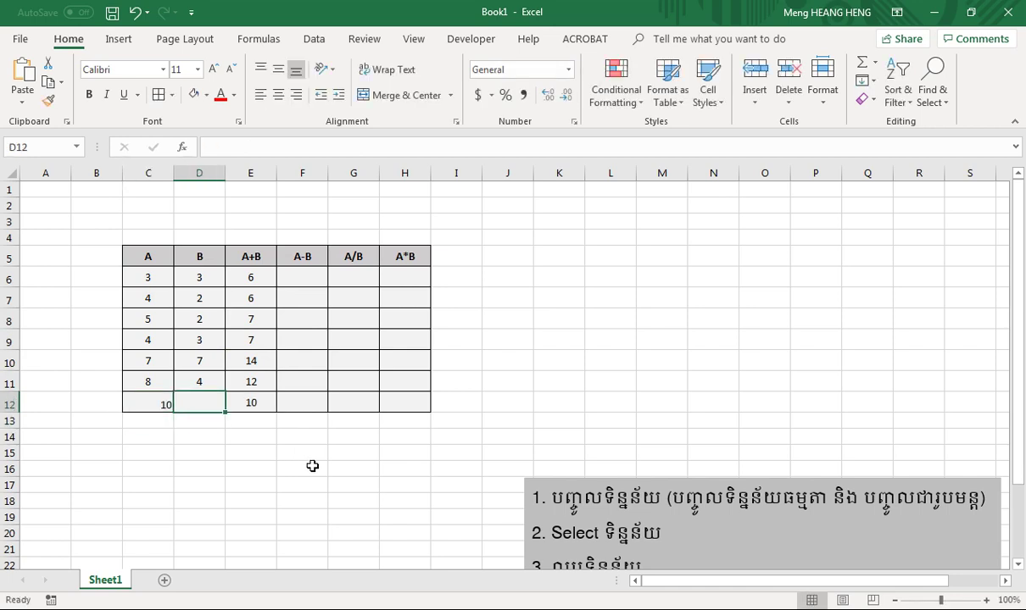
type("2")
key("Return")
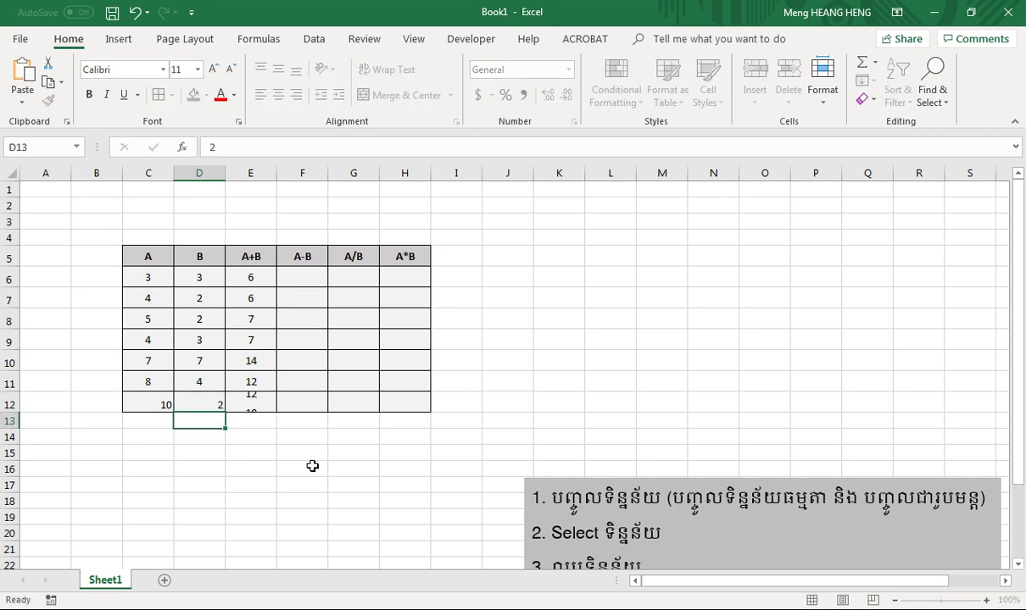
left_click(252, 405)
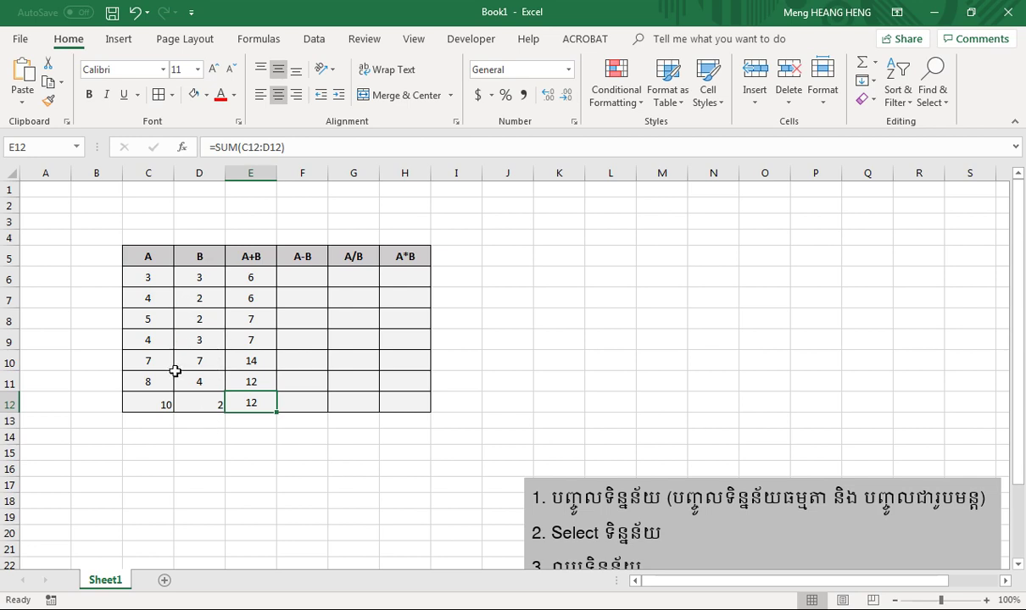
Centre the values in C12:D12 horizontally and vertically.
left_click_drag(163, 401, 193, 404)
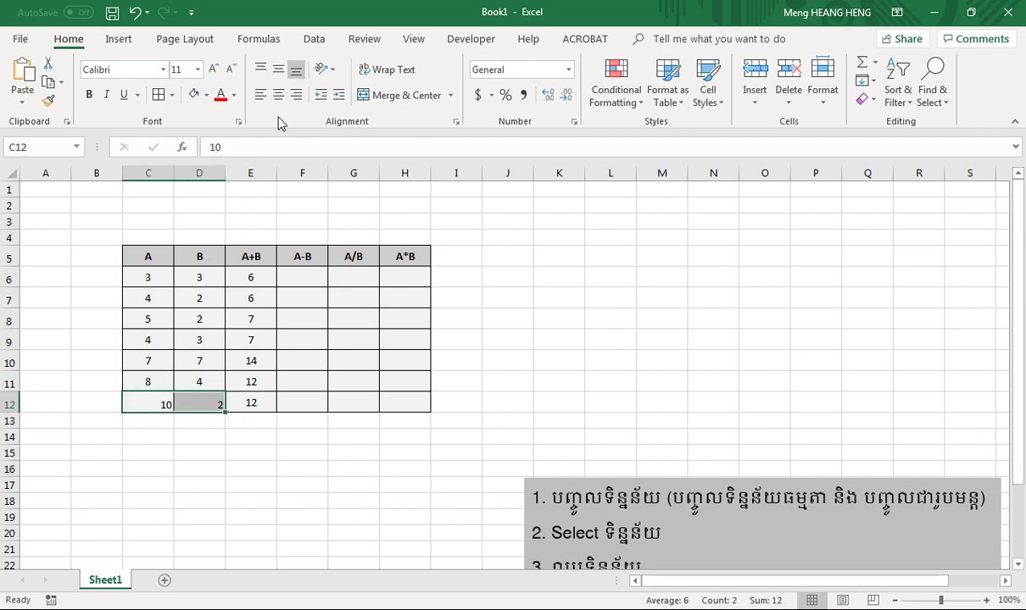
left_click(278, 68)
left_click(278, 94)
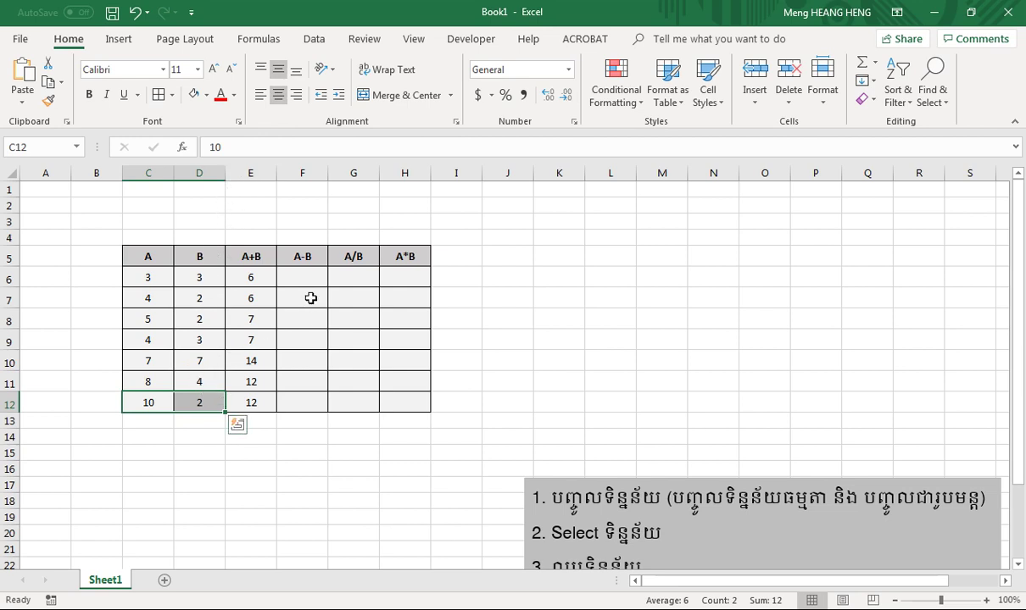
Enter the formula =C6-D6 in cell F6 under the A-B header and reselect that cell.
left_click(284, 273)
type("=")
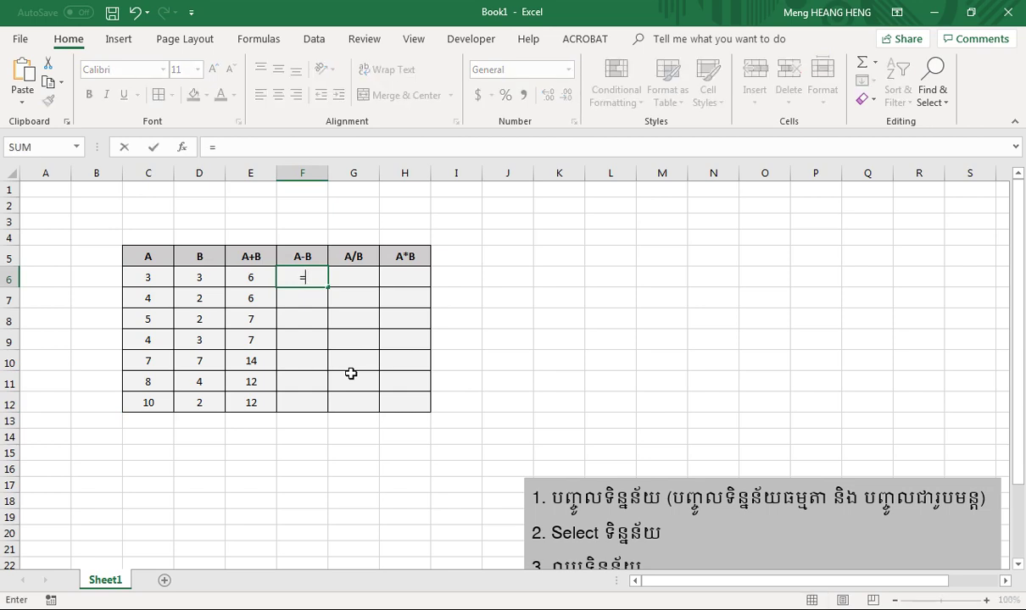
left_click(151, 279)
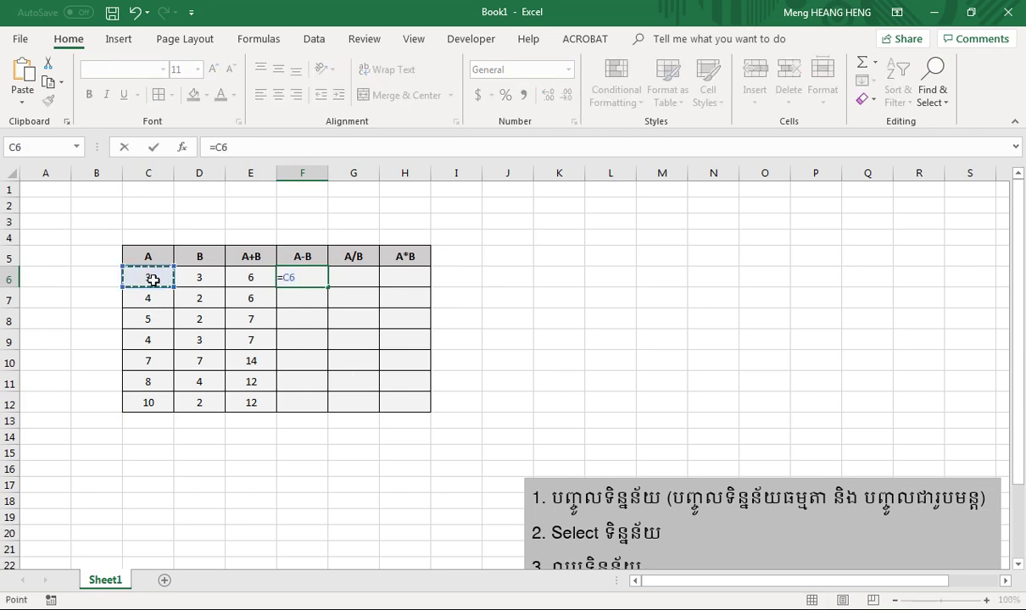
type("-")
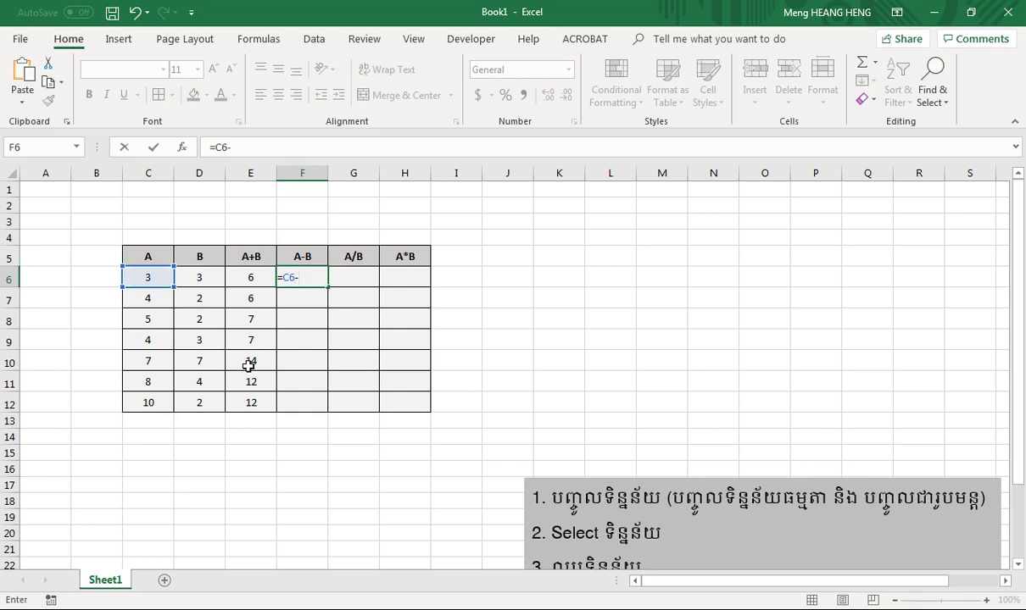
left_click(187, 272)
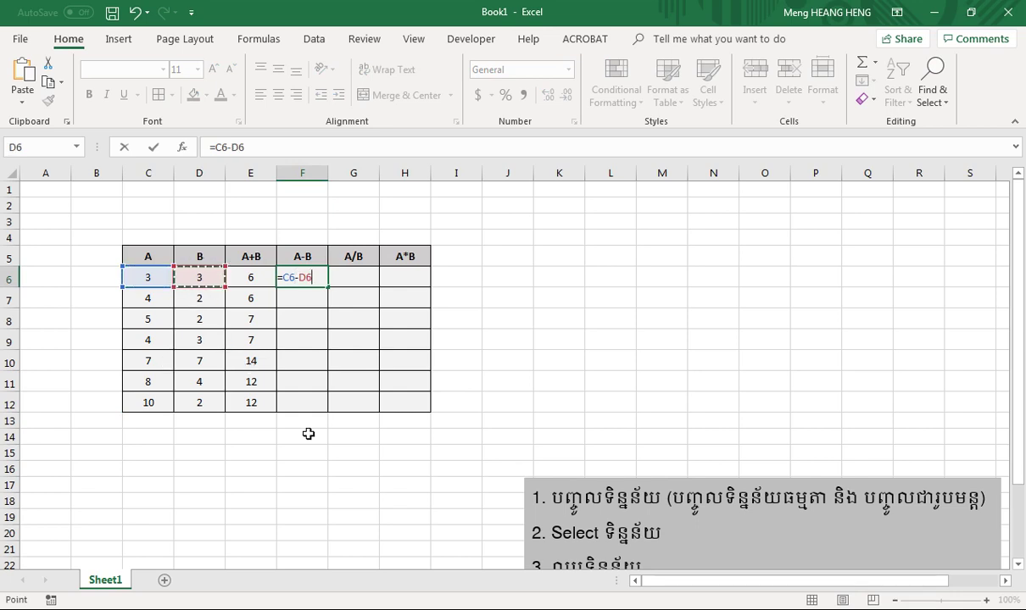
key("Return")
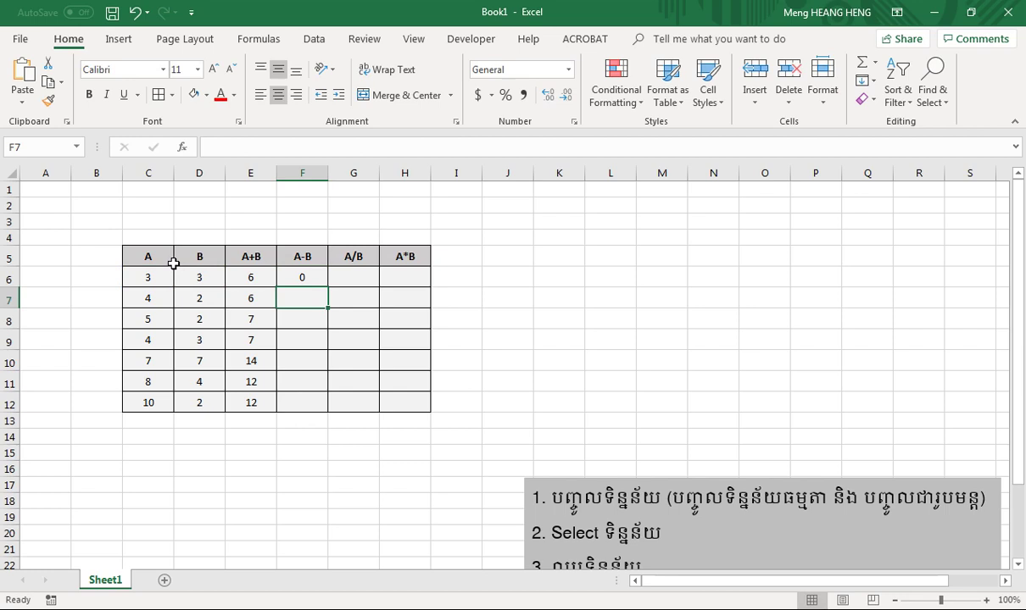
left_click(287, 278)
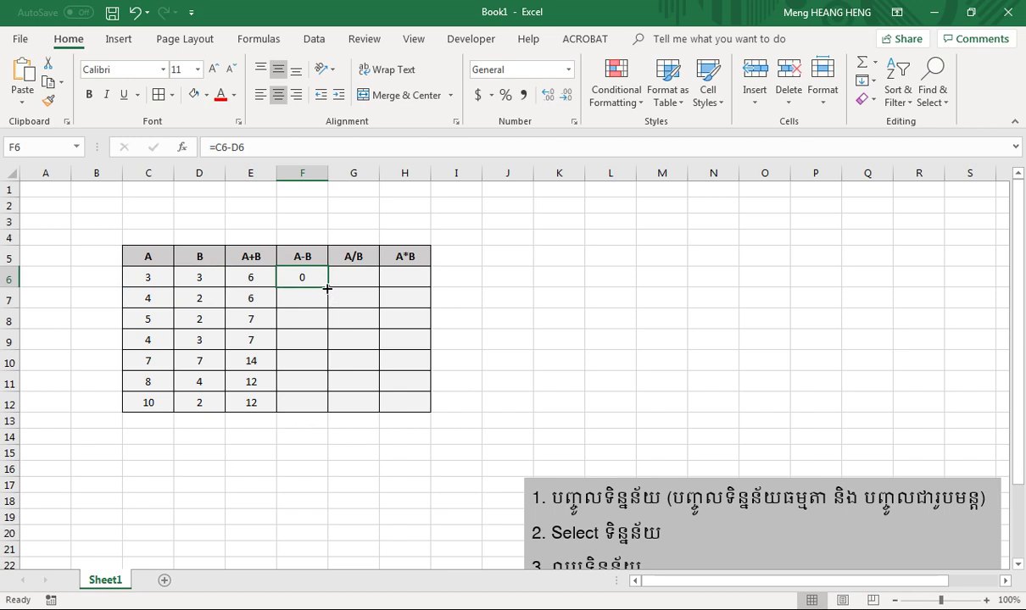
Fill the A-B formula from F6 down through F12.
left_click_drag(328, 287, 323, 406)
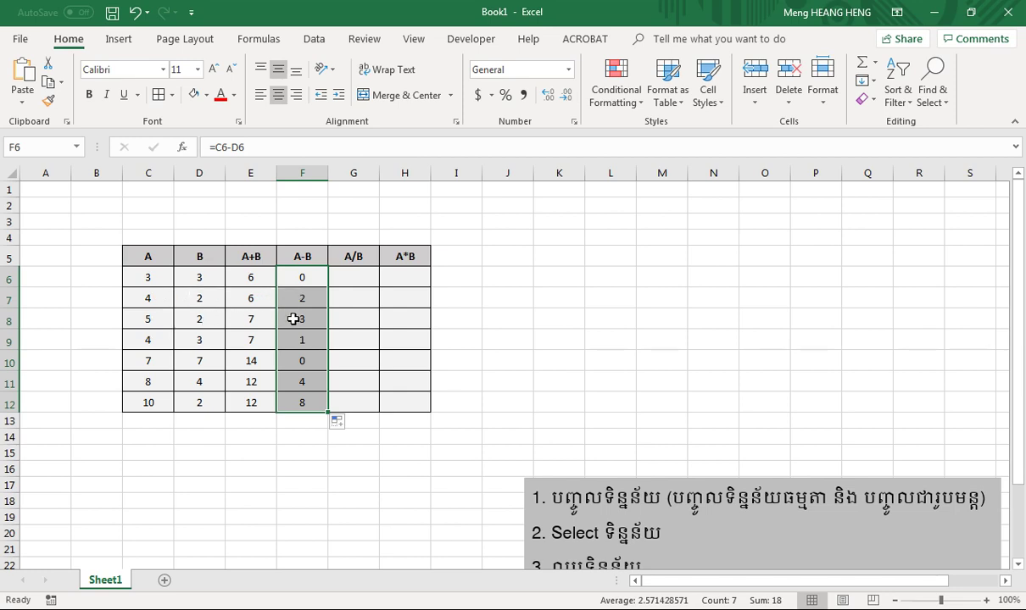
Enter the formula =C6/D6 in G6 under the A/B header and fill it down through G12.
left_click(348, 275)
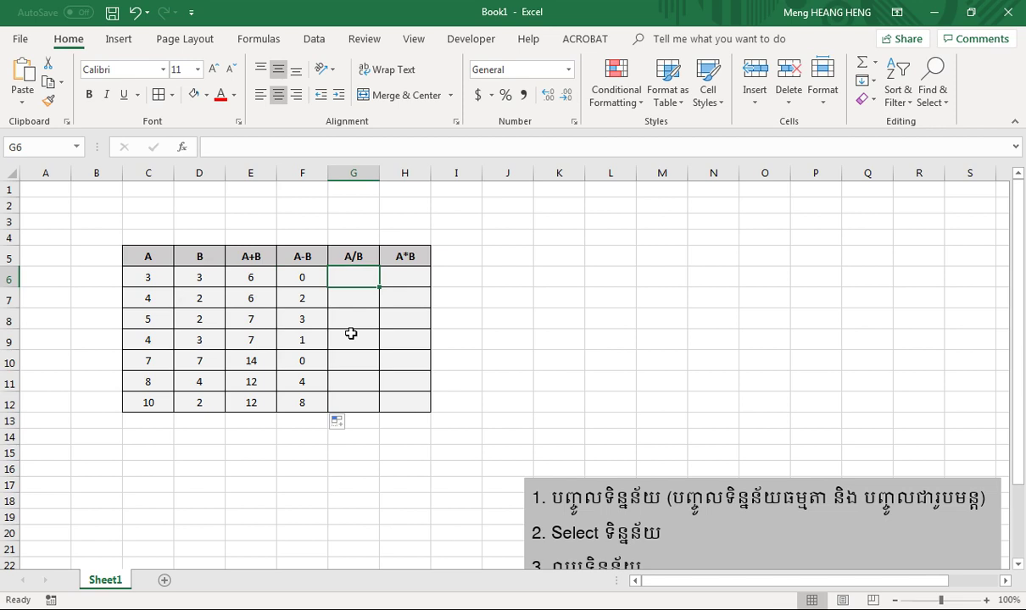
type("=")
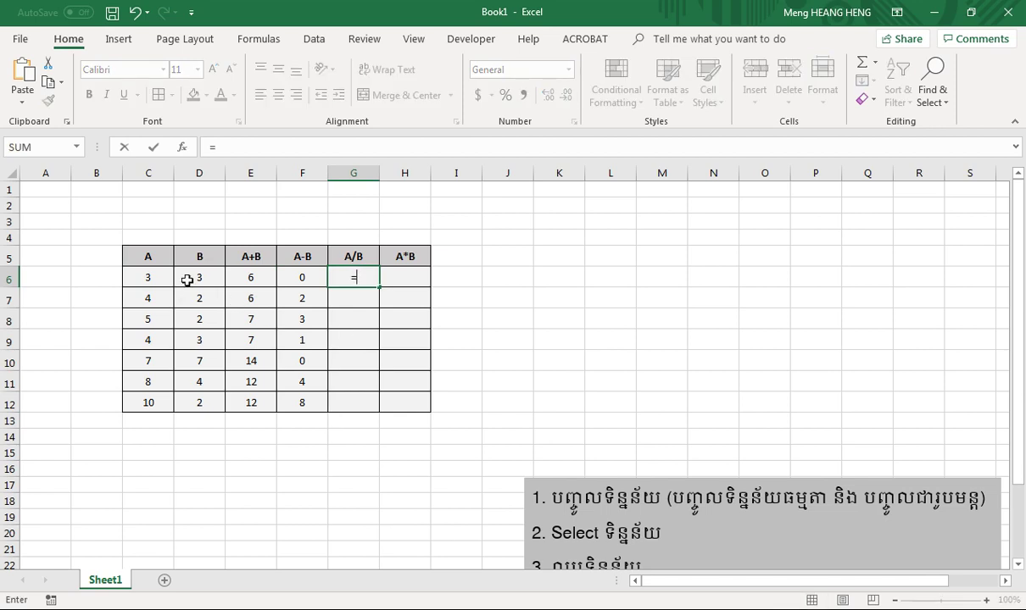
left_click(152, 278)
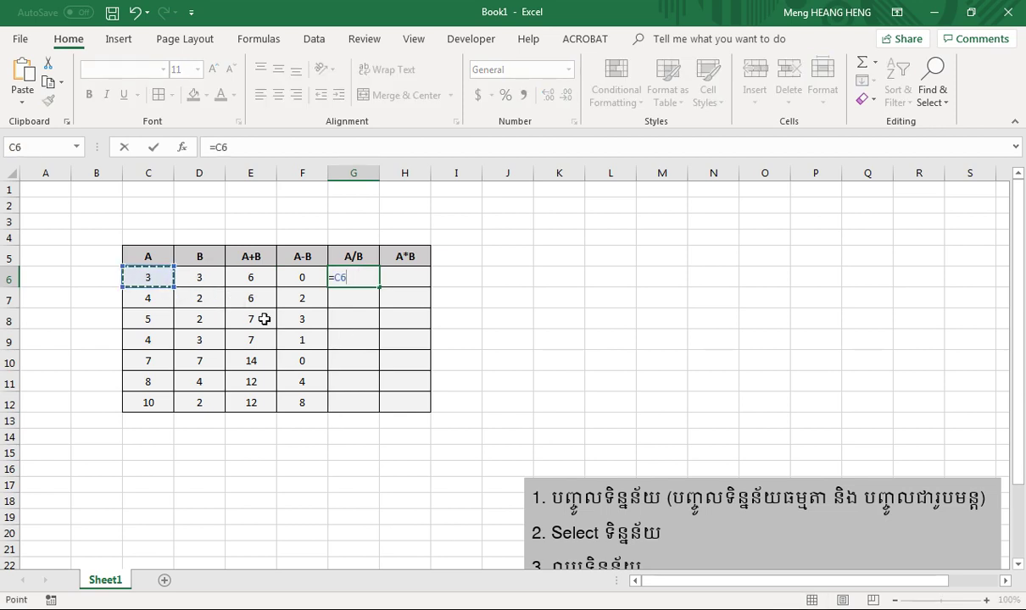
type("/")
left_click(202, 273)
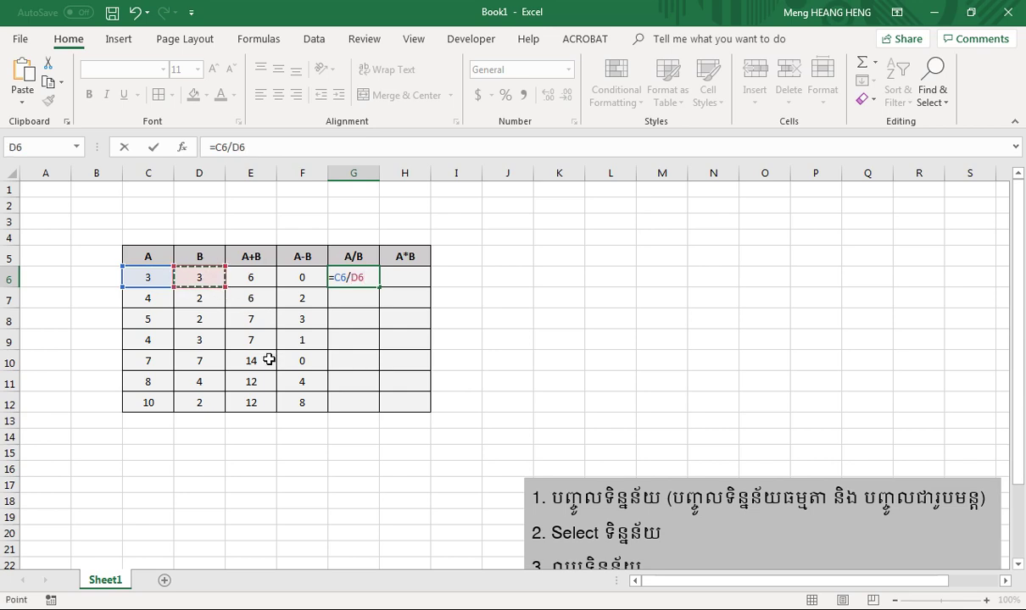
key("Return")
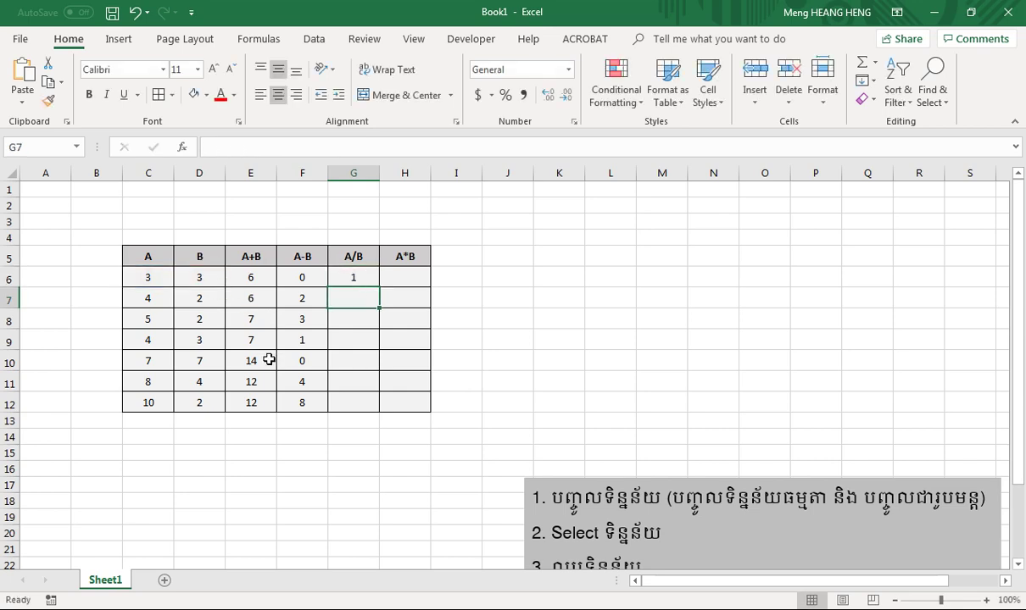
left_click(347, 273)
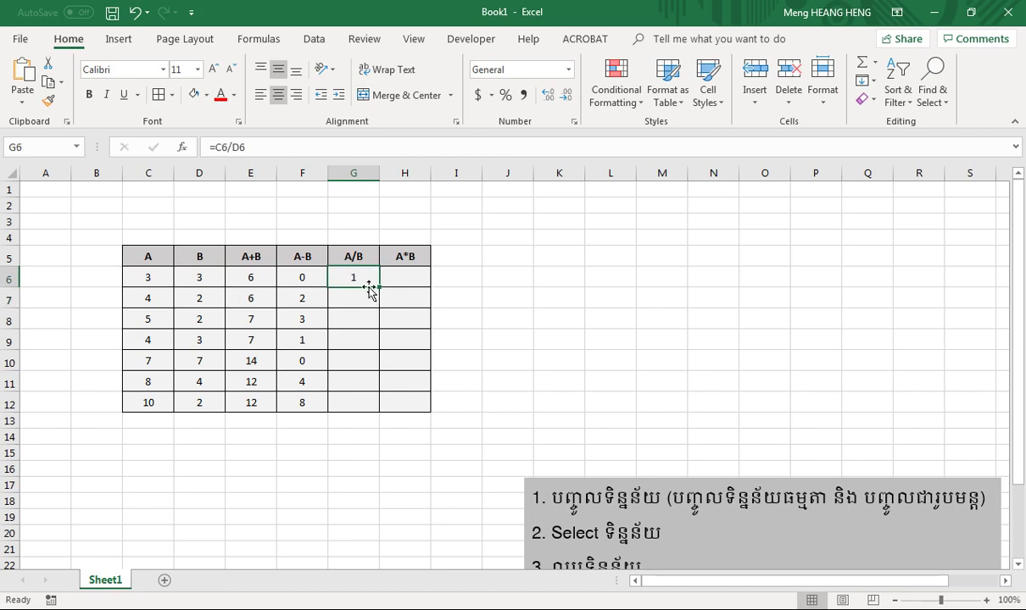
left_click_drag(378, 288, 373, 403)
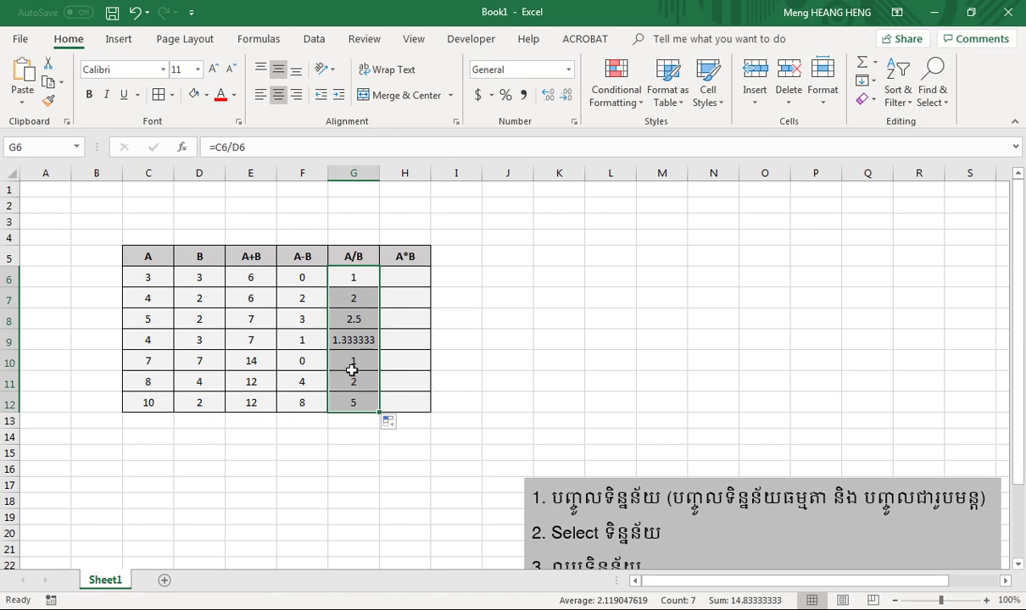
Enter the formula =C6*D6 in H6 under the A*B header and fill it down through H12.
left_click(402, 278)
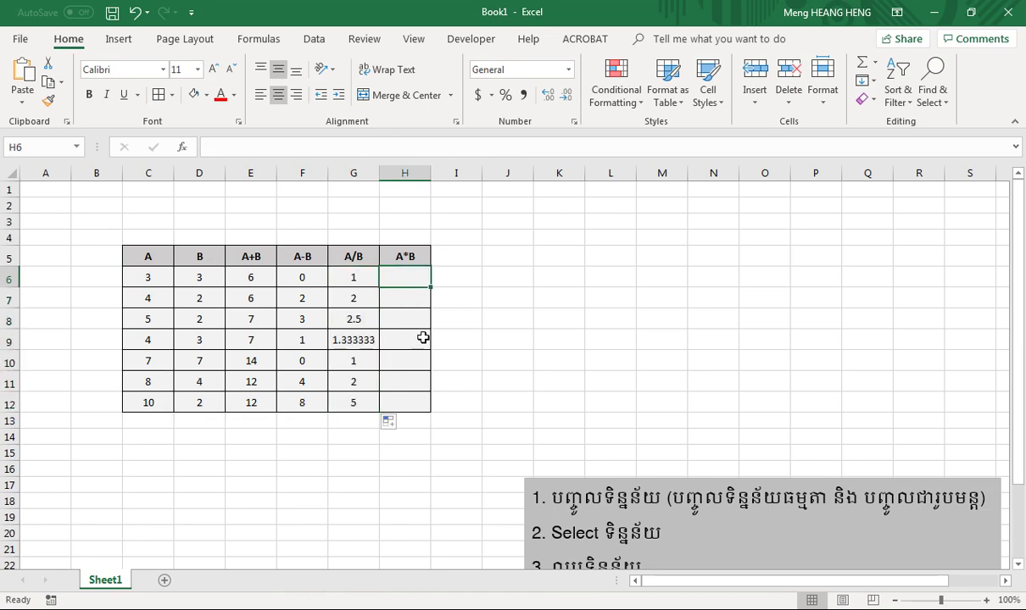
type("=")
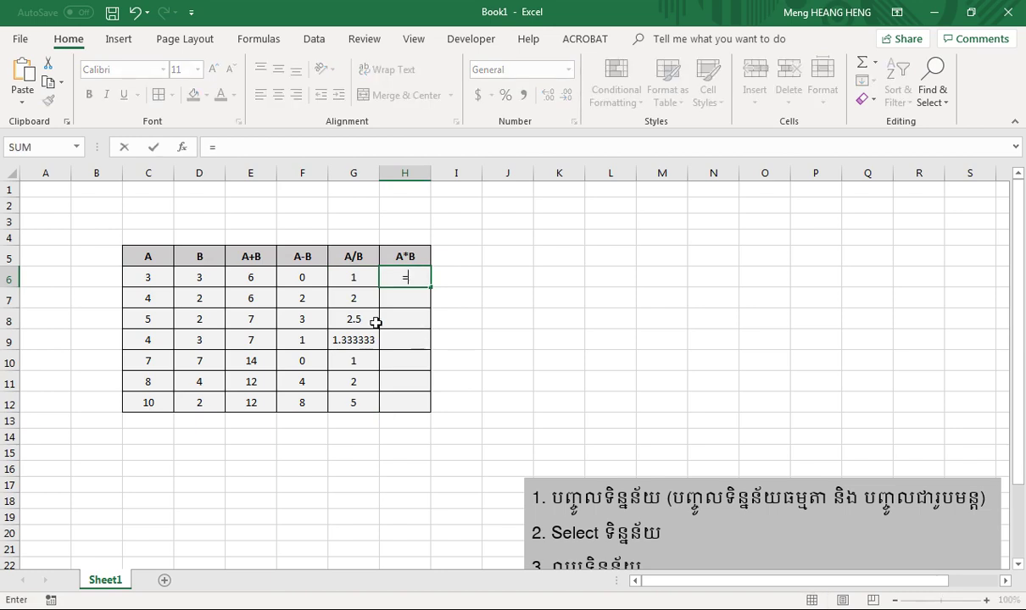
left_click(134, 270)
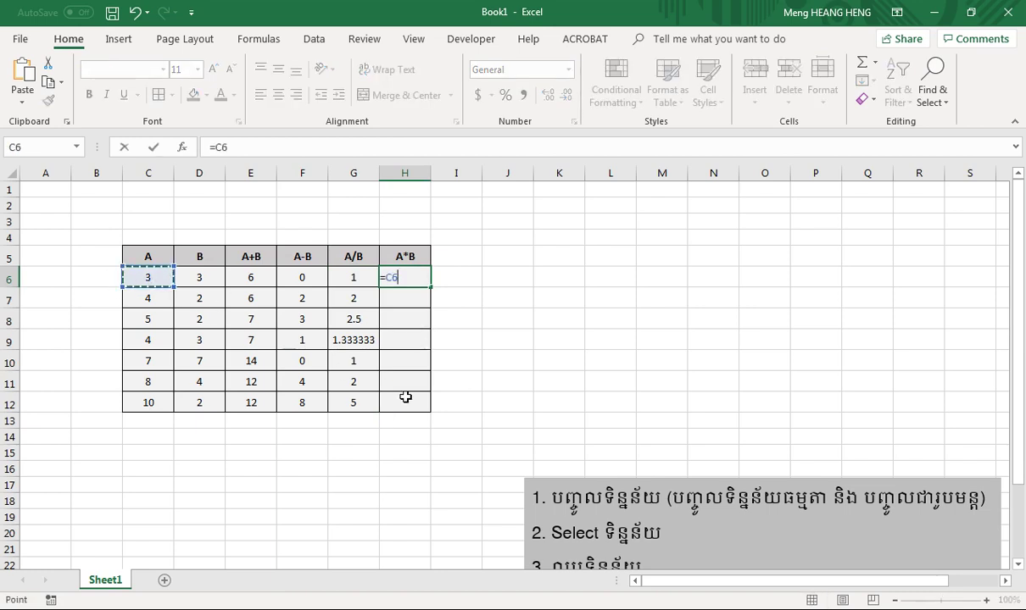
type("*")
left_click(203, 276)
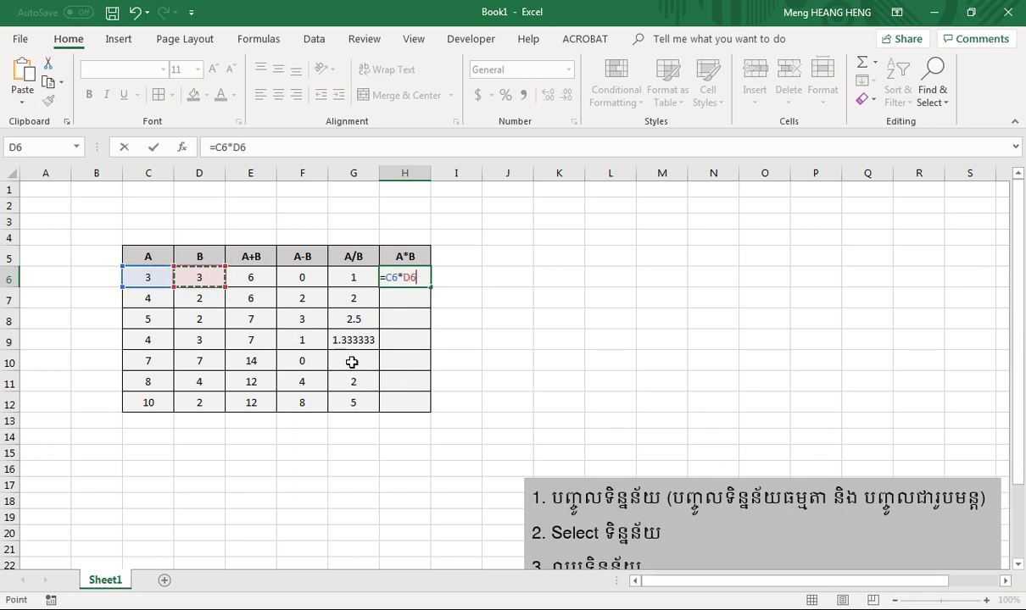
key("Return")
left_click(421, 276)
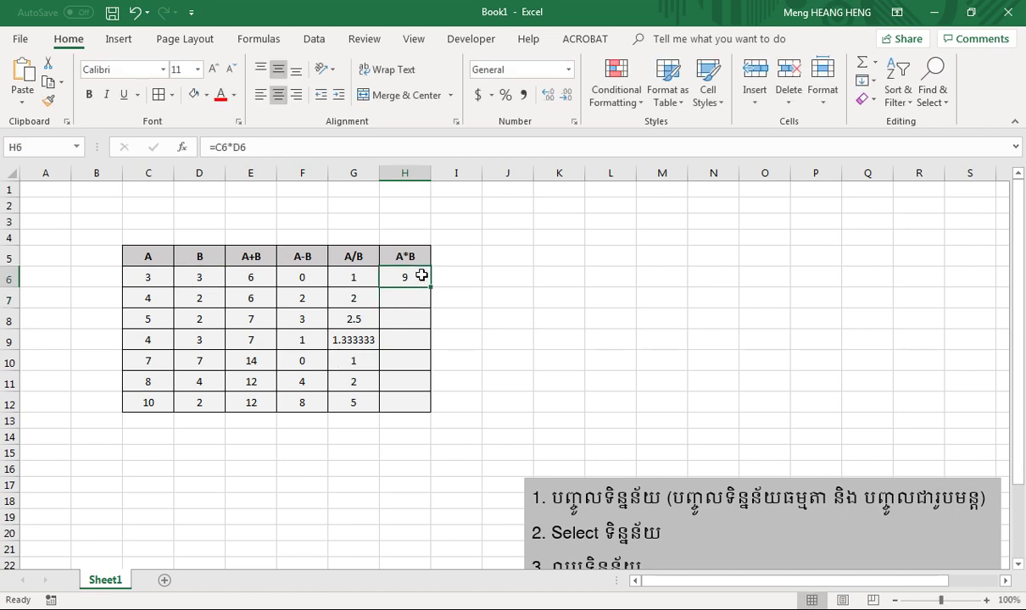
left_click_drag(429, 285, 433, 409)
left_click(505, 374)
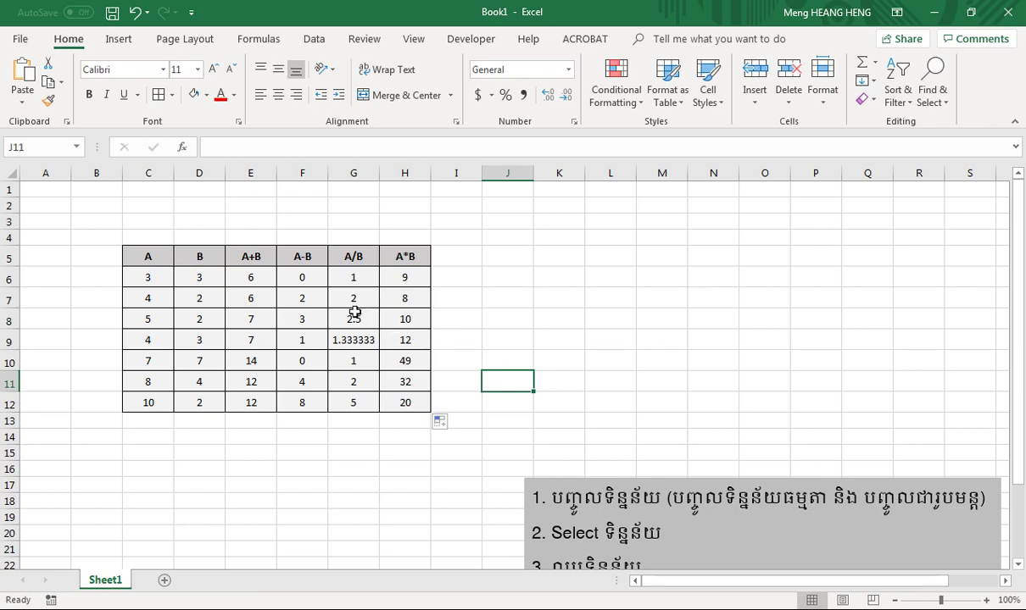
Change the A value in cell C7 to 8.
left_click(145, 297)
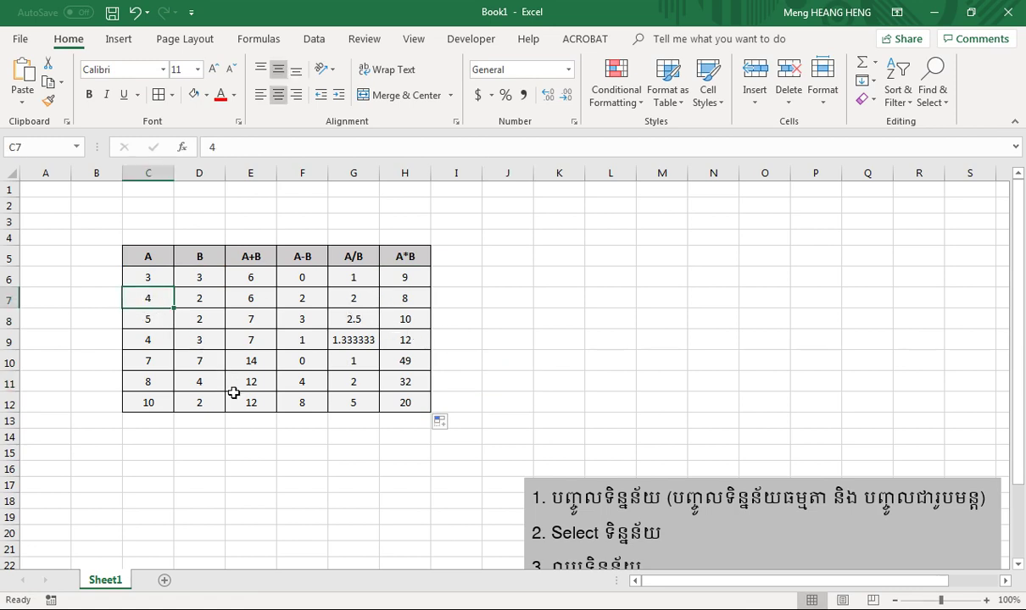
type("8")
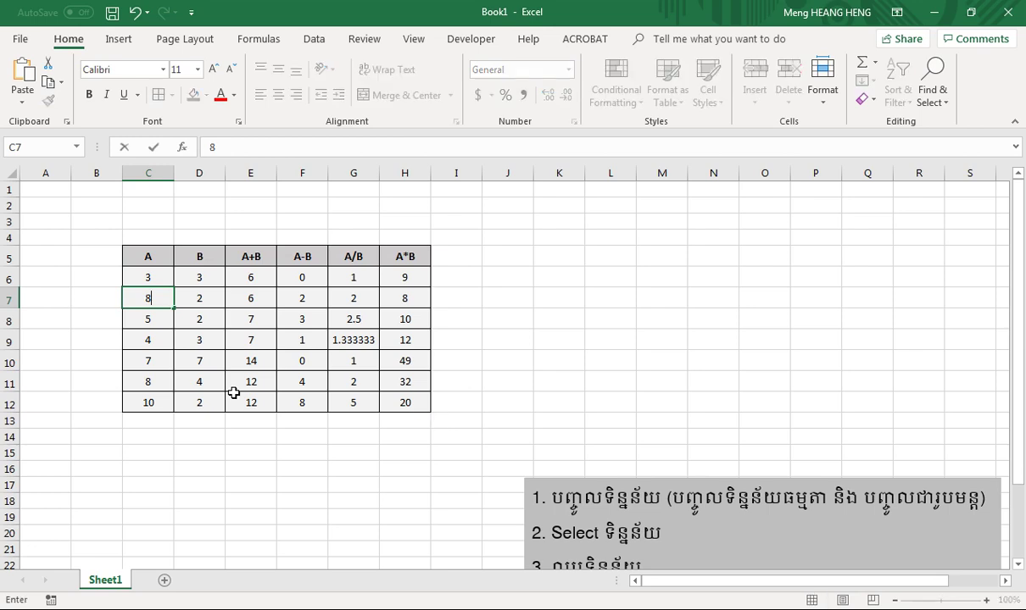
key("Return")
Examine the recalculated formulas in E7:H7 and the formula cells E8:H8 in the row below.
left_click(256, 297)
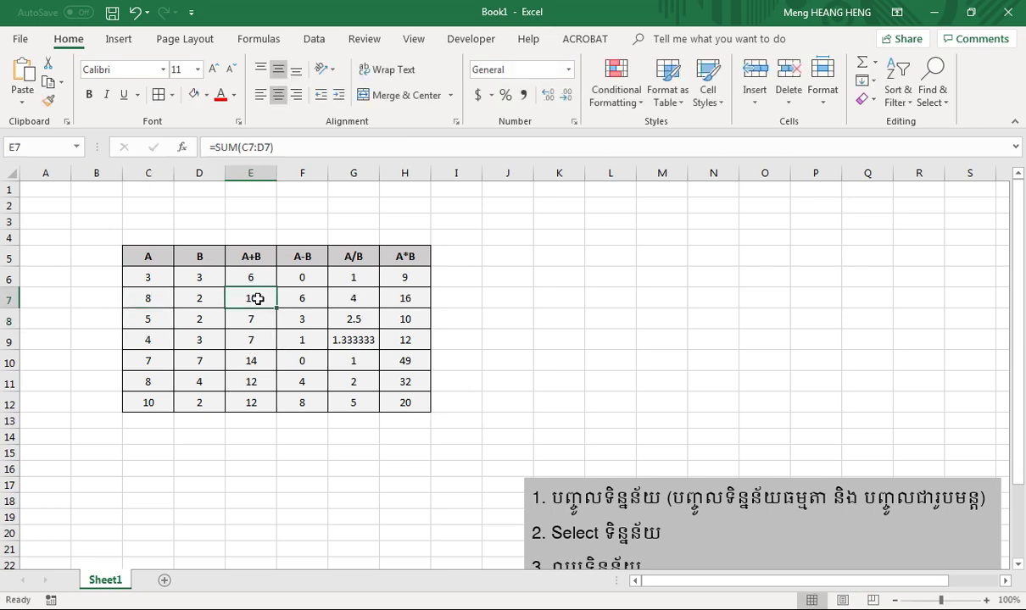
left_click(298, 297)
left_click(360, 298)
left_click(398, 298)
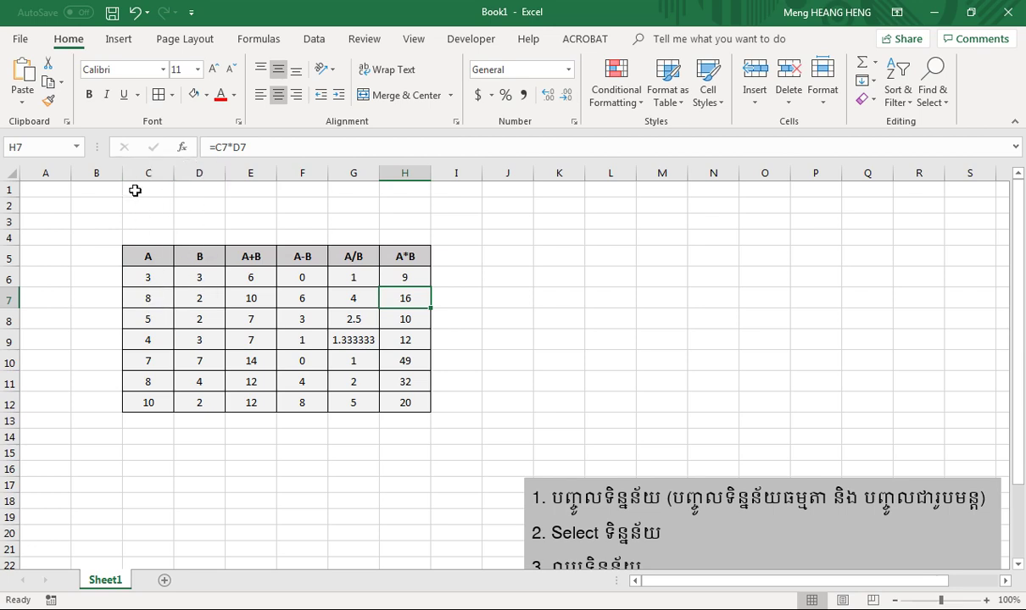
left_click(197, 278)
left_click_drag(237, 318, 403, 323)
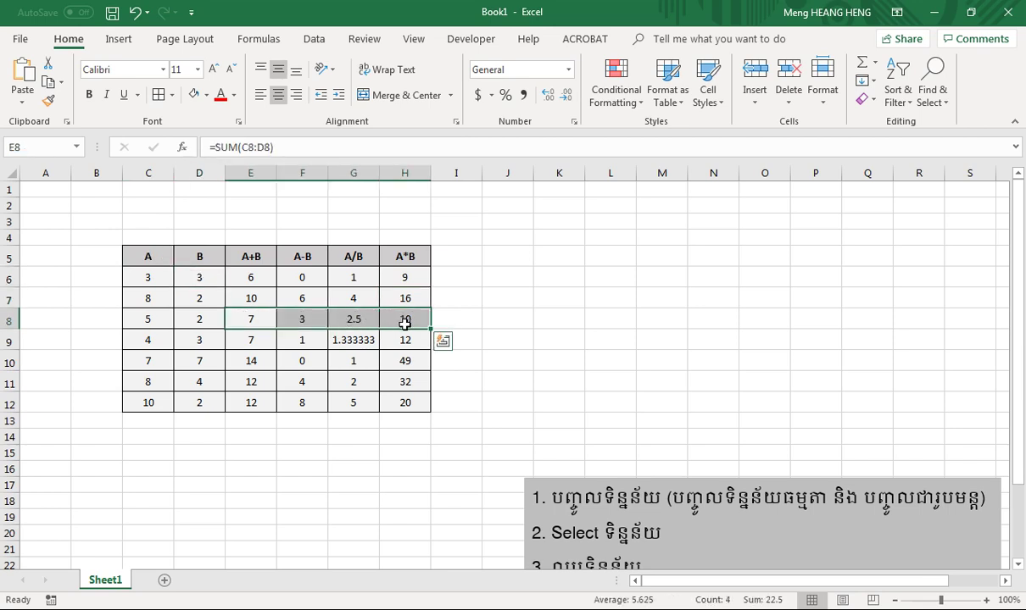
scroll(442, 455, "down", 1)
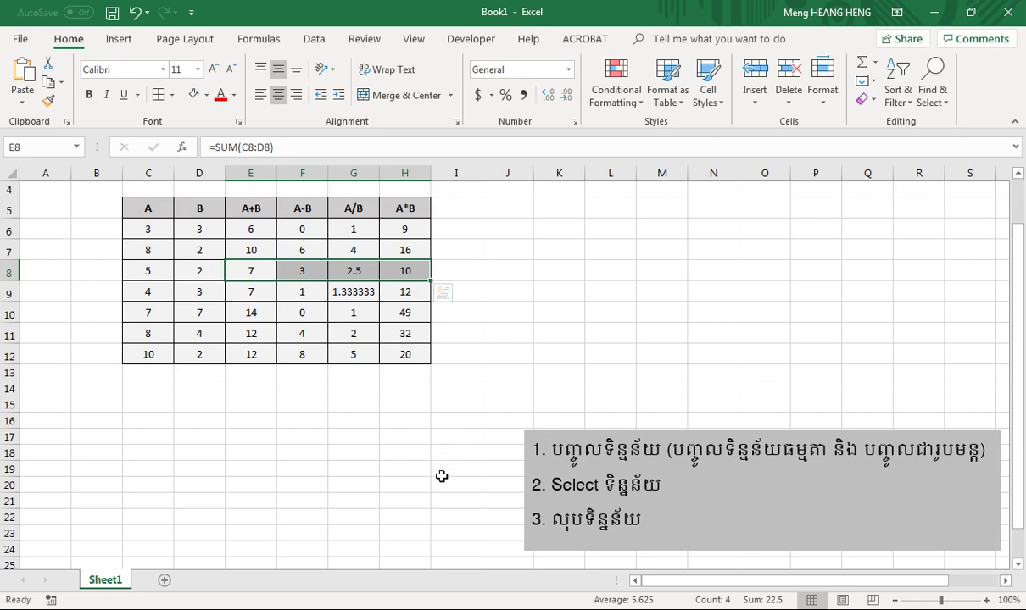
left_click(405, 435)
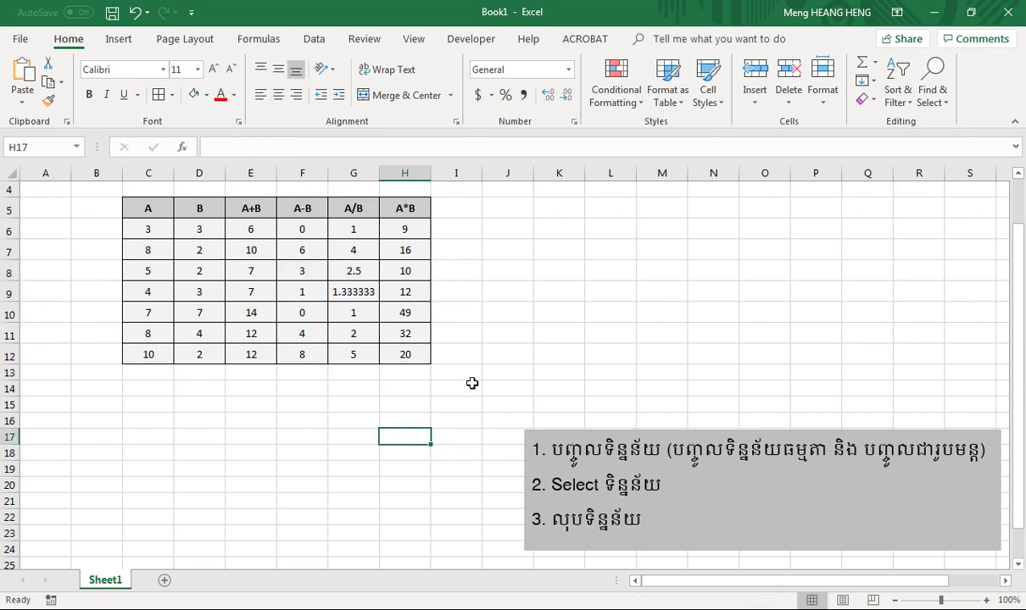
Copy the B value from cell D10 and paste it into cell J9 outside the table.
left_click(192, 312)
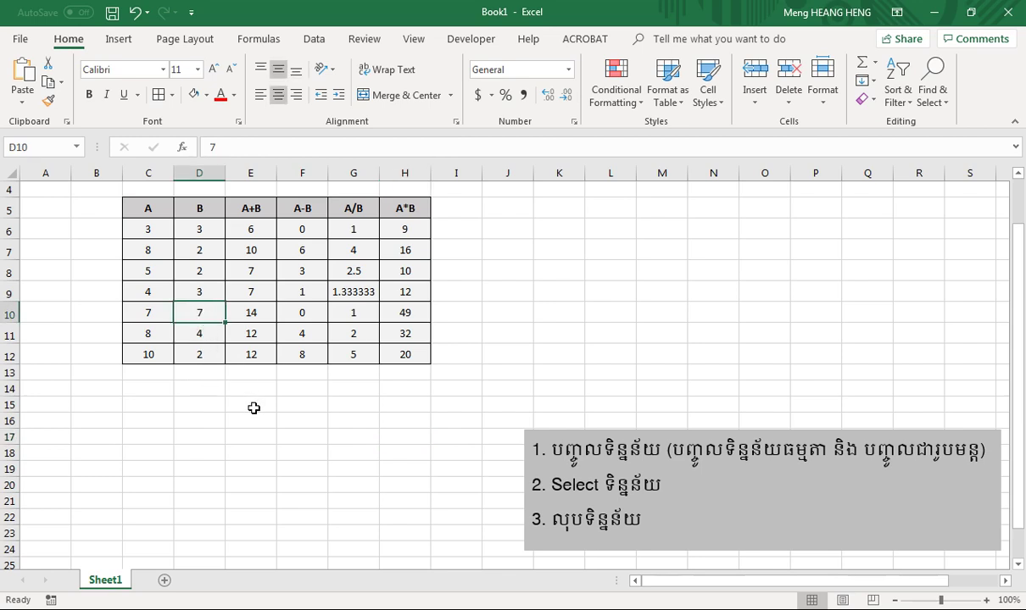
key("ctrl+c")
left_click(521, 296)
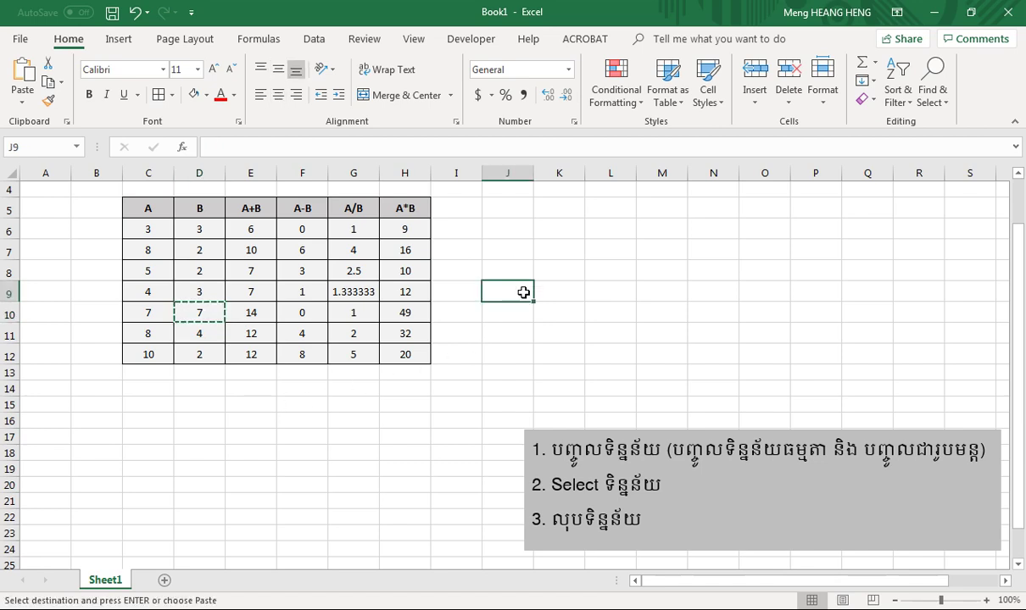
key("ctrl+v")
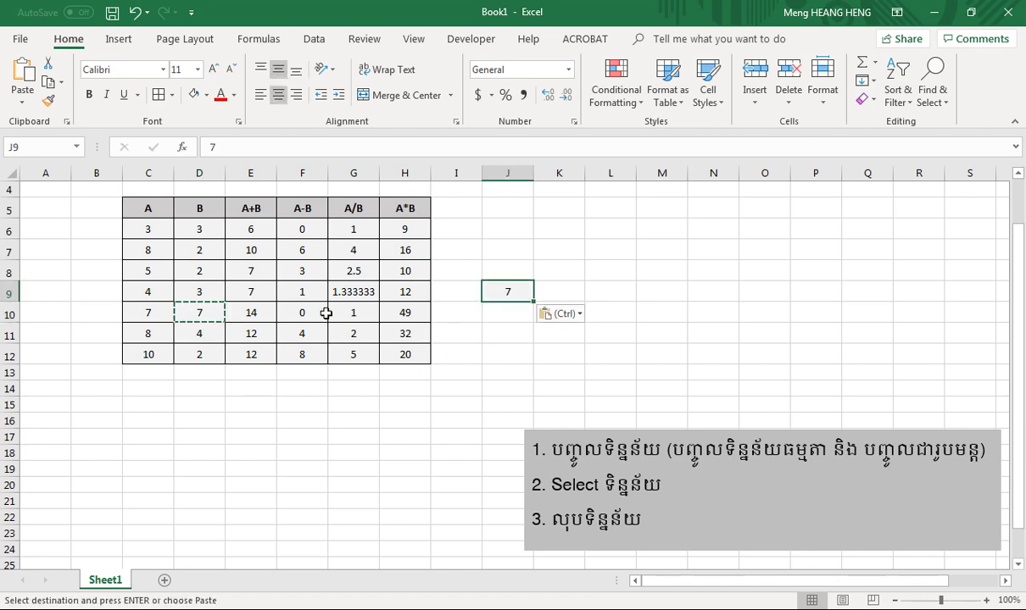
Copy the A-B formula cell F8 and paste it into cell L8 with the regular Paste option.
left_click(302, 275)
right_click(305, 271)
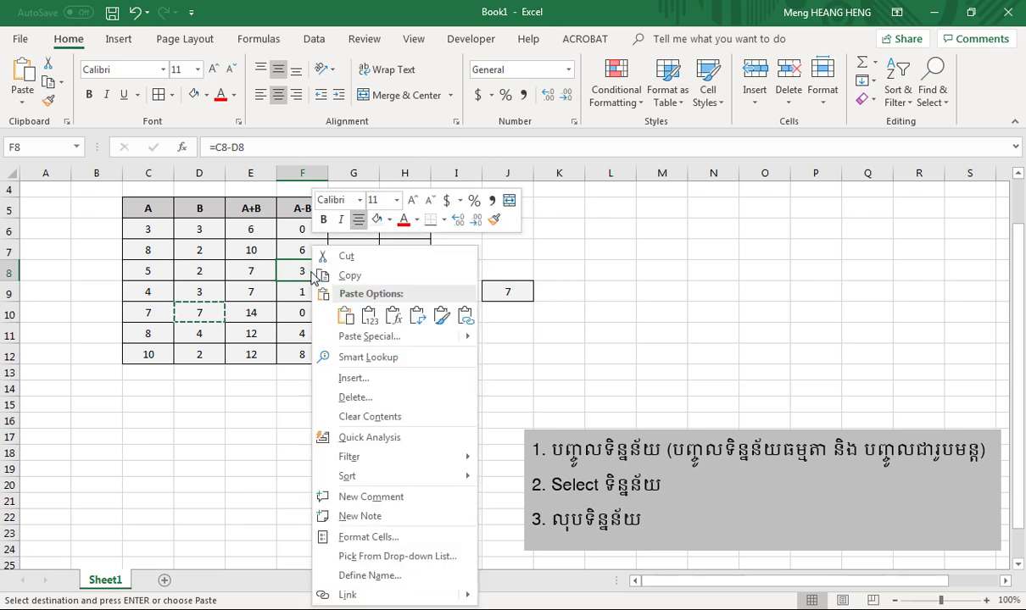
left_click(344, 274)
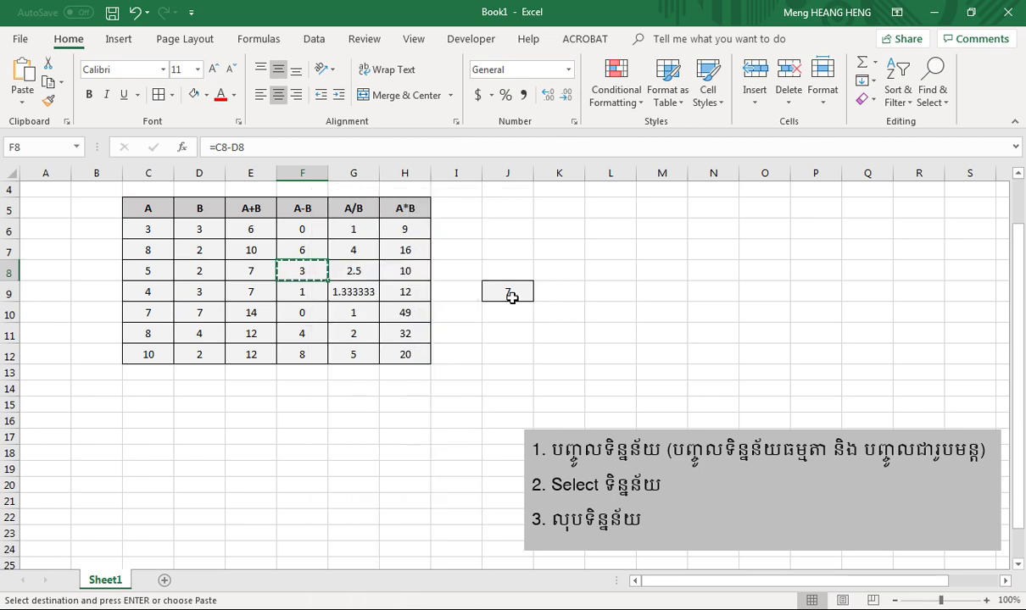
left_click(607, 266)
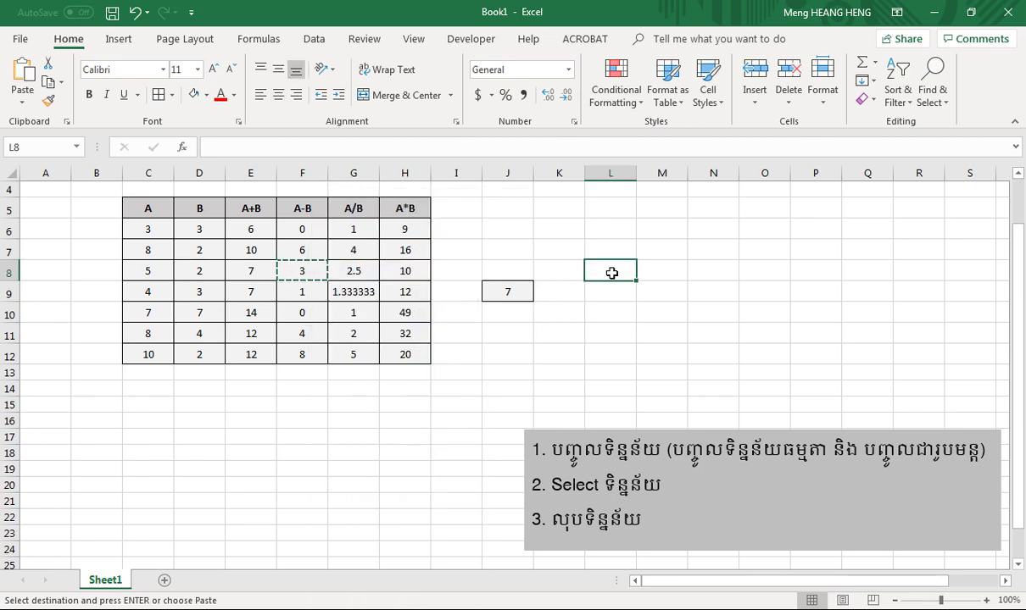
right_click(609, 269)
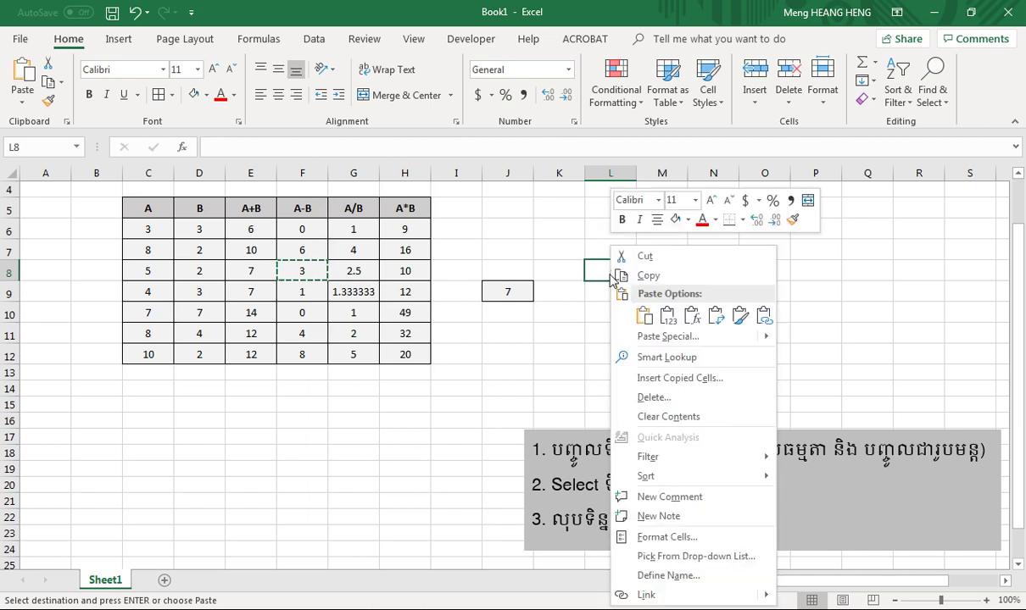
left_click(645, 316)
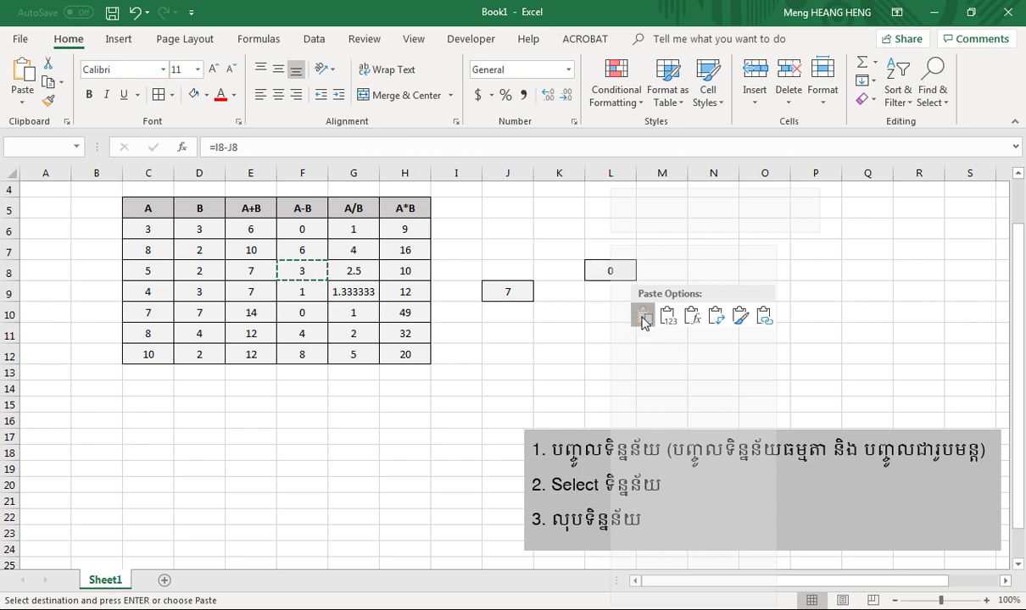
left_click(643, 318)
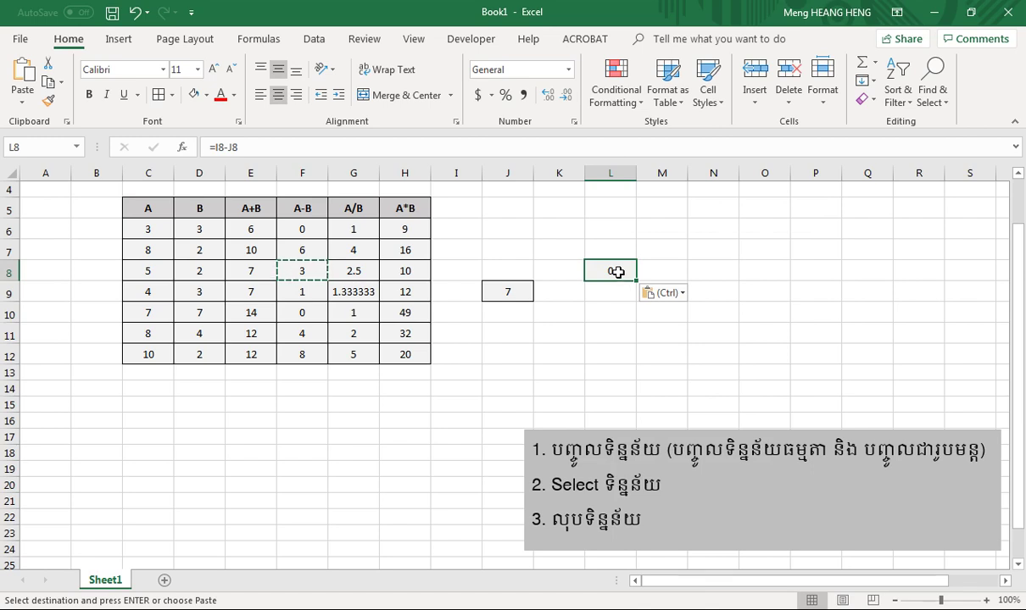
Examine the Paste Special options for cell L8, and leave the dialog without pasting.
right_click(620, 272)
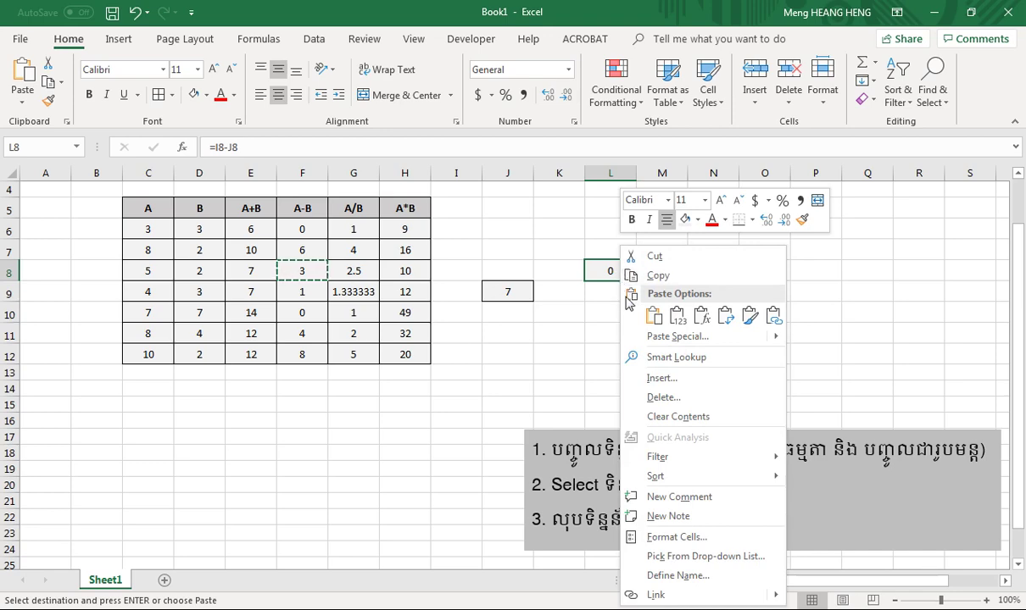
left_click(678, 337)
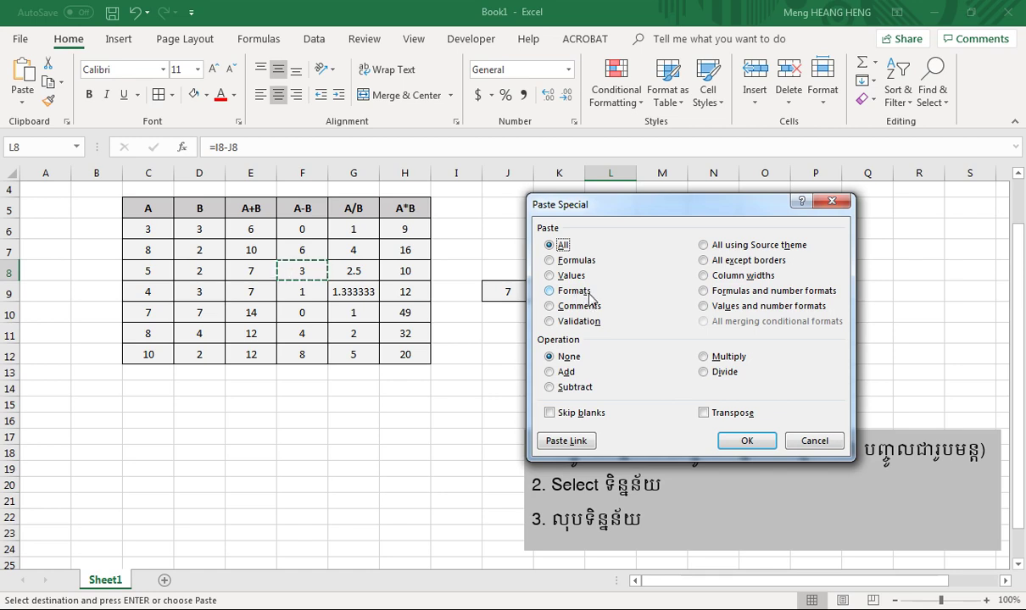
left_click(814, 441)
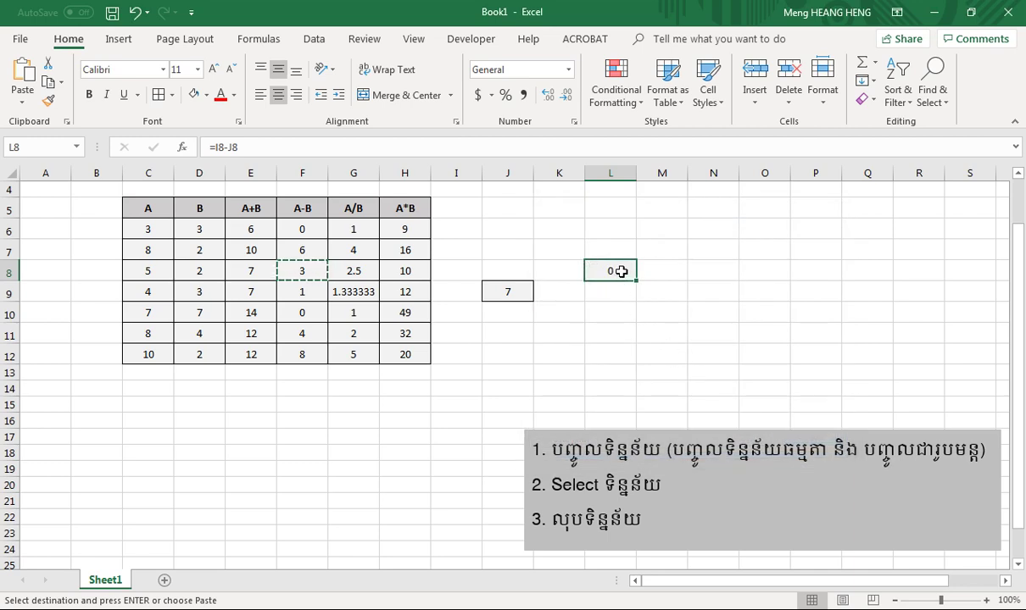
left_click(614, 312)
left_click(607, 271)
left_click_drag(148, 229, 395, 353)
left_click(259, 400)
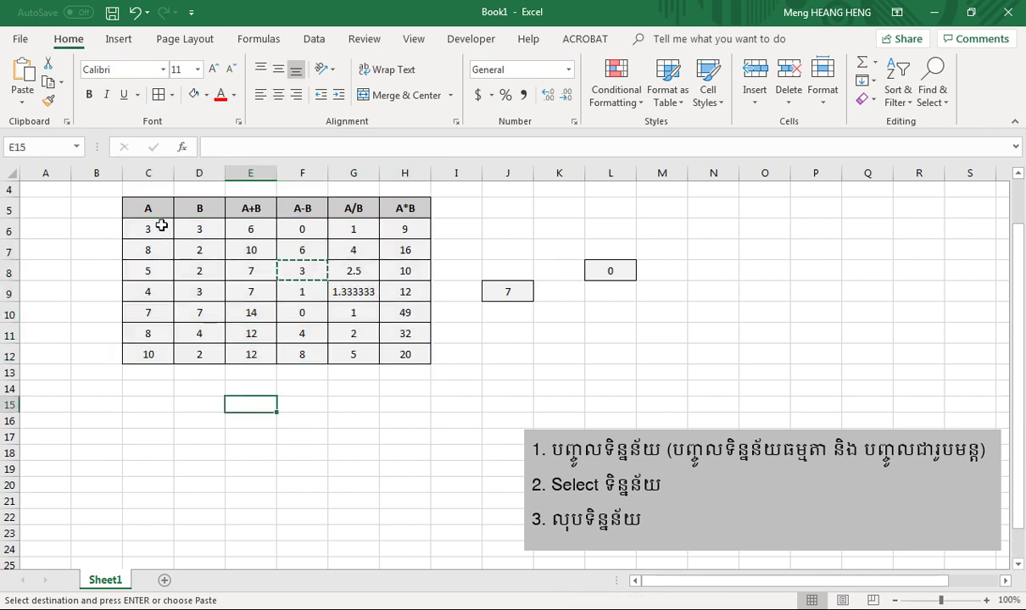
Cut the whole calculation table C5:H12, including its header row, and paste it starting at cell N5.
left_click_drag(148, 208, 400, 350)
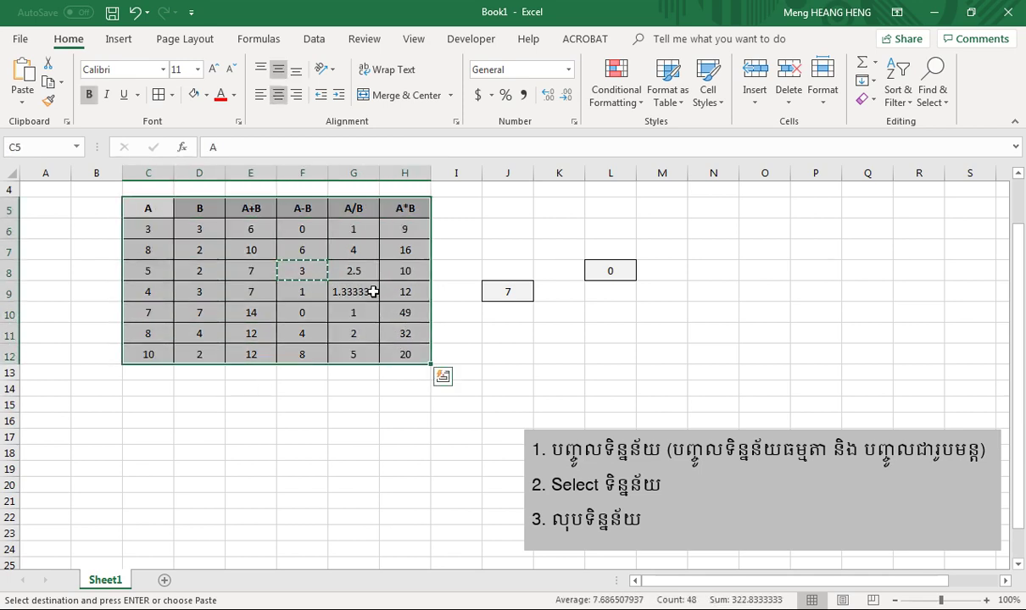
right_click(372, 268)
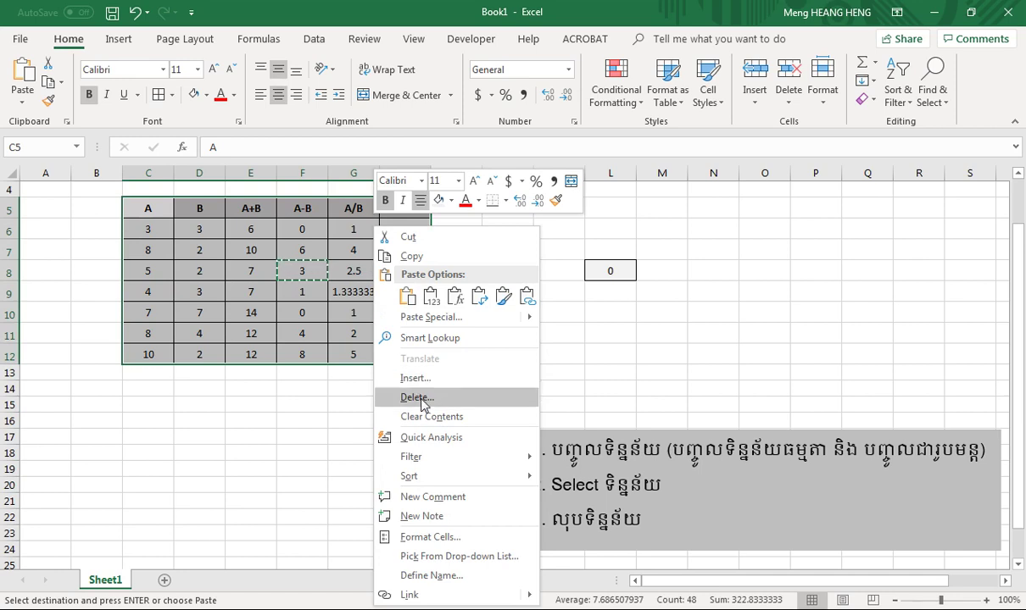
left_click(410, 240)
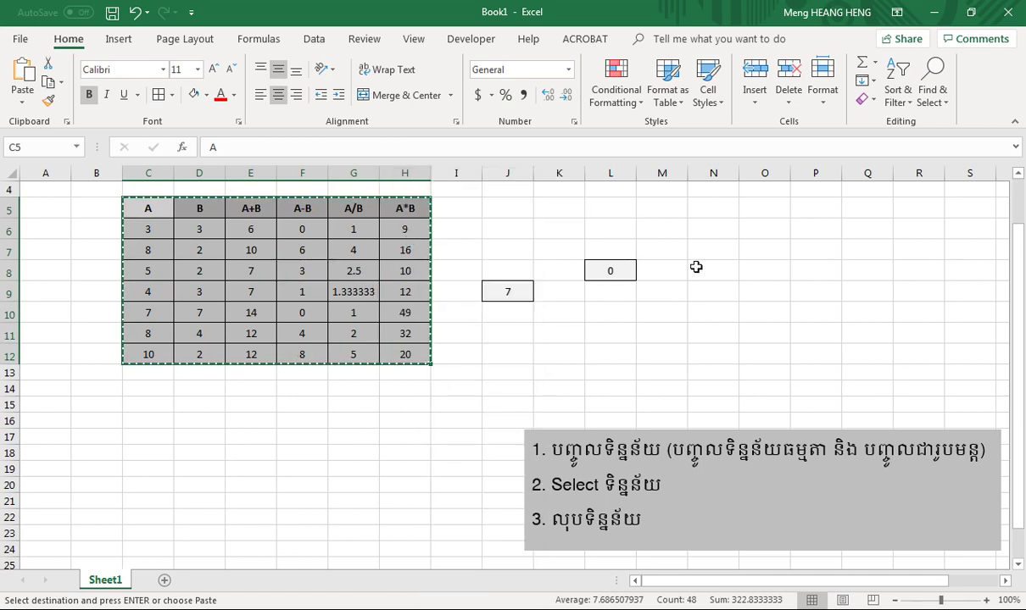
left_click(702, 208)
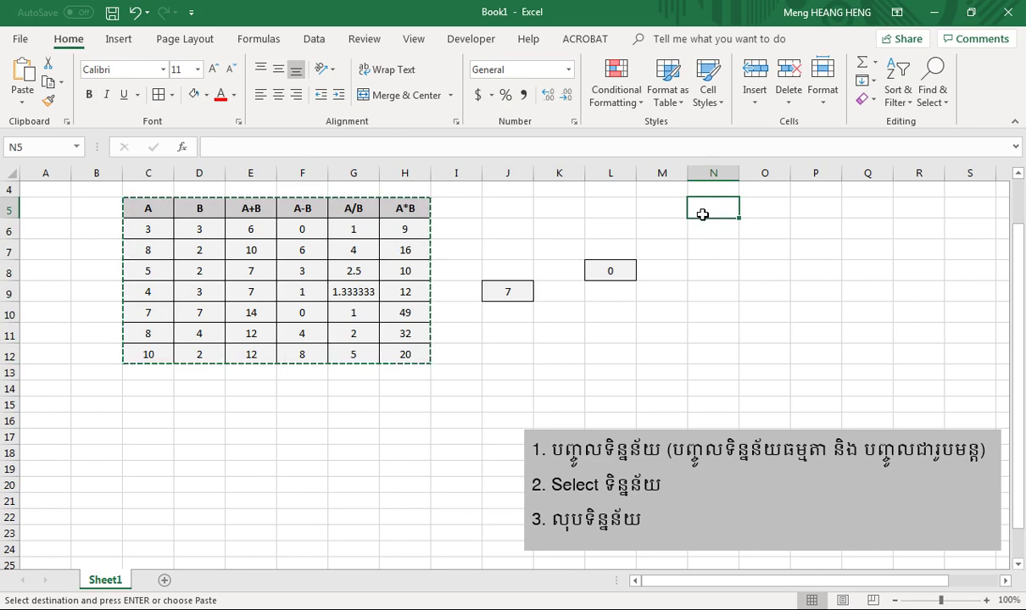
right_click(706, 211)
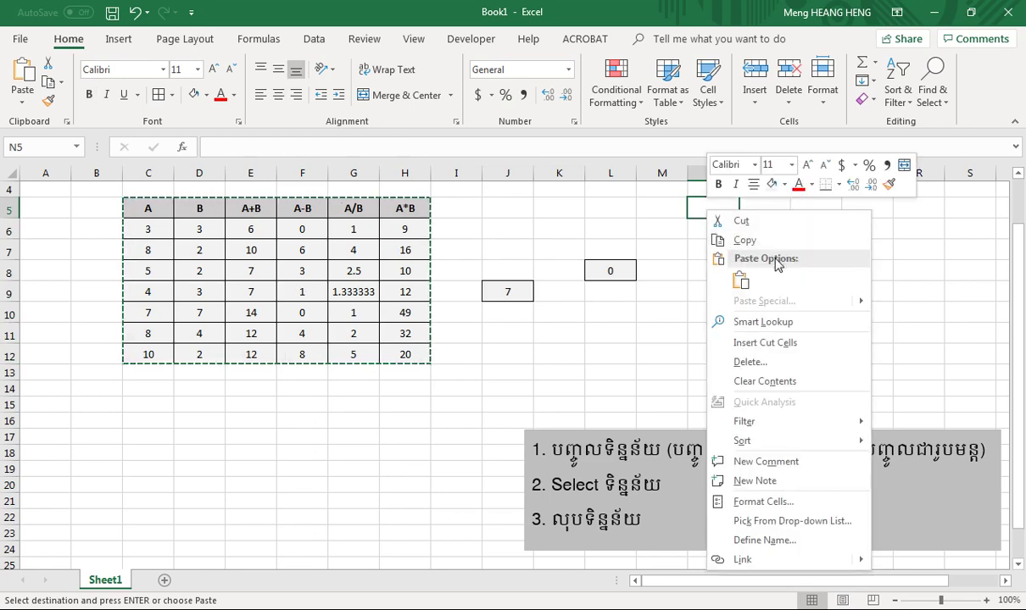
left_click(739, 280)
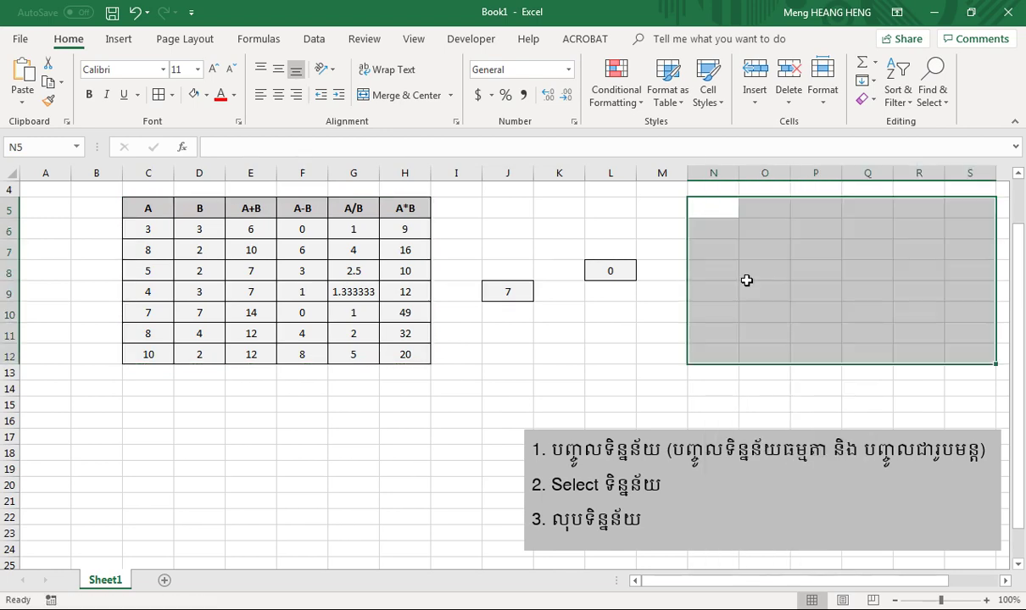
left_click(610, 373)
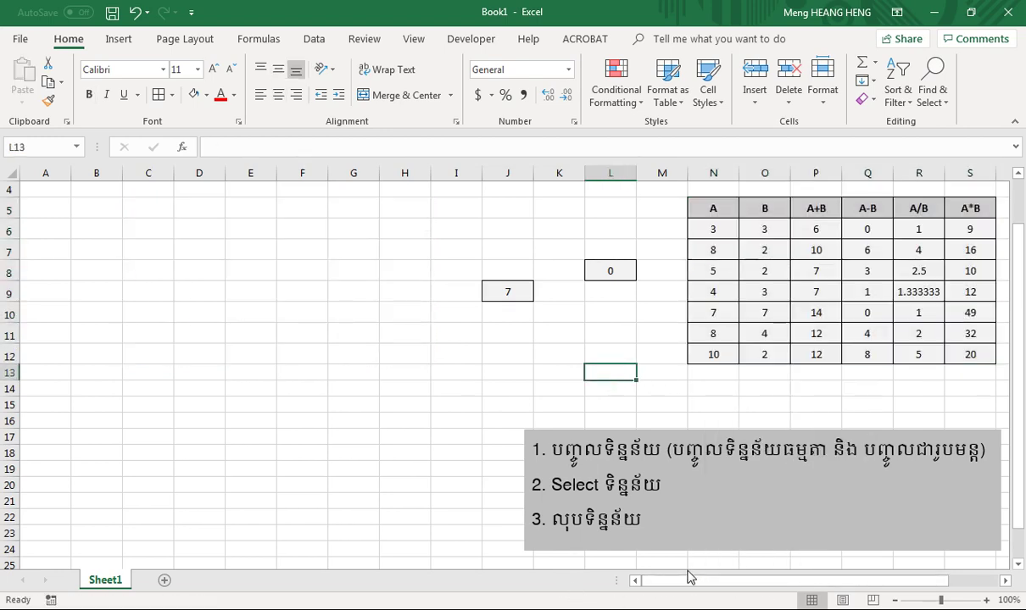
left_click_drag(689, 577, 737, 579)
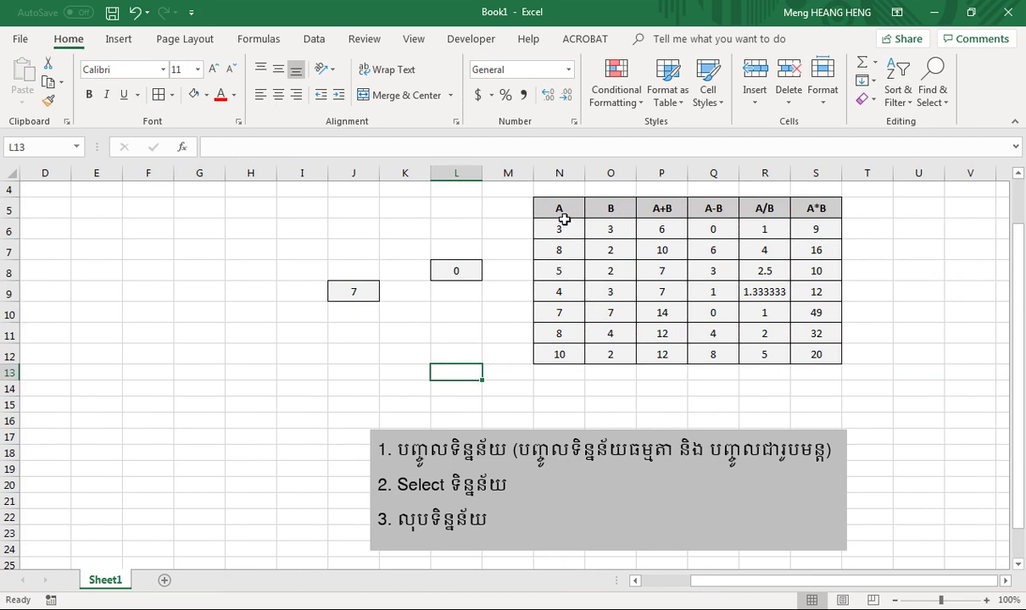
left_click_drag(563, 212, 685, 263)
left_click(911, 435)
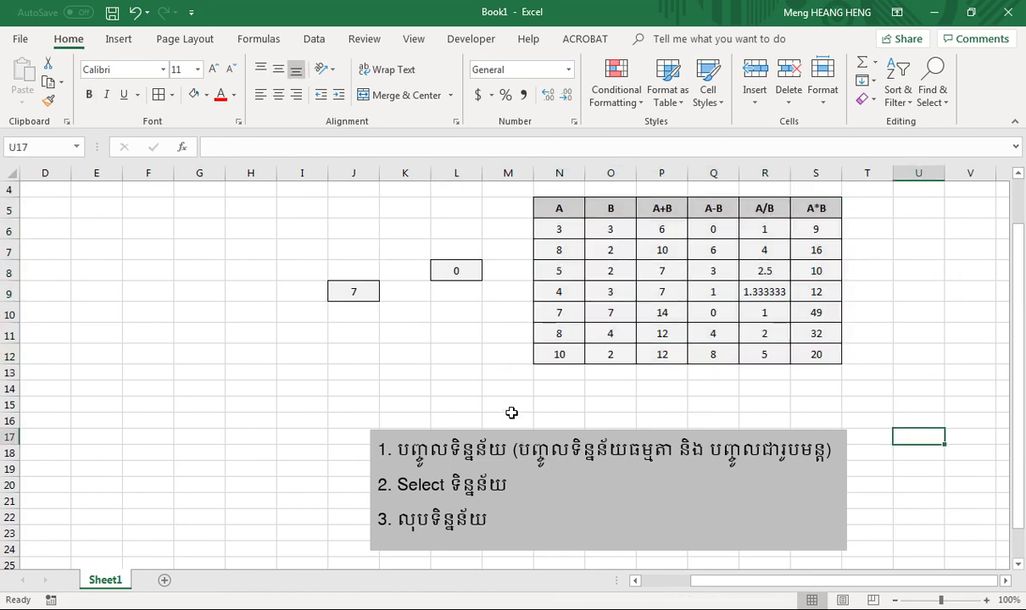
Fill cells G8:G17 with the sample text df, sdf, df, ds, f, sdf, sdf, fsd, f, sdf.
left_click(180, 266)
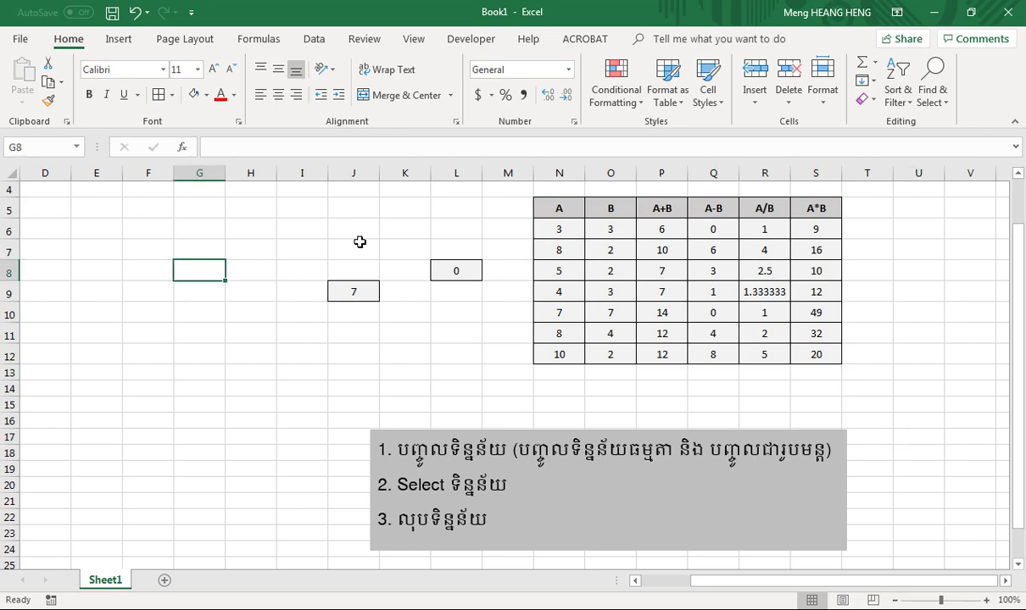
type("df sdf df ds f sdf sdf fs")
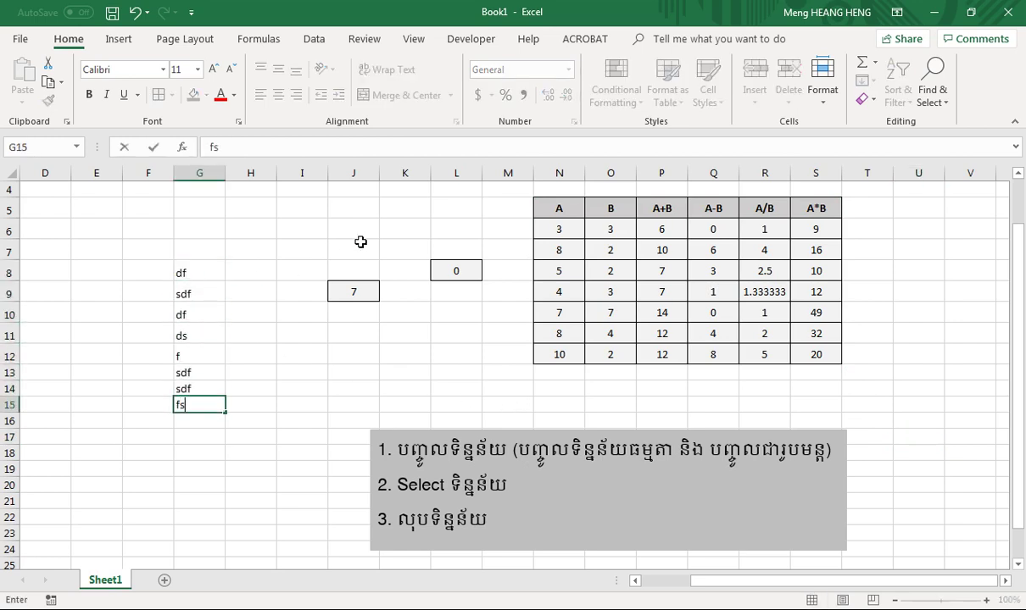
type("d")
key("Return")
type("f")
key("Return")
type("sdf")
key("Return")
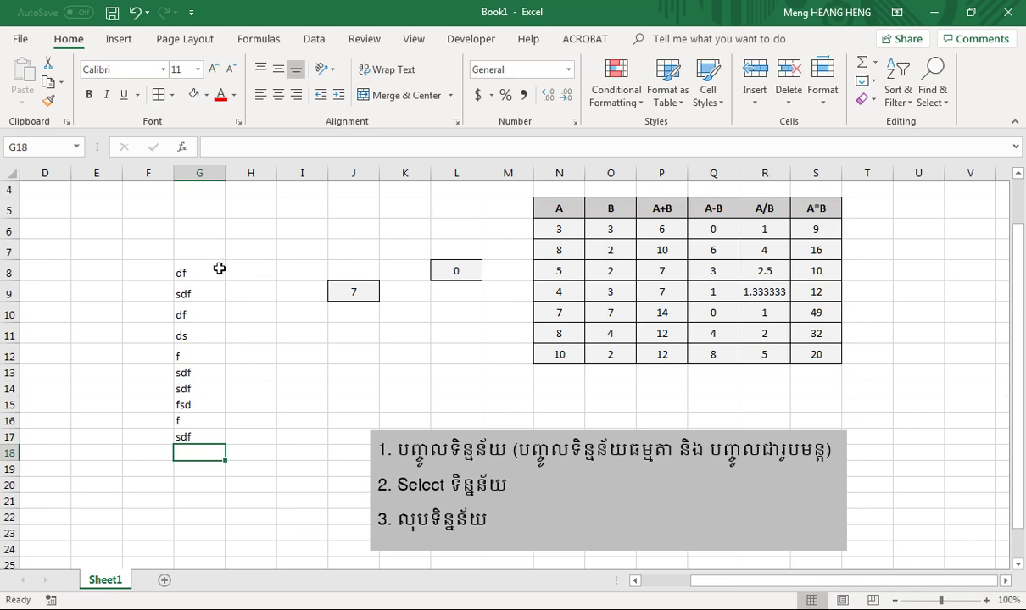
Clear only the first cell of each selected range: G9 with G9:G12 selected, and G10 with G10:G14 selected.
left_click(231, 267)
left_click_drag(212, 269, 218, 421)
left_click(280, 346)
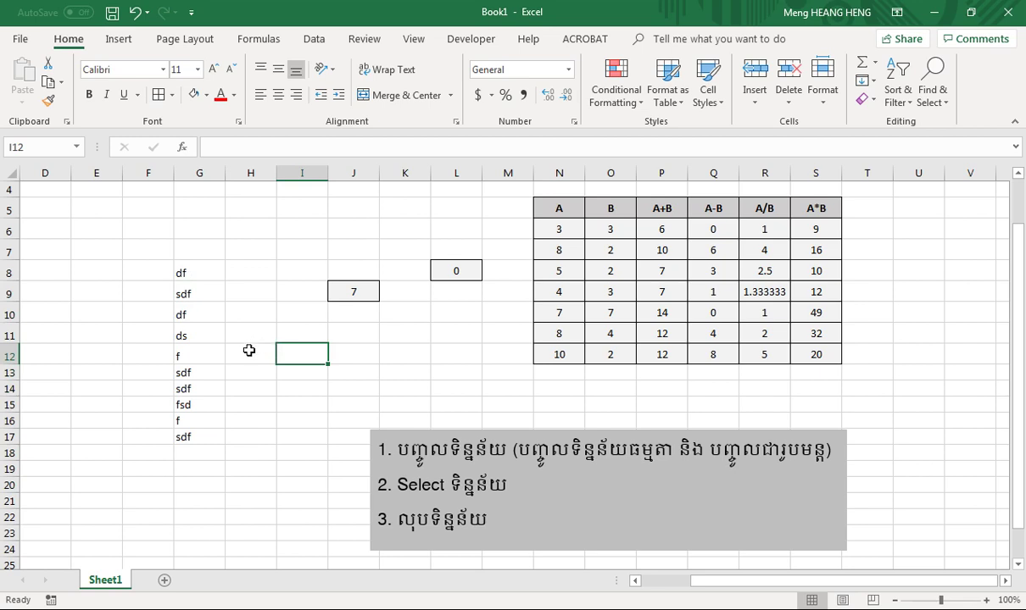
left_click_drag(186, 292, 206, 350)
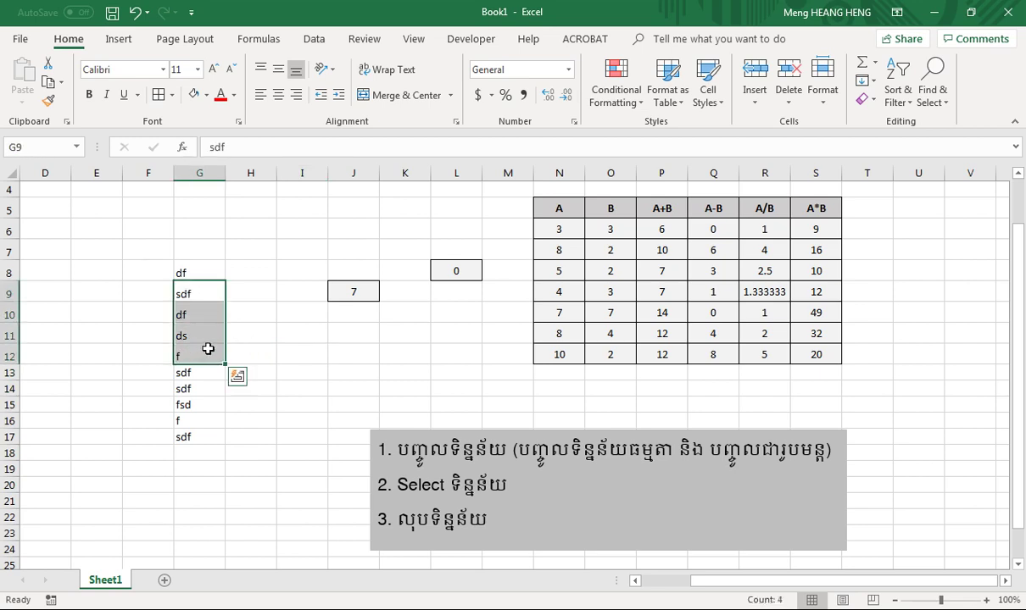
key("BackSpace")
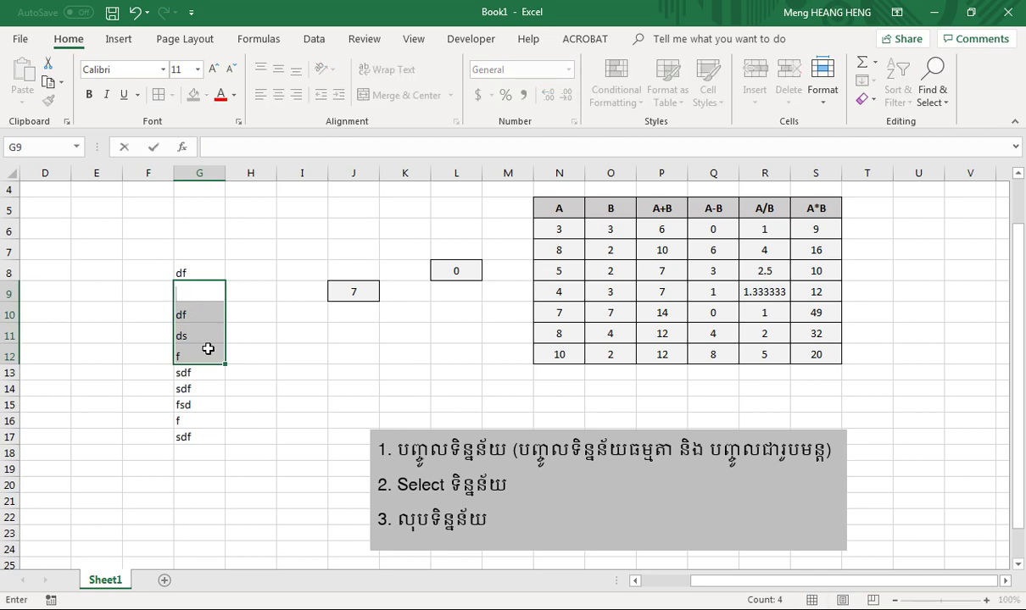
left_click(247, 333)
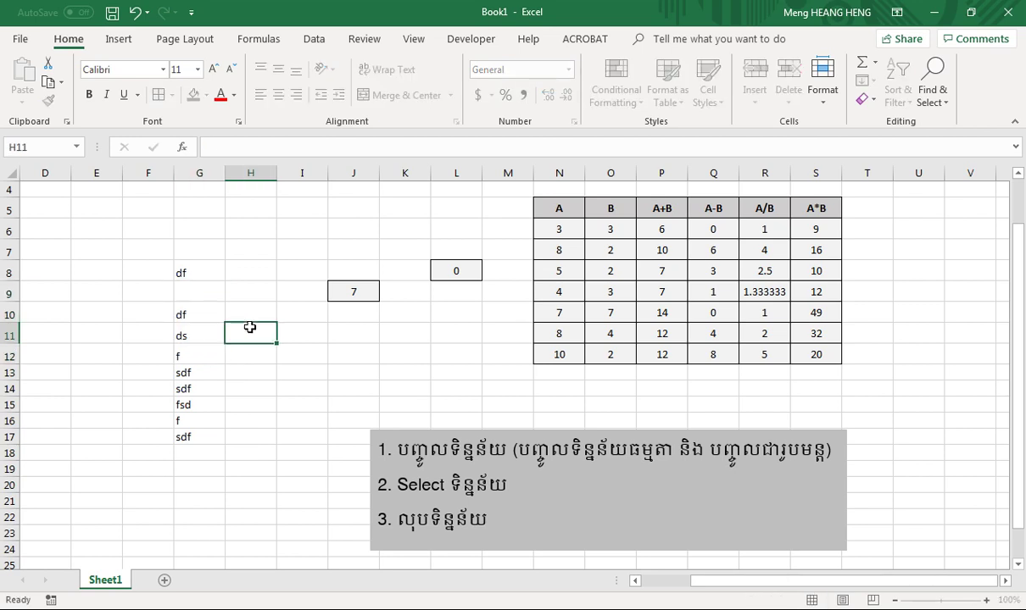
left_click_drag(180, 315, 182, 386)
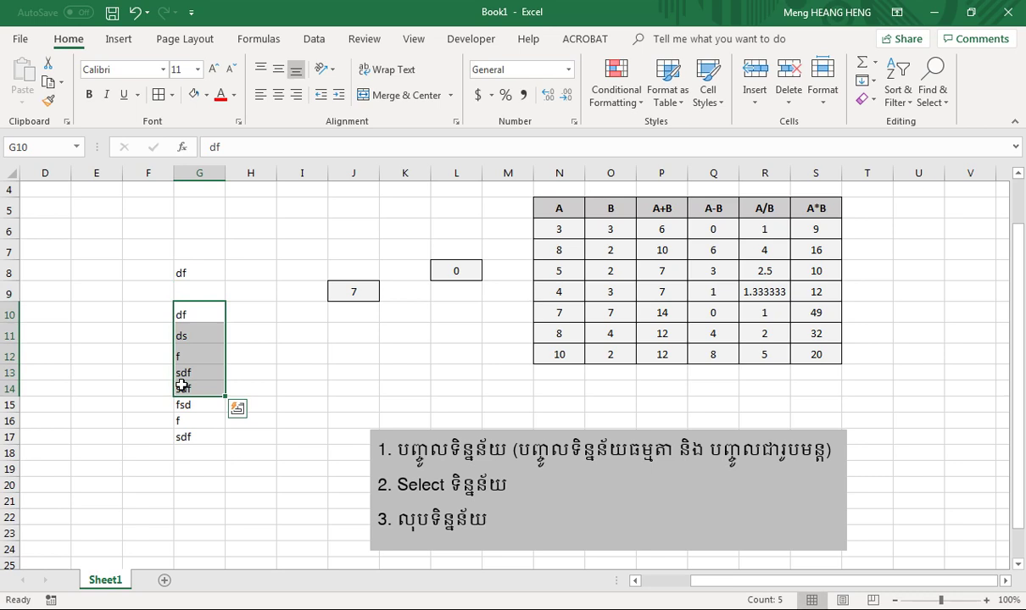
key("BackSpace")
left_click(353, 388)
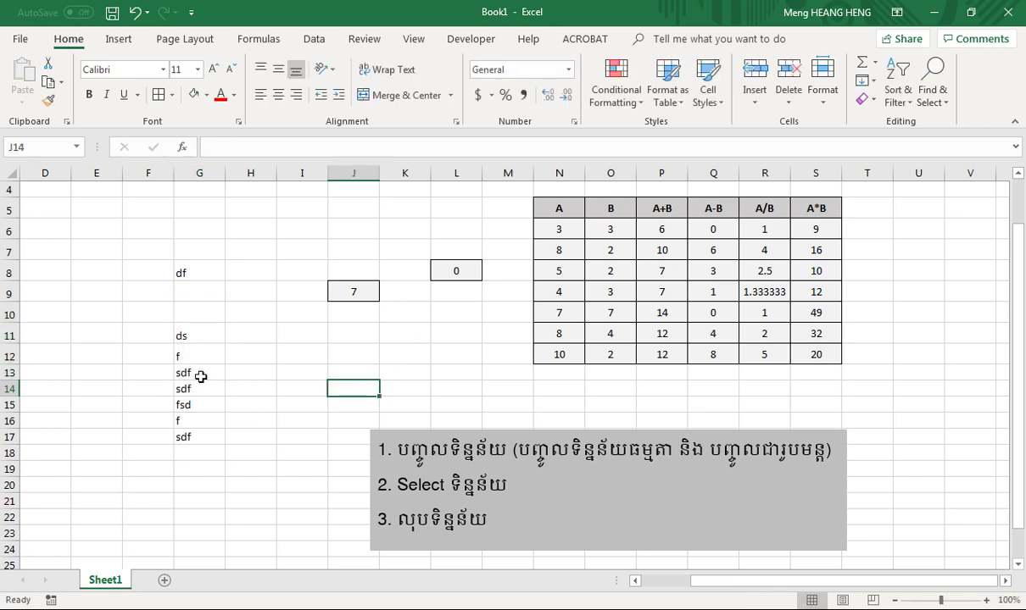
Delete cells G11:G18 with the Shift cells left option, and undo the deletion.
left_click_drag(195, 336, 195, 449)
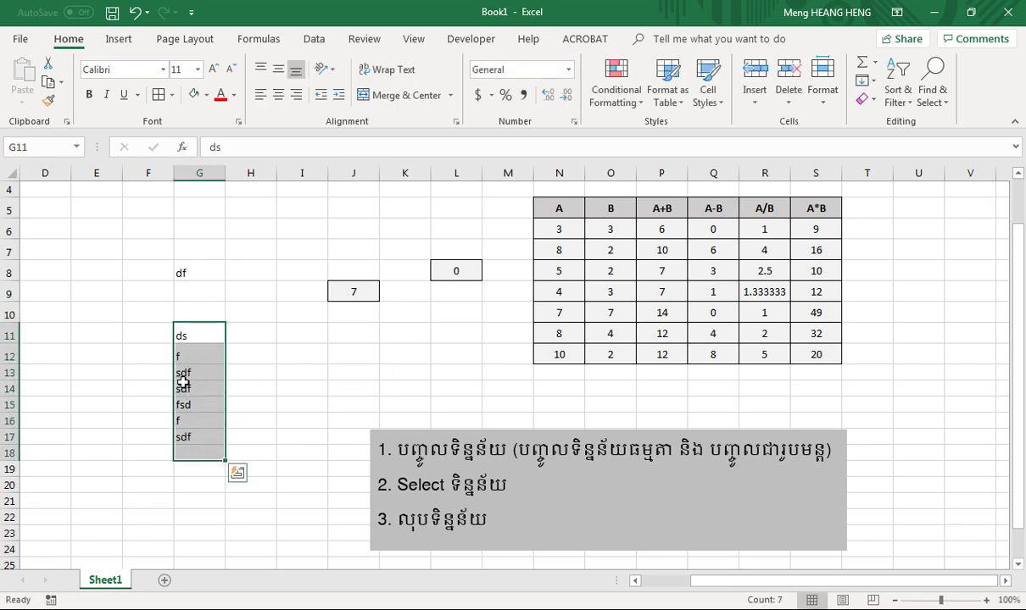
right_click(188, 407)
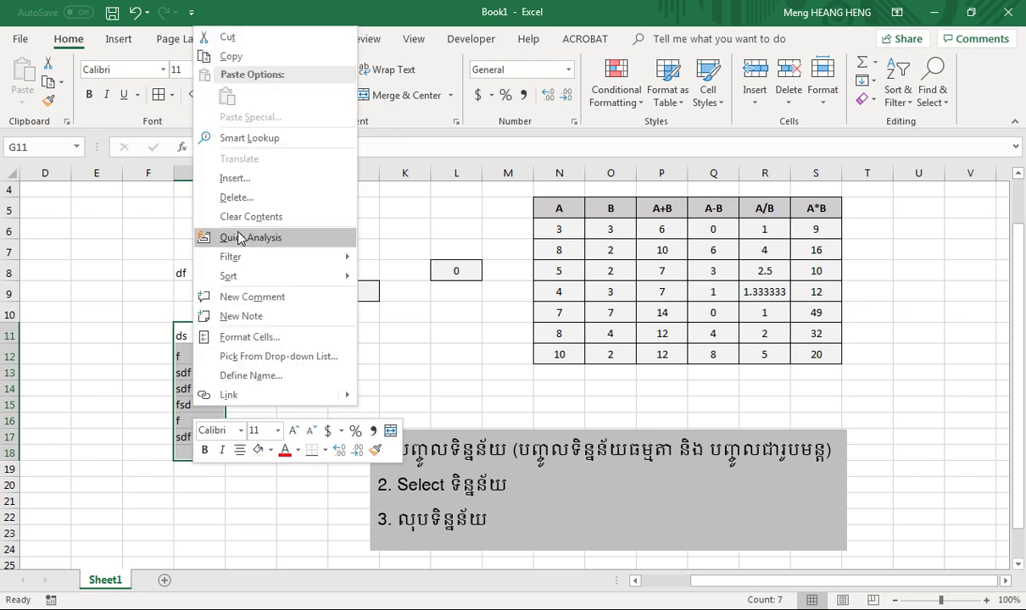
left_click(247, 202)
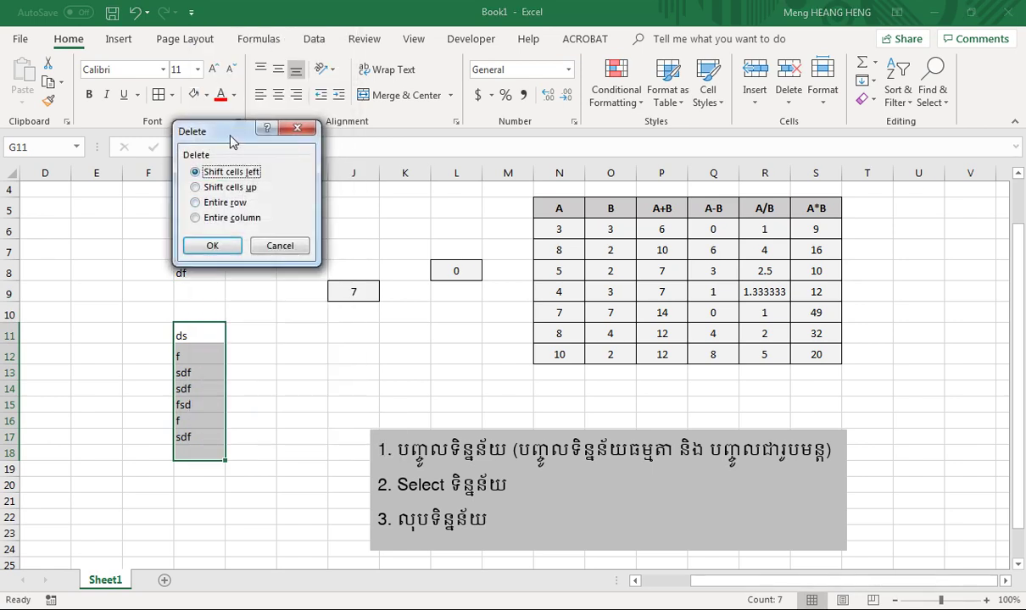
left_click_drag(231, 142, 330, 199)
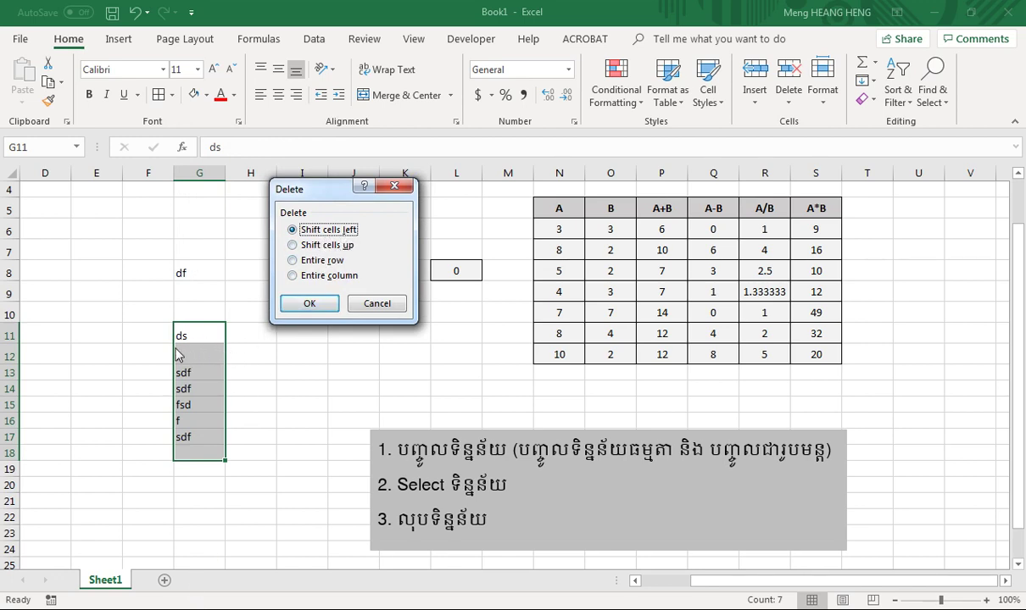
left_click(310, 303)
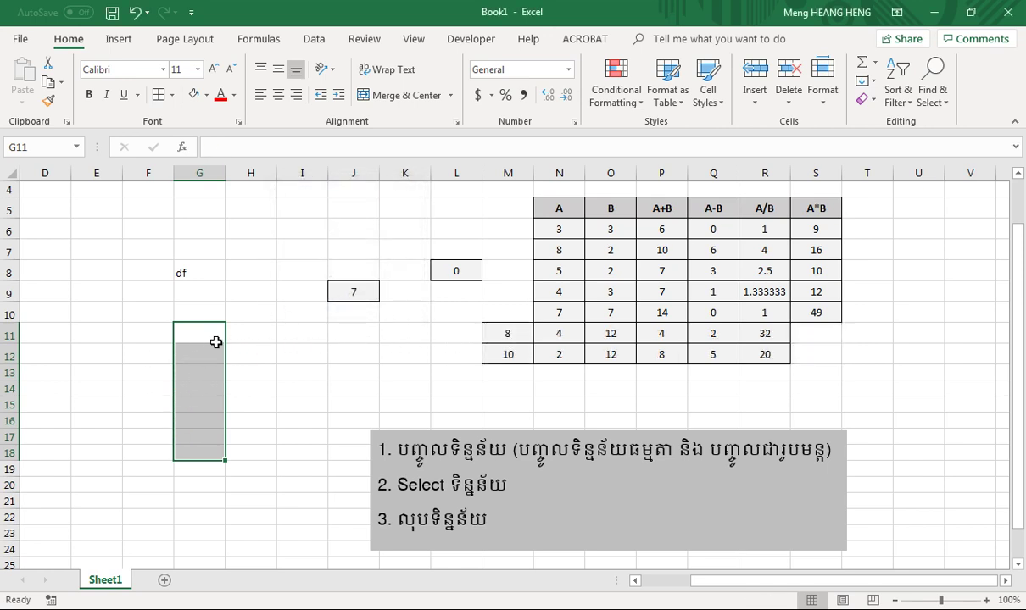
key("ctrl+z")
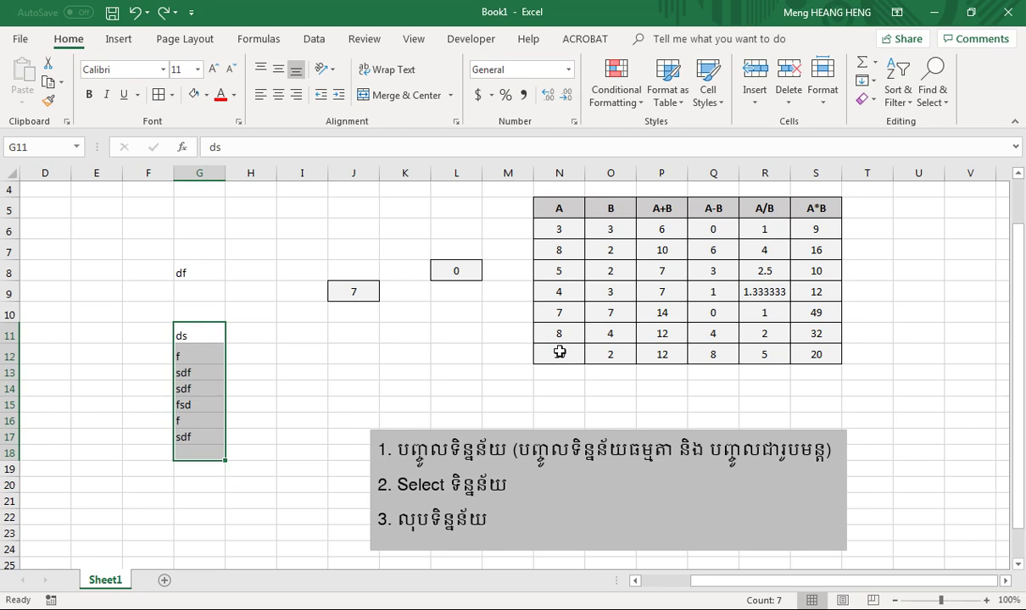
Delete cells G11:G18 with the Shift cells up option, and undo the deletion.
right_click(205, 366)
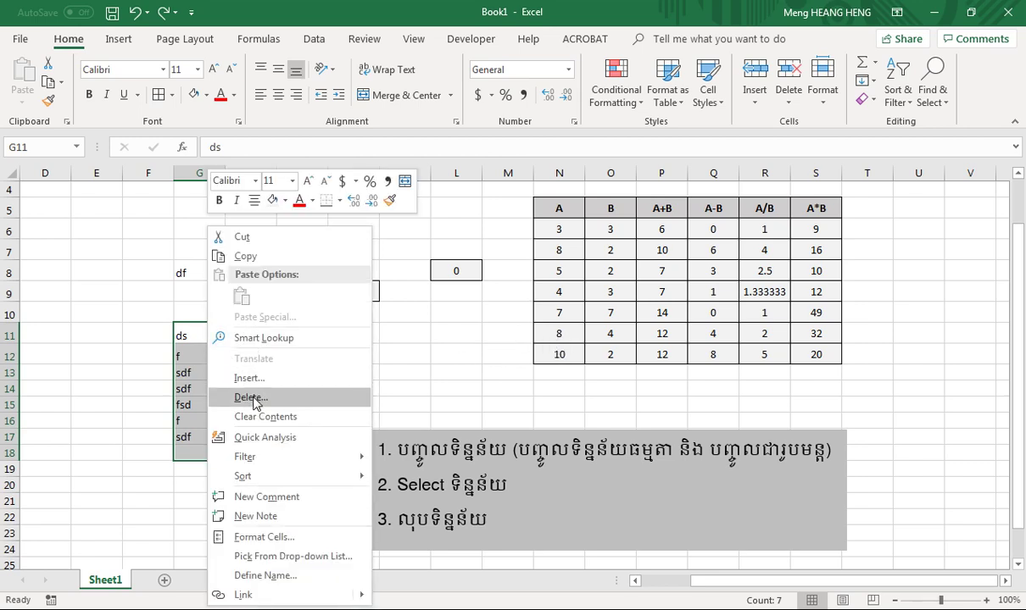
left_click(250, 397)
left_click_drag(256, 330, 448, 302)
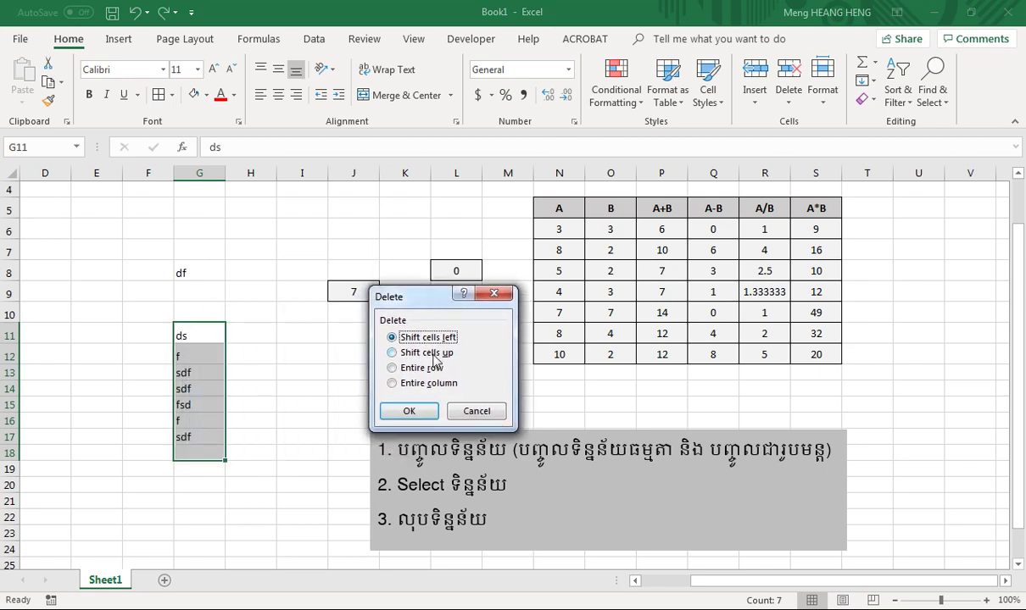
left_click(428, 354)
left_click(407, 410)
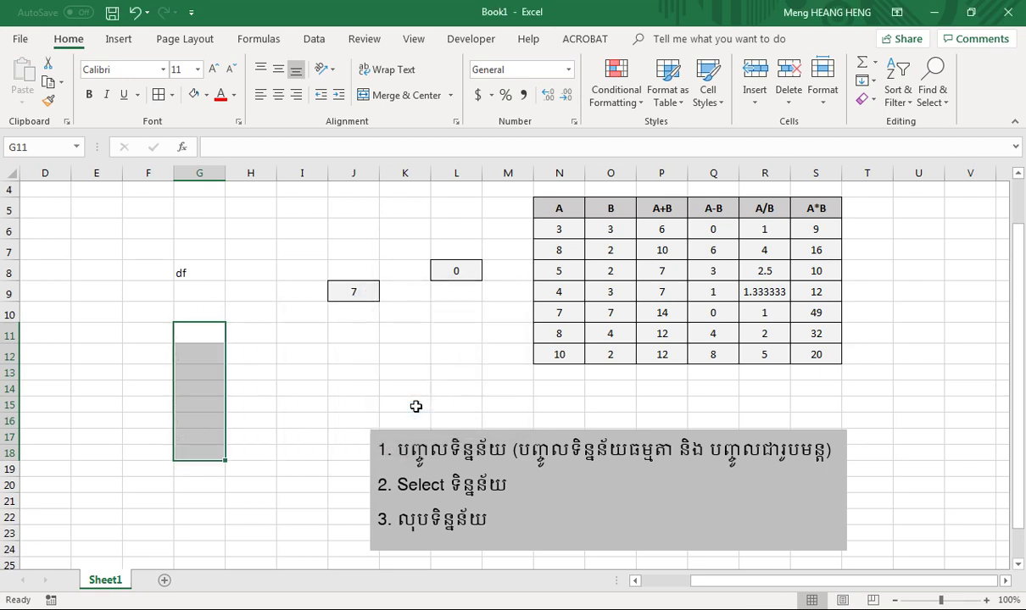
left_click(280, 369)
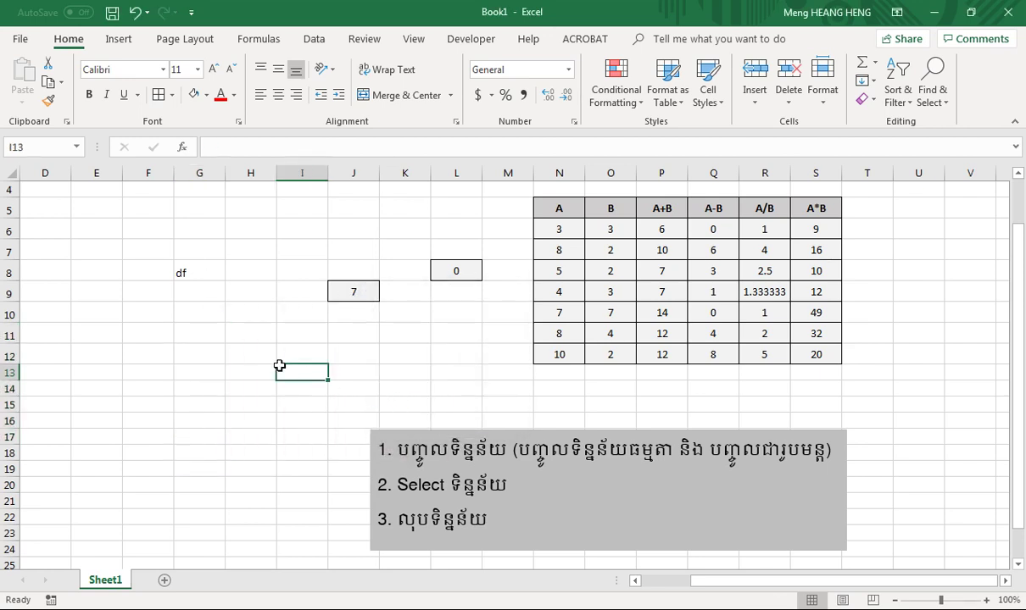
left_click(196, 314)
key("ctrl+z")
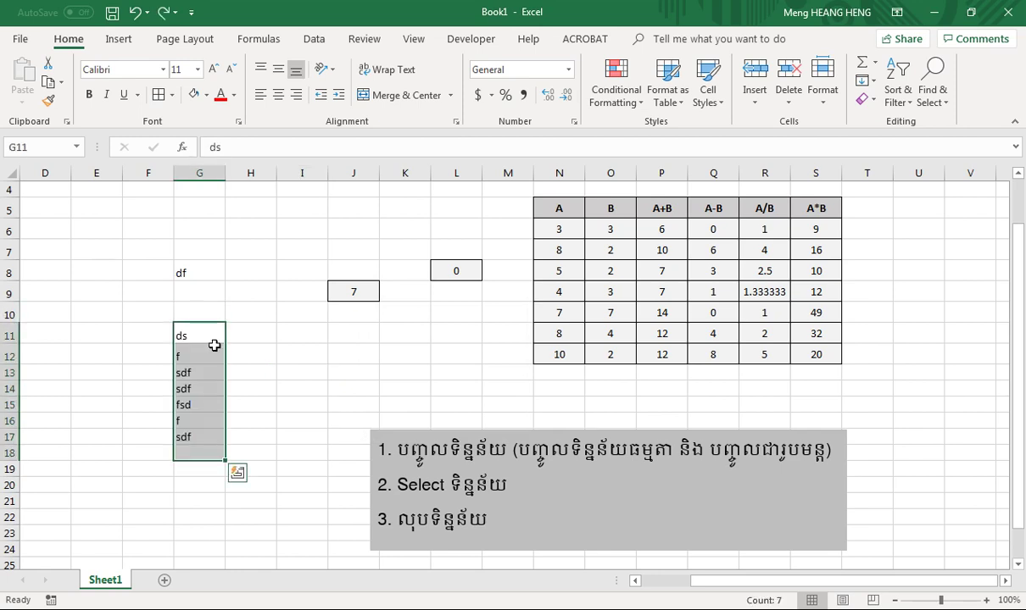
Delete the entire rows of the selected cells G11:G18 using the Entire row option.
right_click(197, 388)
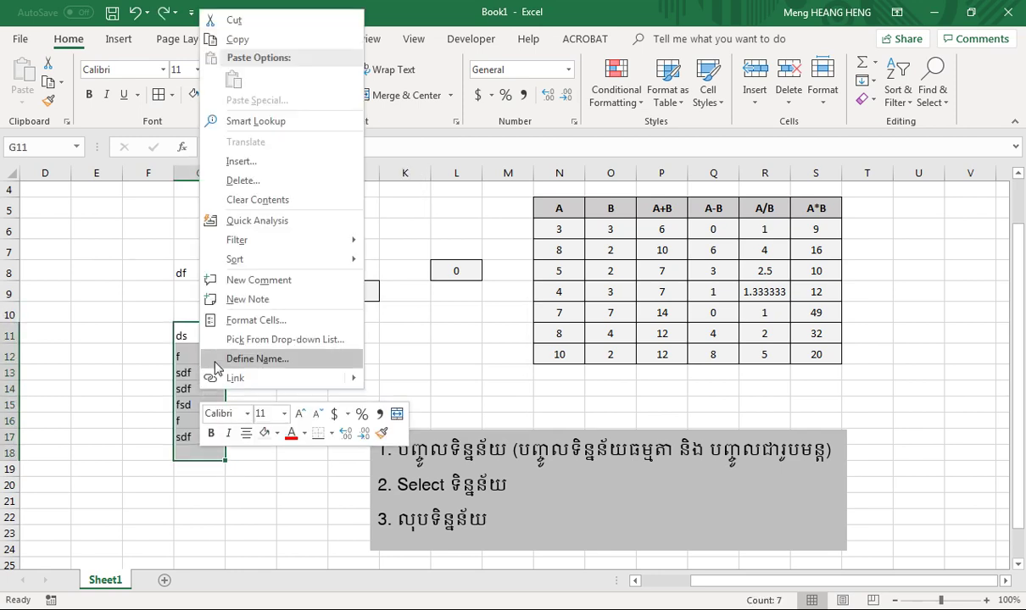
left_click(252, 184)
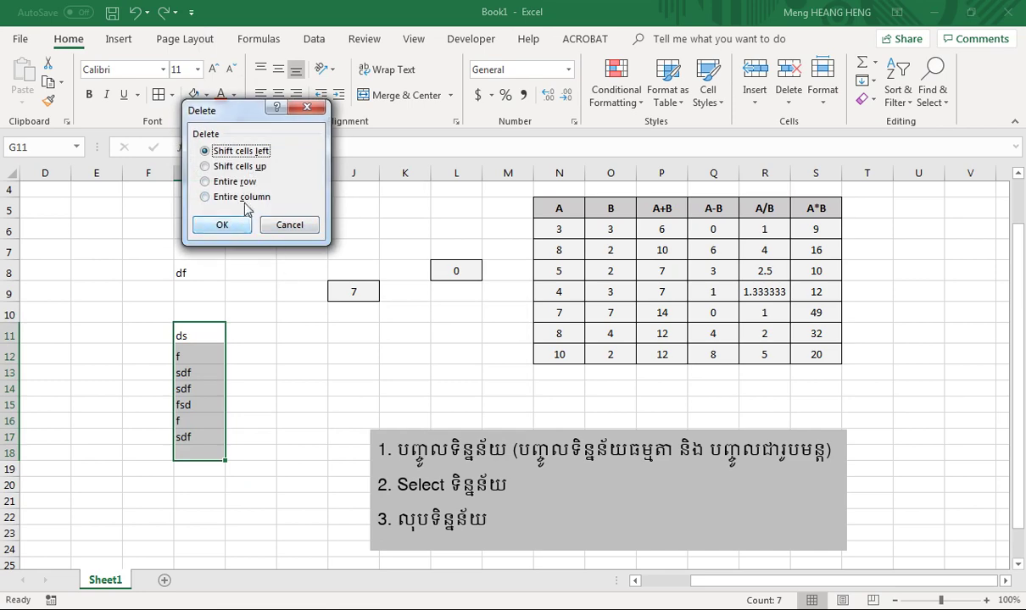
left_click_drag(231, 115, 458, 175)
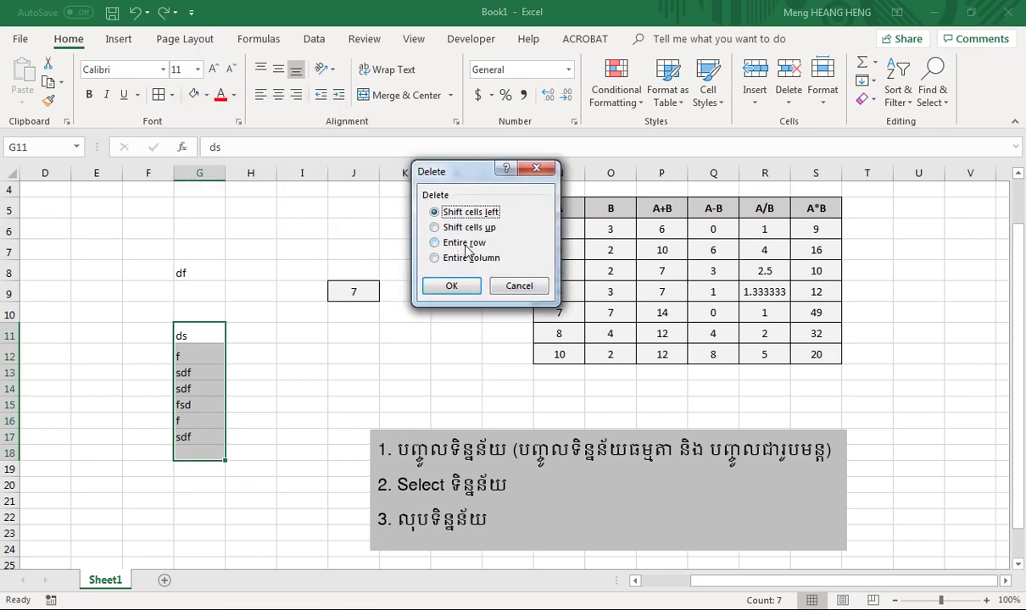
left_click(465, 243)
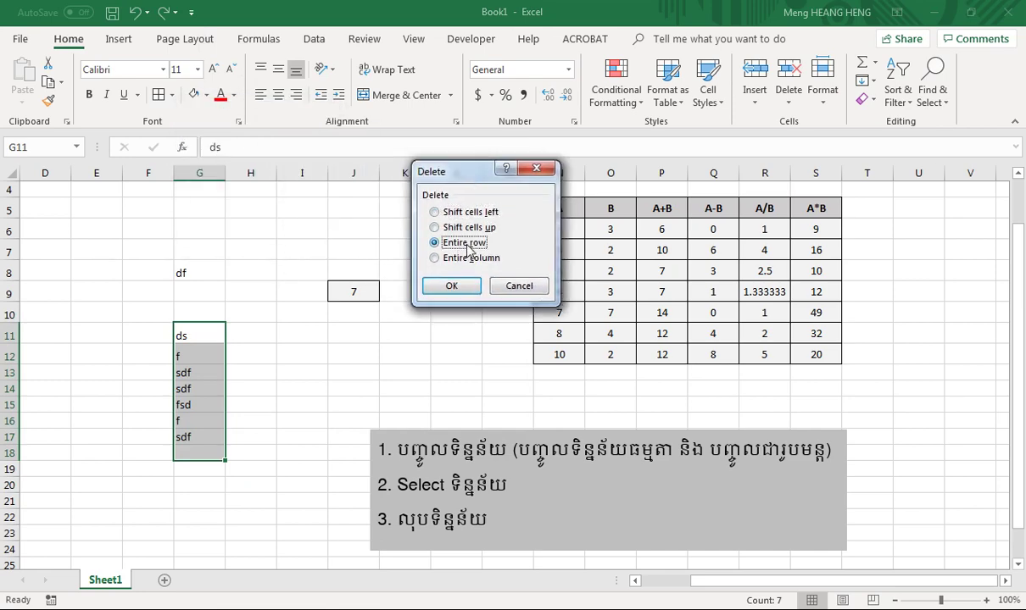
left_click(451, 286)
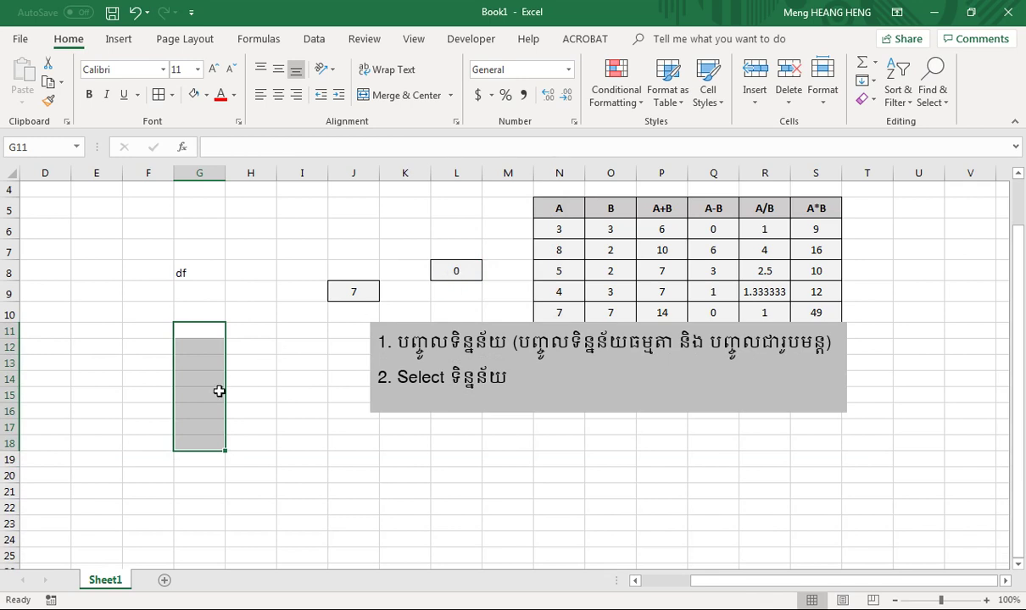
Undo the entire-row deletion, and select rows 11 to 18 to show the range it affected.
key("ctrl+z")
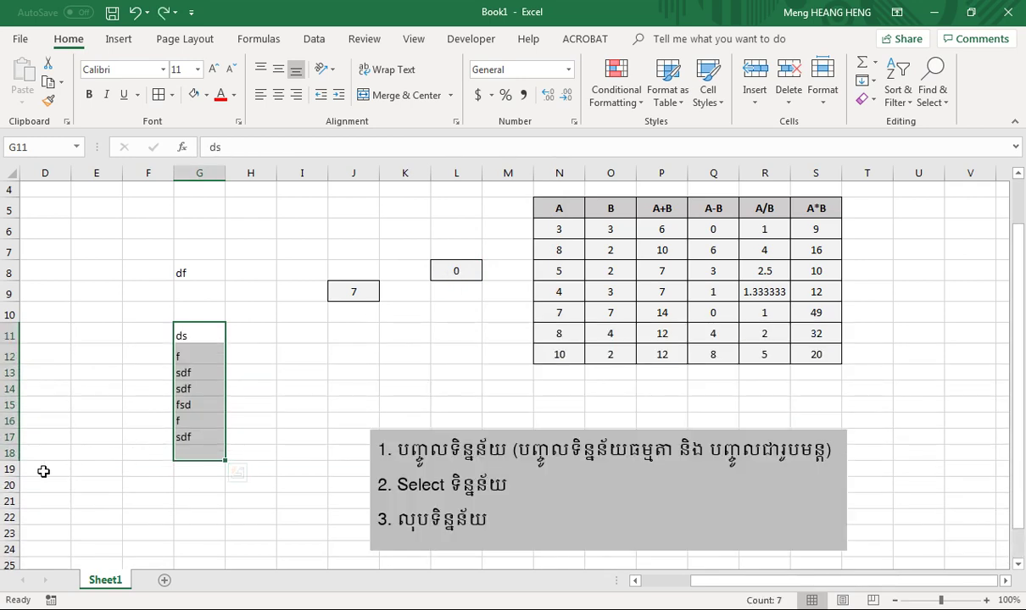
left_click_drag(8, 454, 4, 337)
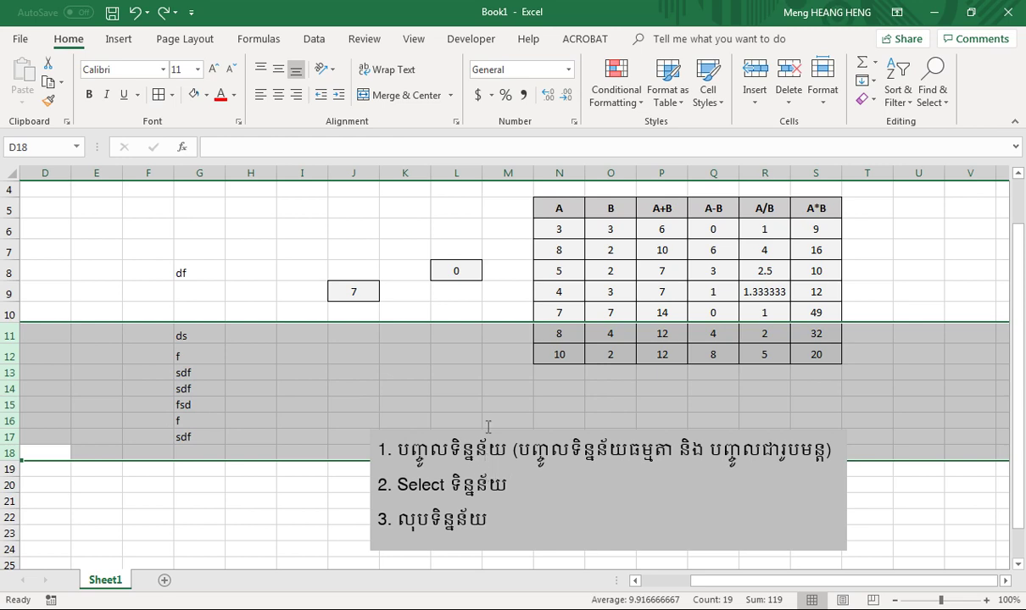
left_click(297, 387)
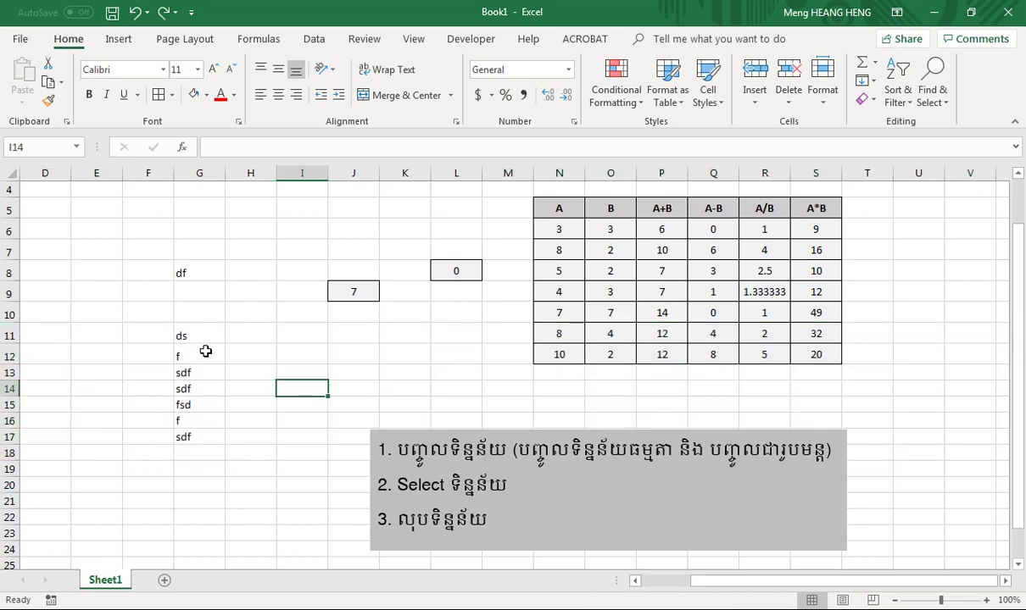
Delete the entire column of the selected cells G11:G17 using the Entire column option, and undo the deletion.
left_click_drag(198, 333, 207, 434)
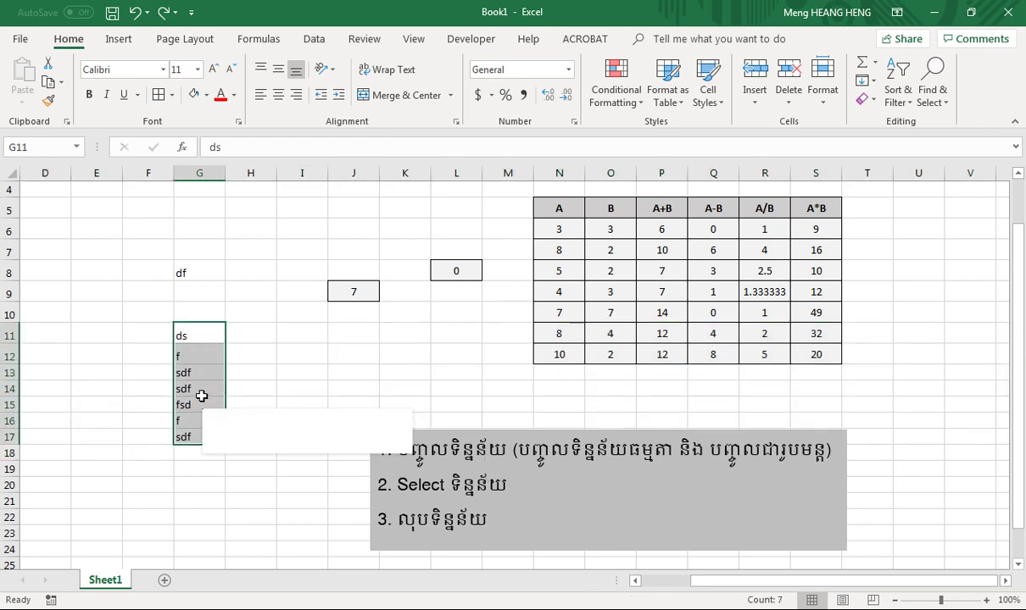
right_click(200, 396)
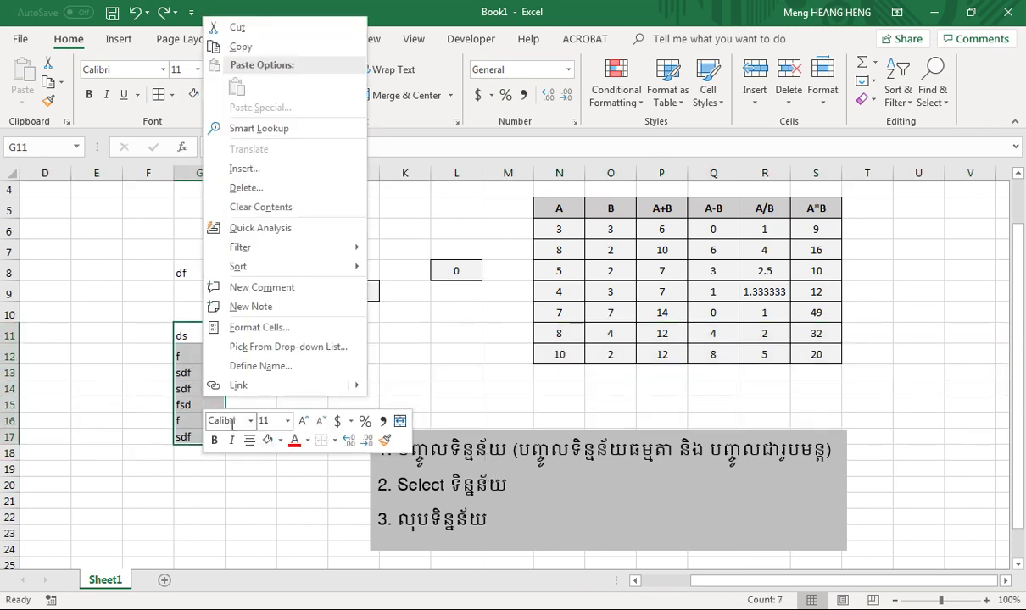
left_click(252, 188)
left_click(227, 203)
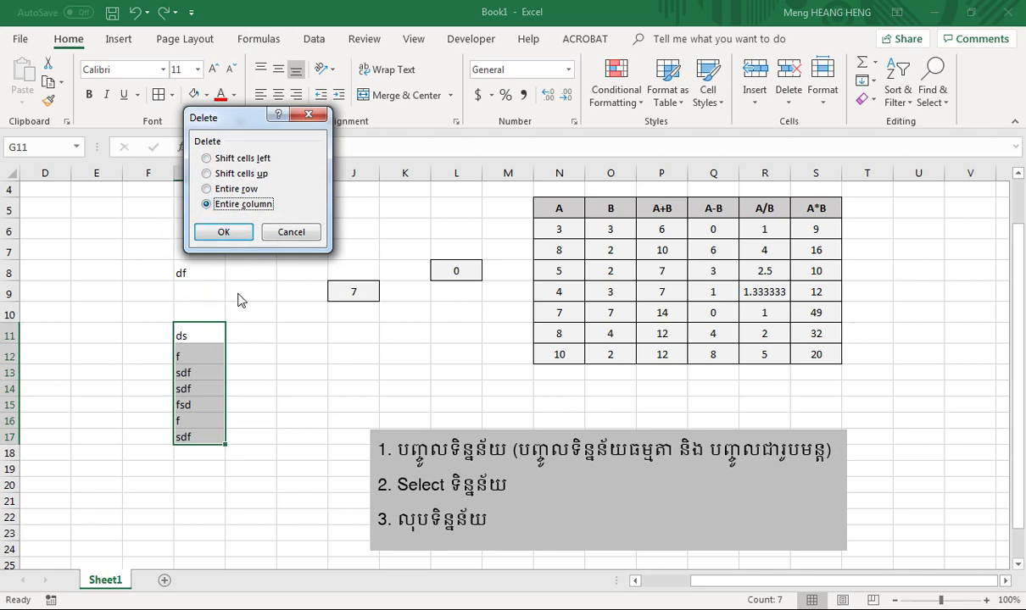
left_click(221, 231)
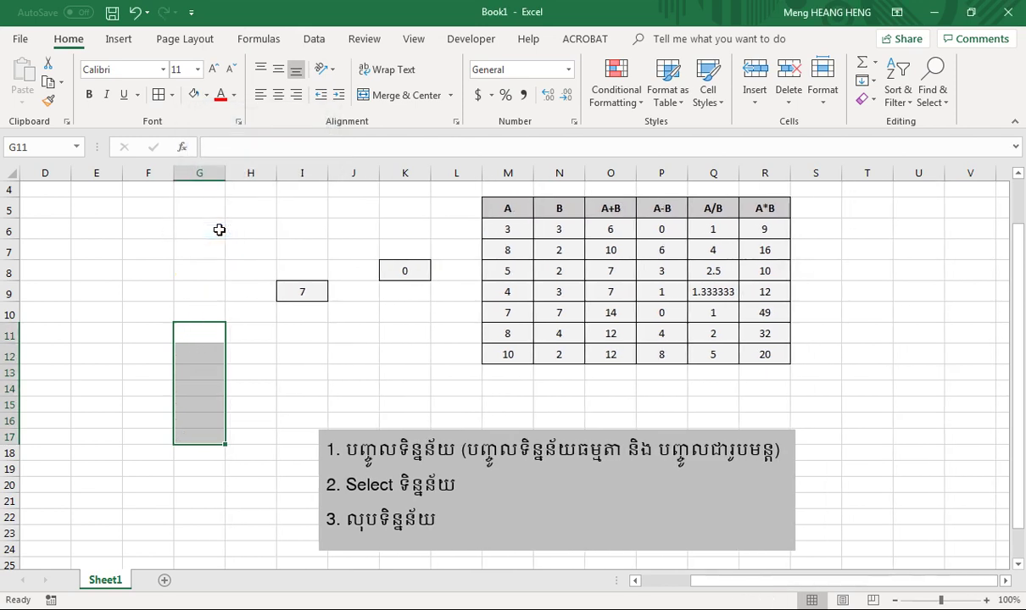
left_click(267, 433)
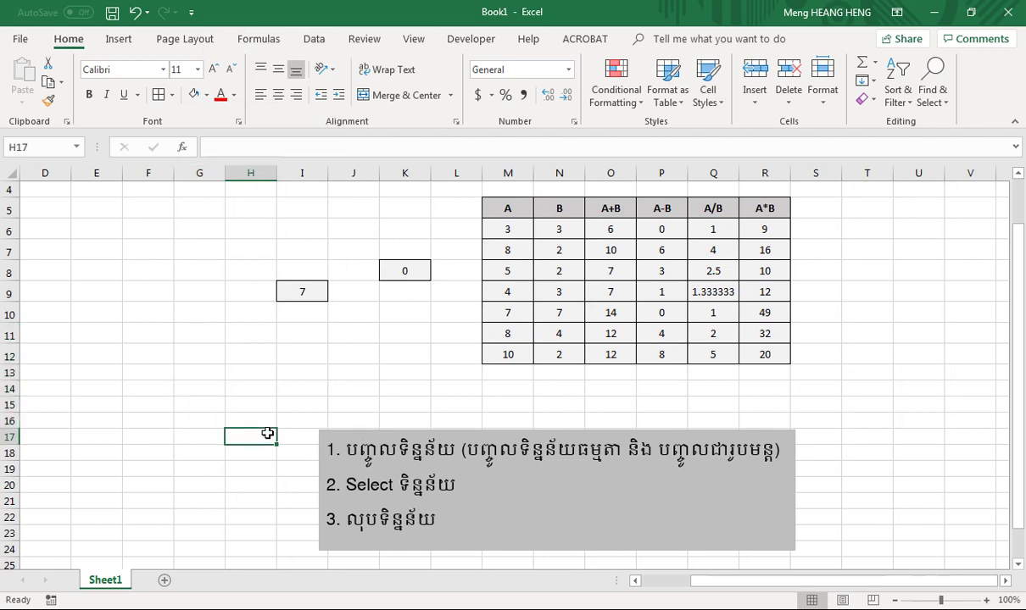
key("ctrl+z")
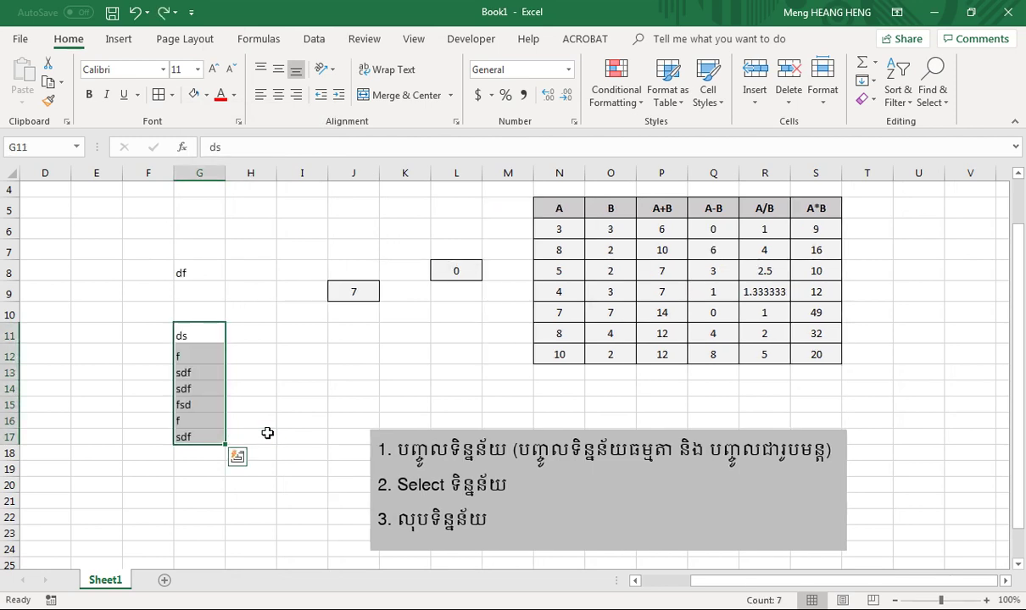
left_click(268, 370)
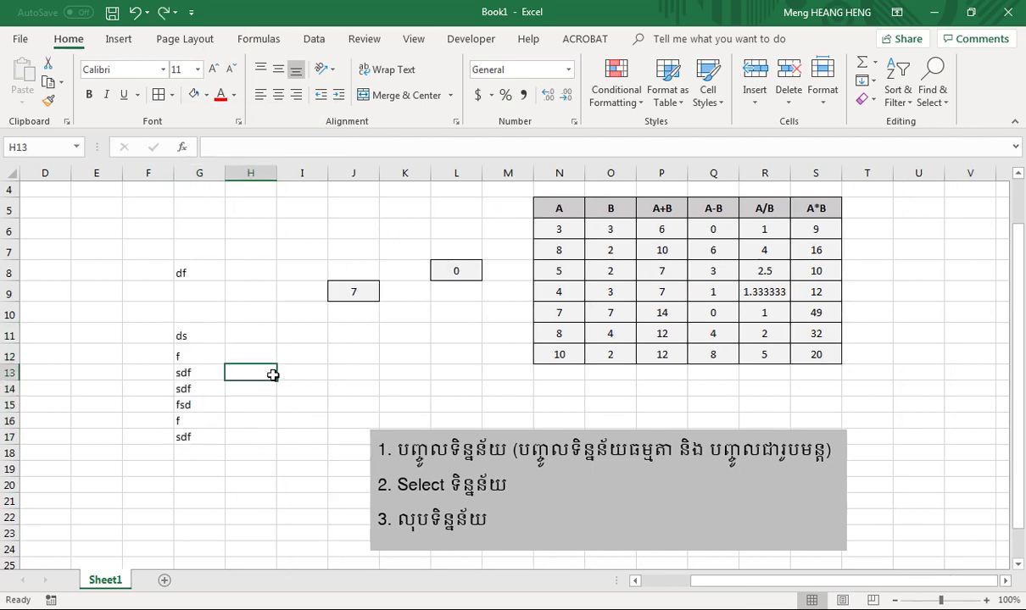
Clear the contents of cells G8, G11 and G14 one at a time.
left_click(196, 279)
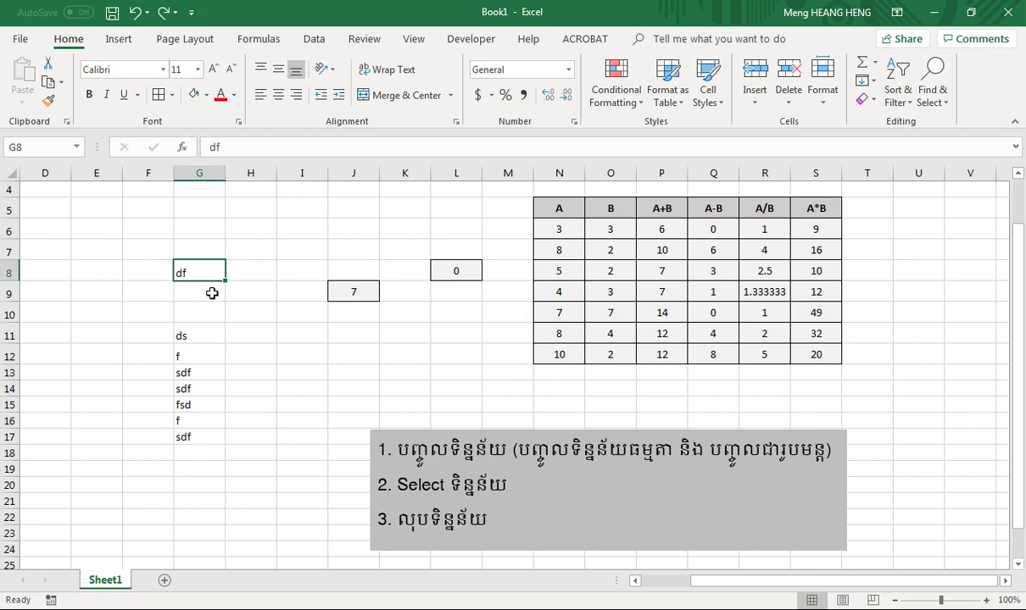
key("BackSpace")
left_click(208, 350)
left_click(204, 333)
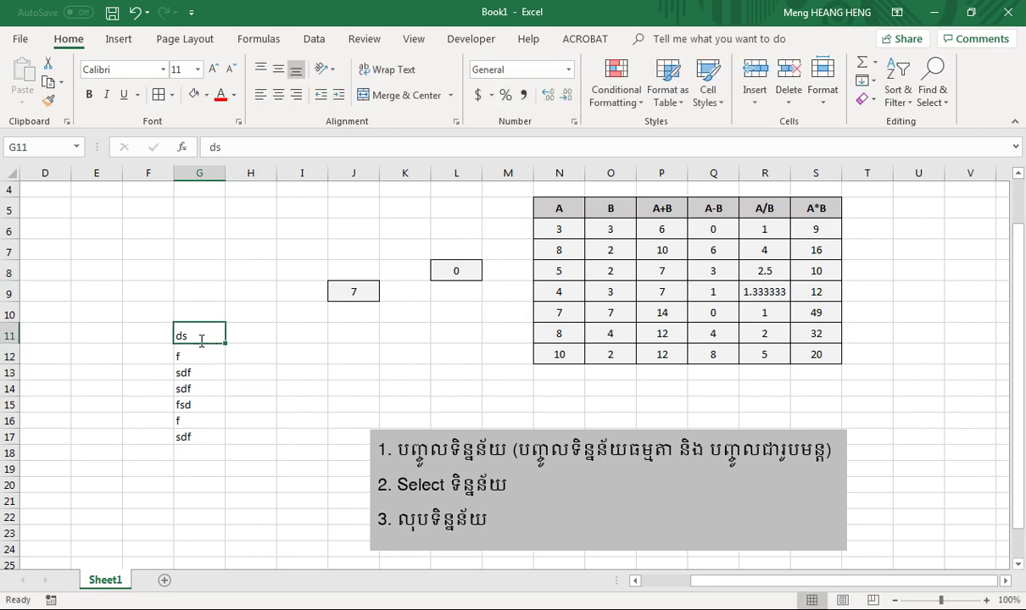
key("BackSpace")
left_click(205, 387)
key("BackSpace")
left_click(217, 421)
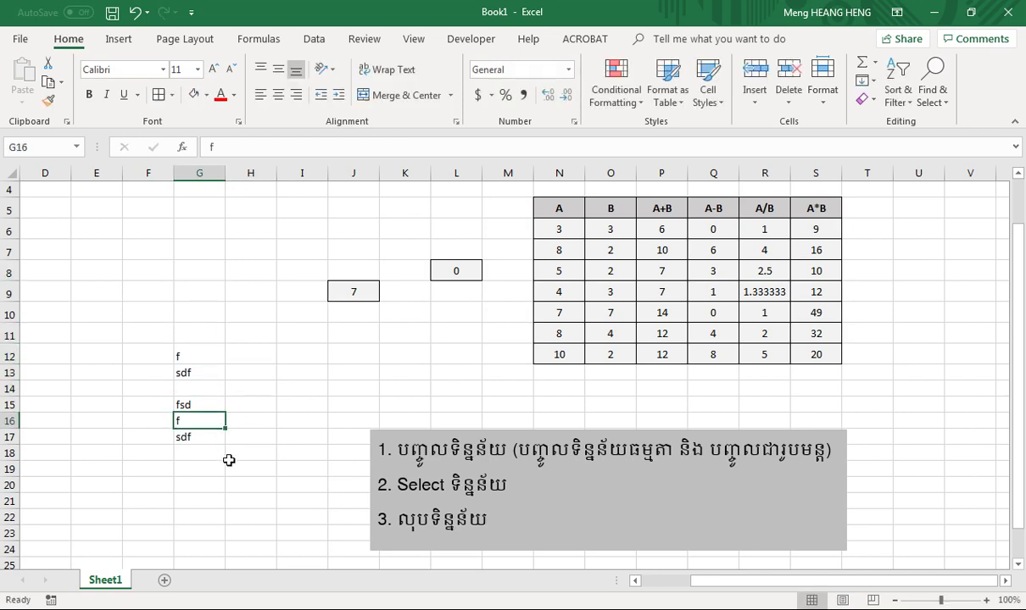
left_click(231, 457)
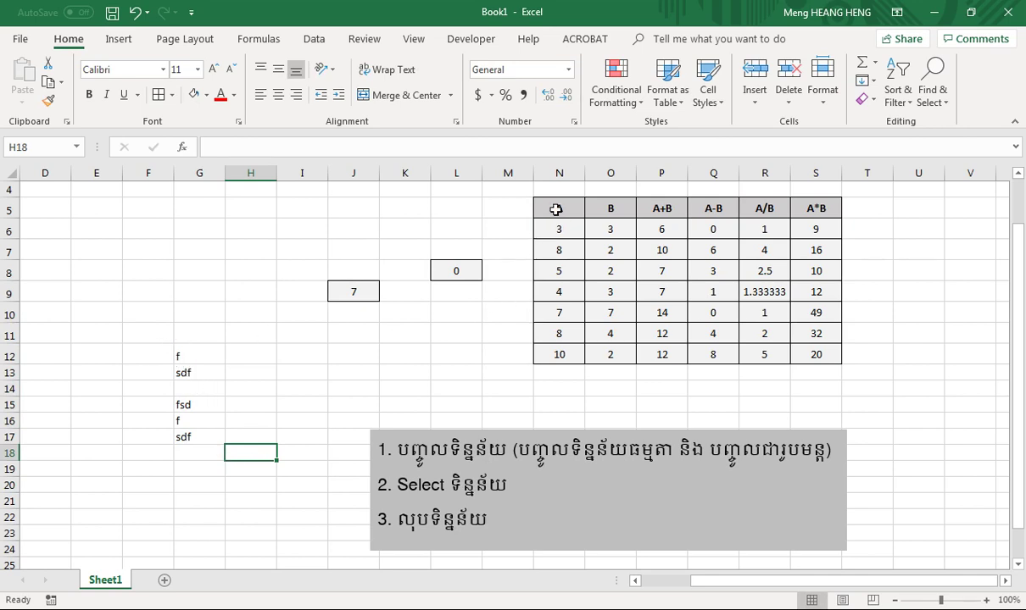
Clear only the first header cell, N5, with the whole table N5:S12 selected.
left_click_drag(556, 208, 814, 360)
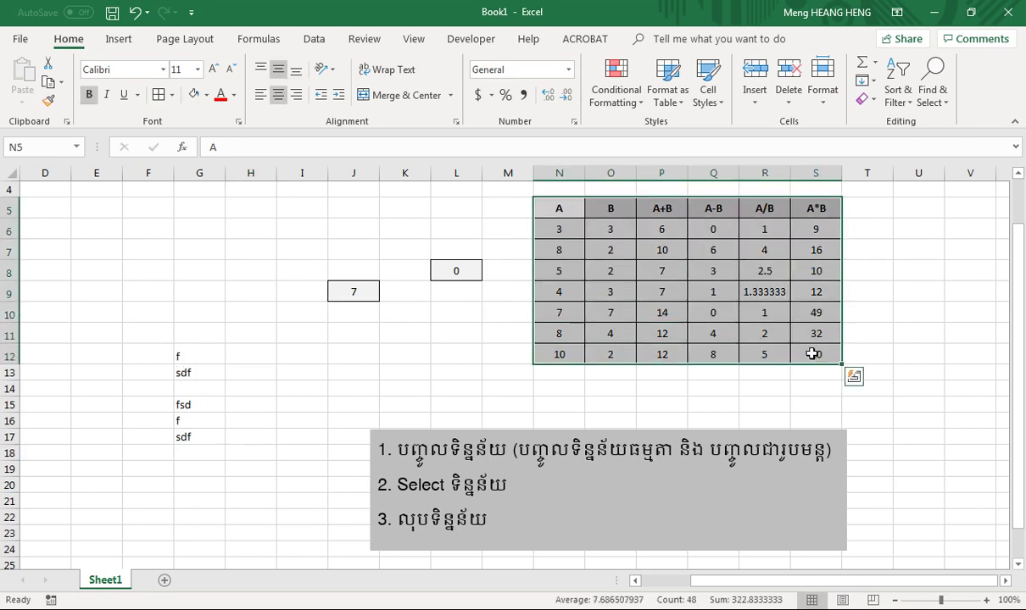
key("BackSpace")
left_click(908, 319)
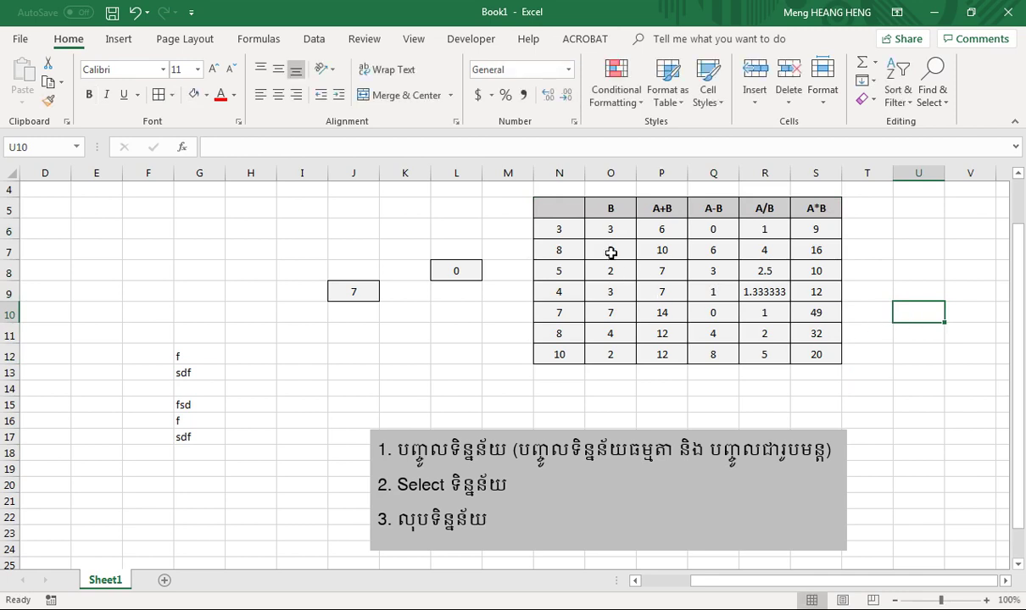
Delete the table cells N5:S13 with the Shift cells left option.
left_click_drag(558, 208, 812, 368)
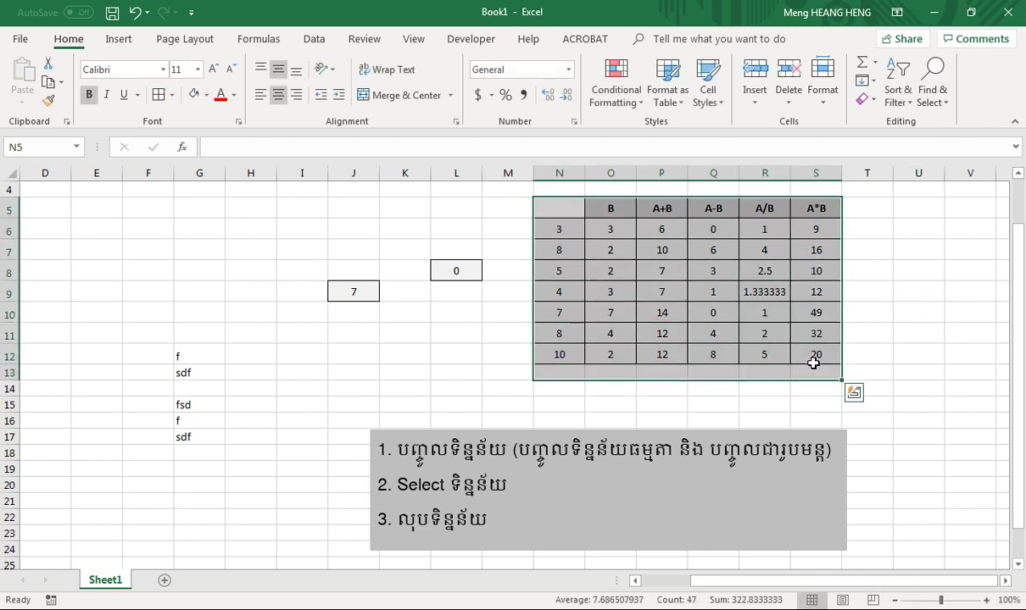
right_click(711, 226)
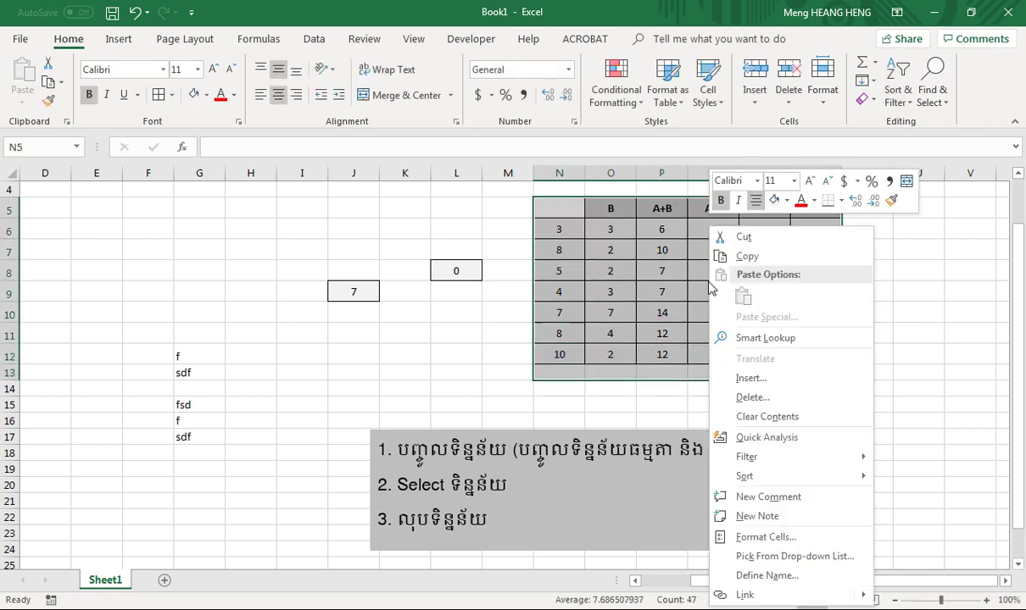
left_click(759, 398)
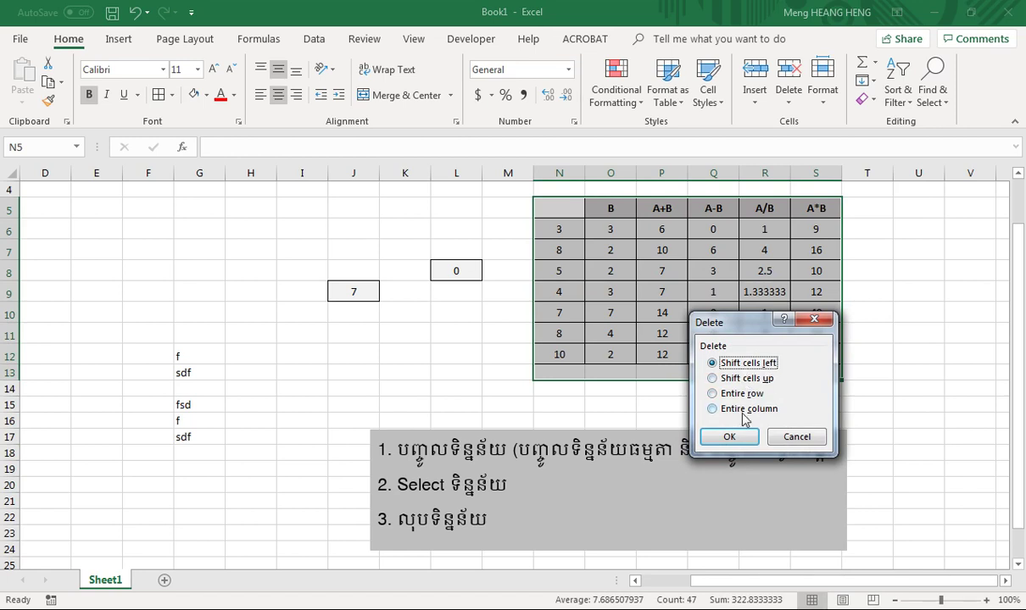
left_click(727, 437)
left_click(693, 270)
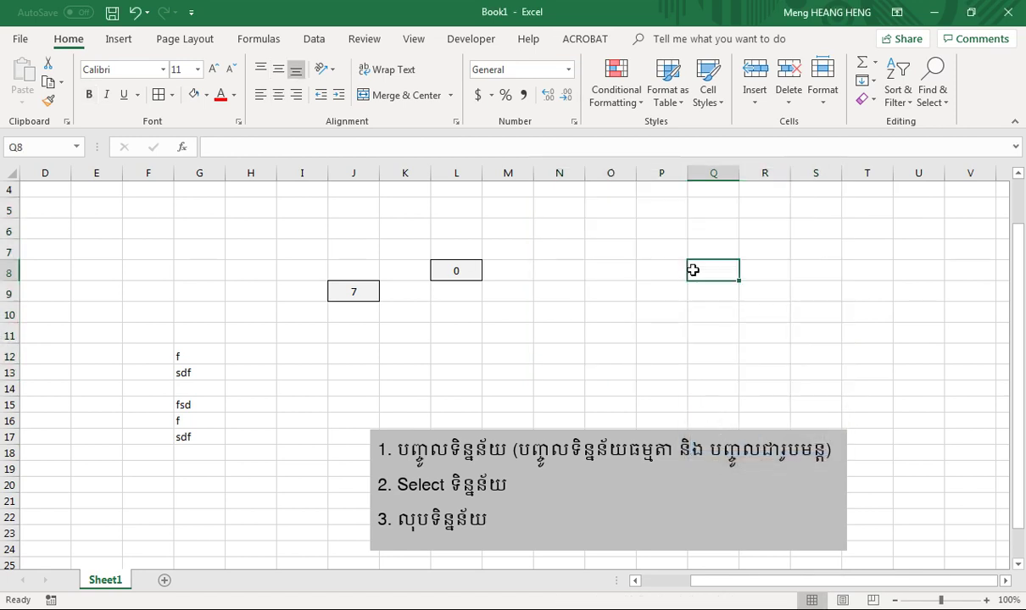
left_click_drag(813, 335, 189, 240)
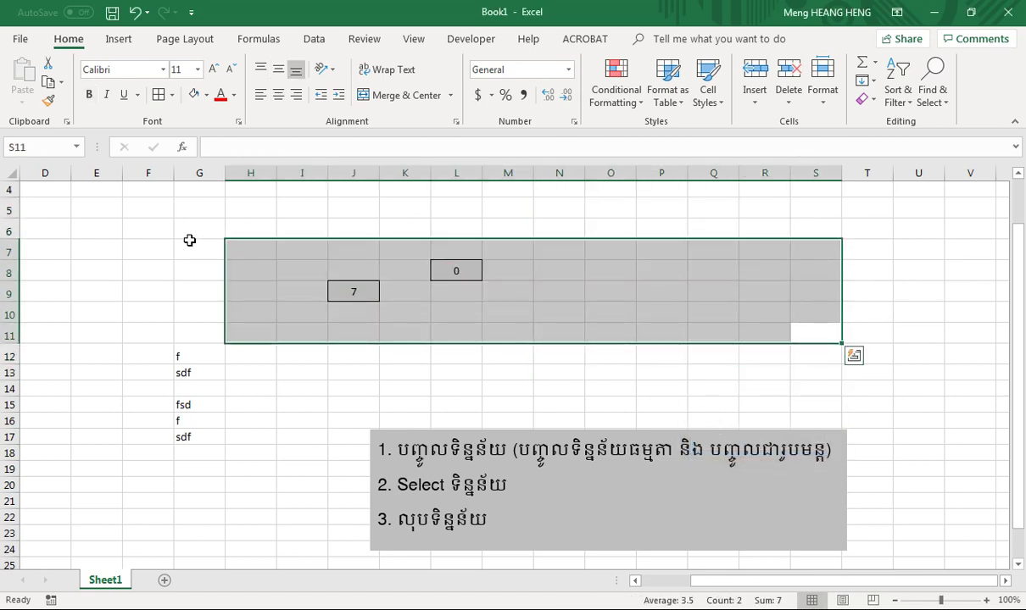
left_click(172, 238)
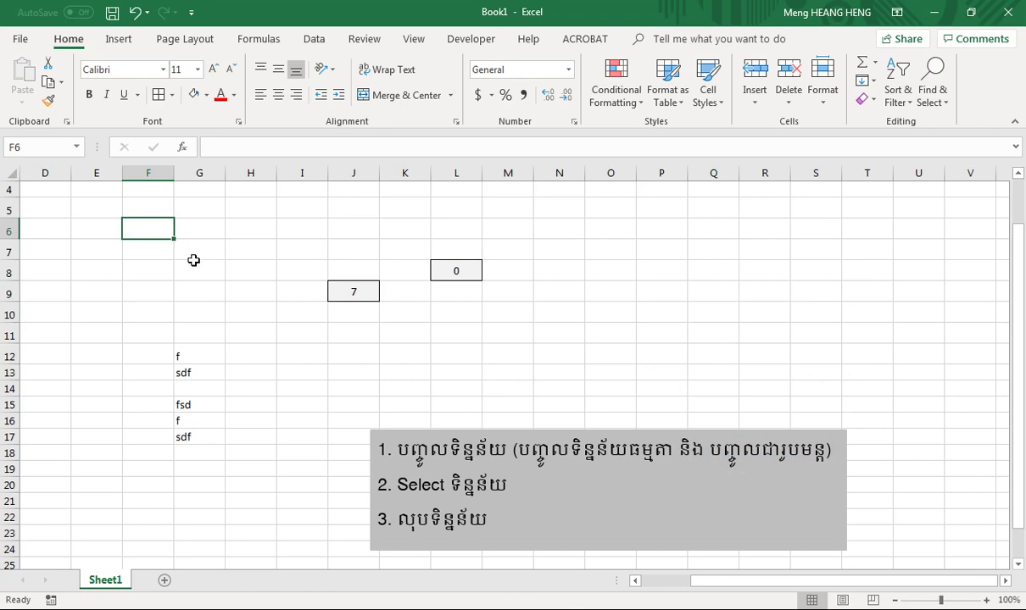
left_click(285, 274)
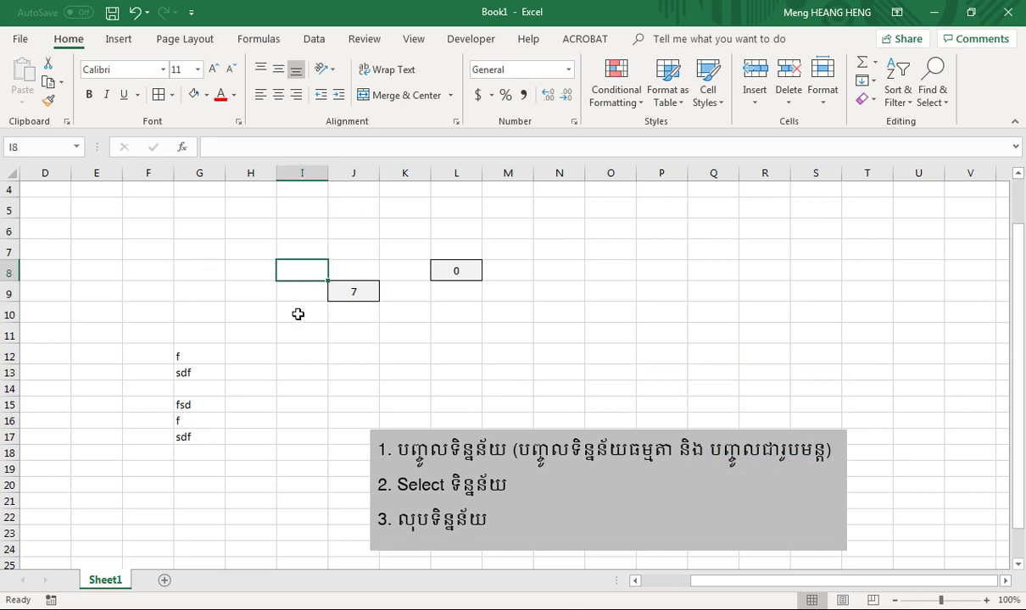
left_click(272, 373)
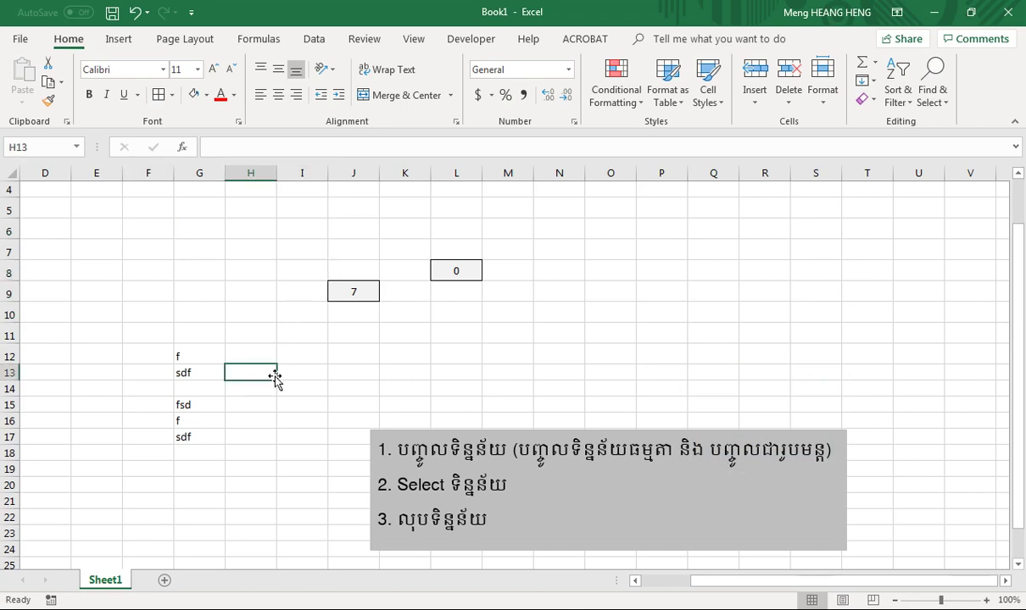